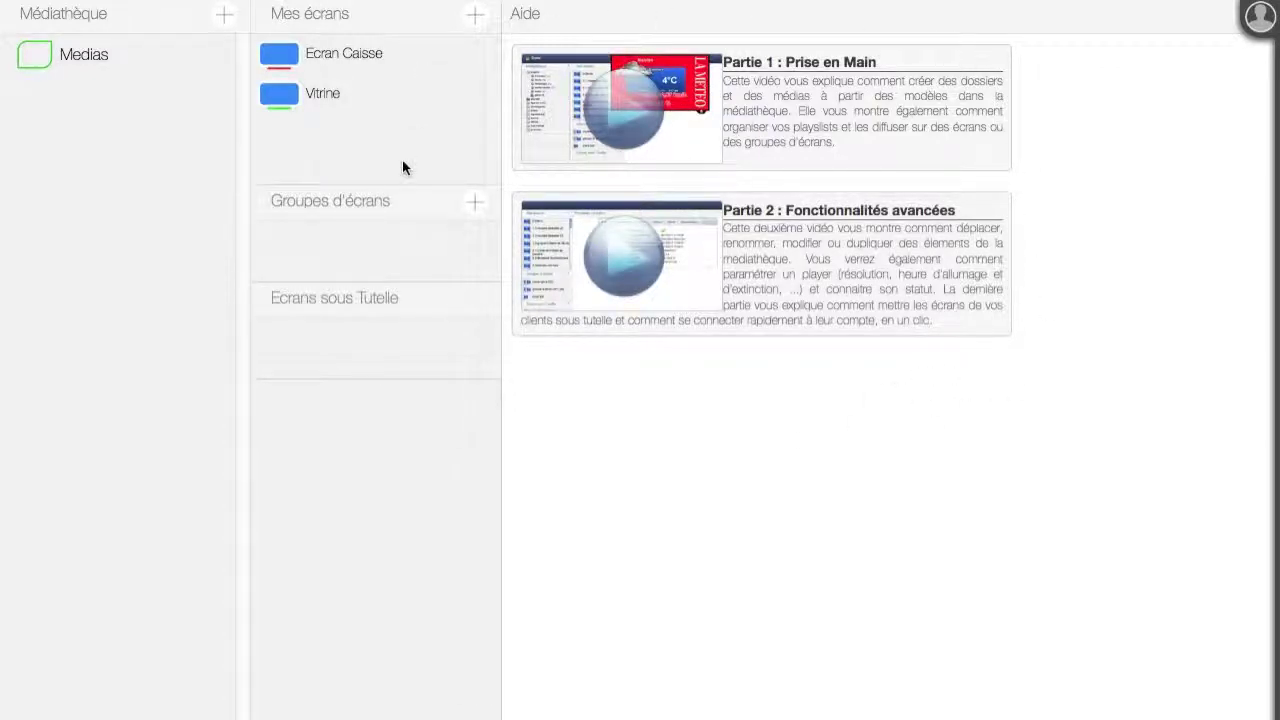
Add a new folder named demo to the Médiathèque
click(226, 20)
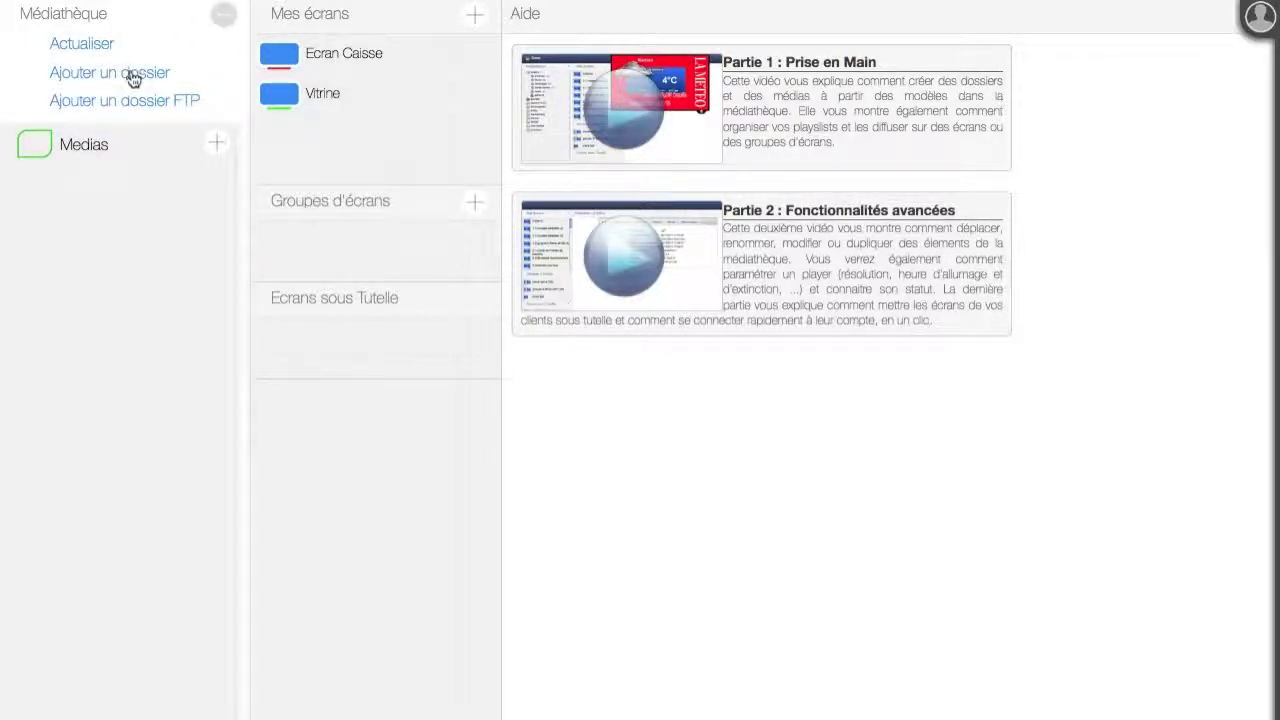
click(129, 74)
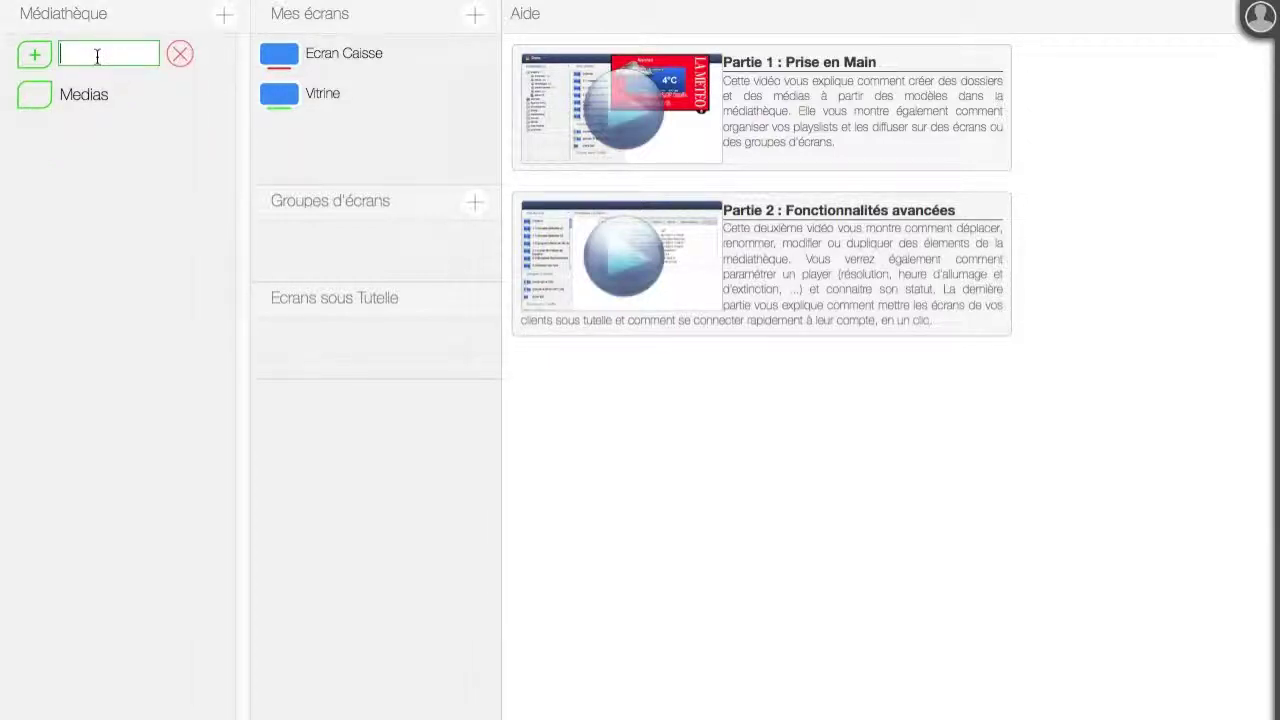
text(demo)
key(Return)
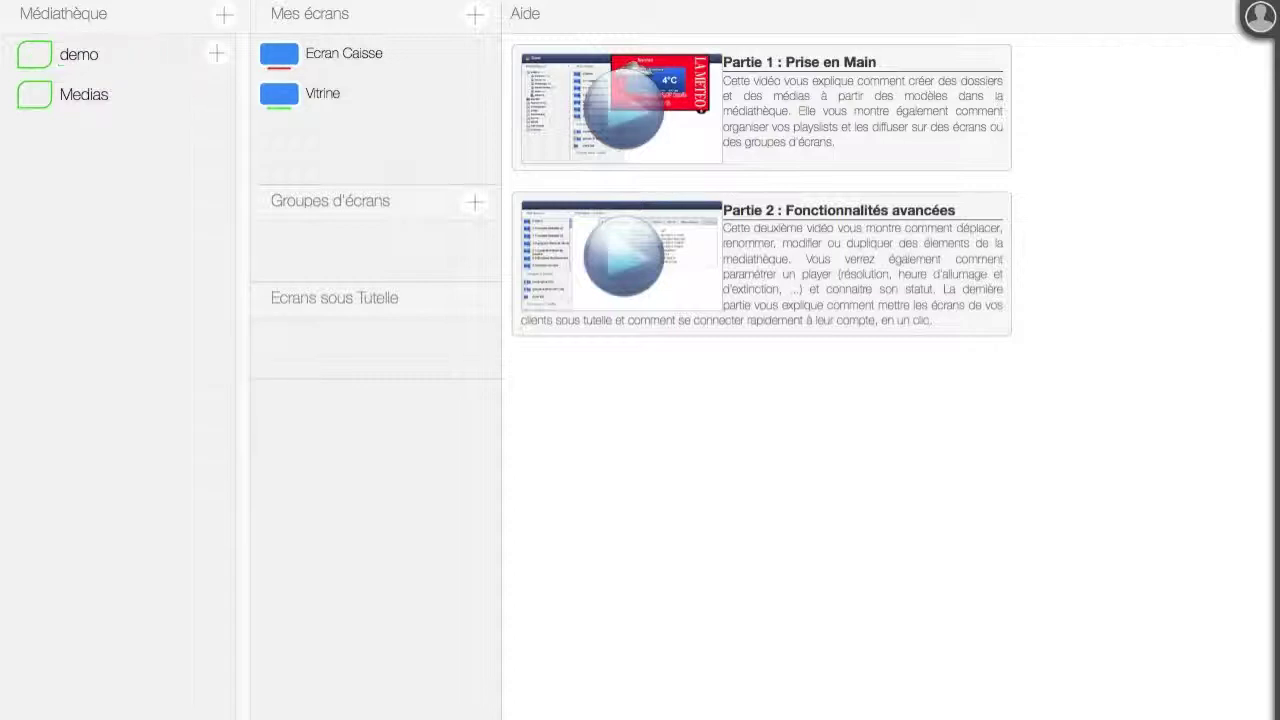
Add an Anecdotes media from the Divertissement category to the demo folder, name it anecdotes and save it
click(218, 55)
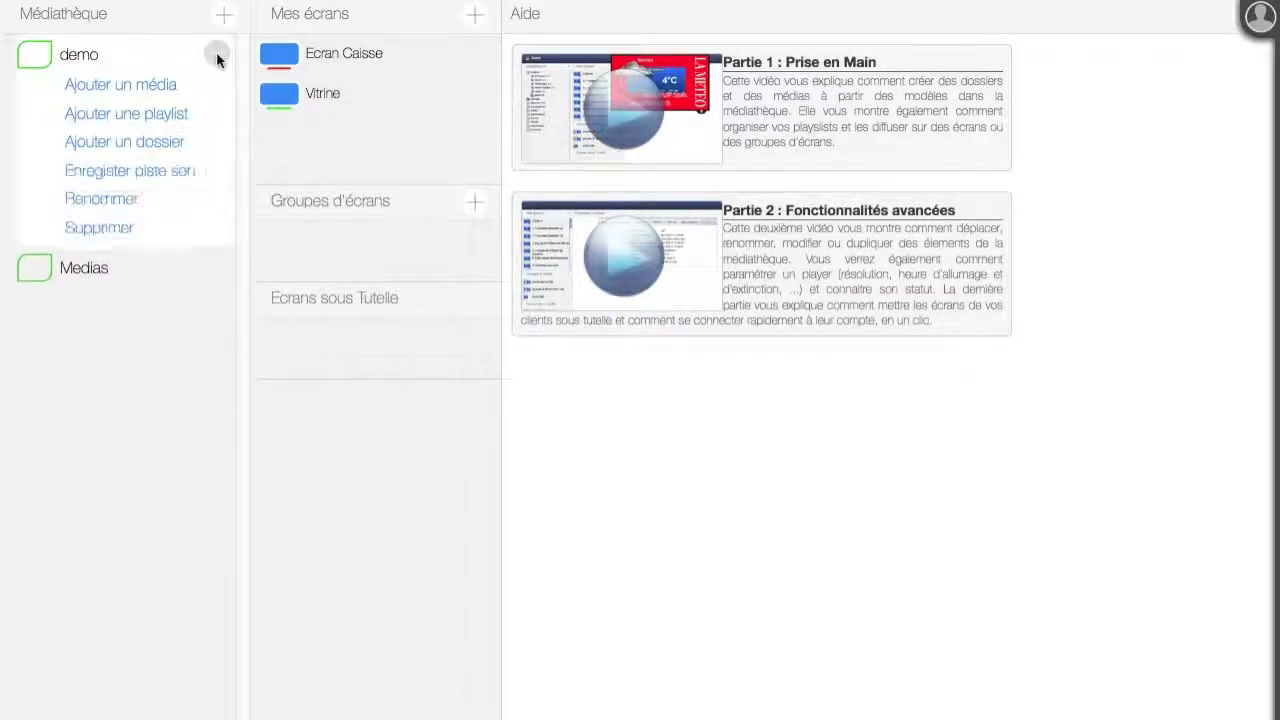
click(157, 86)
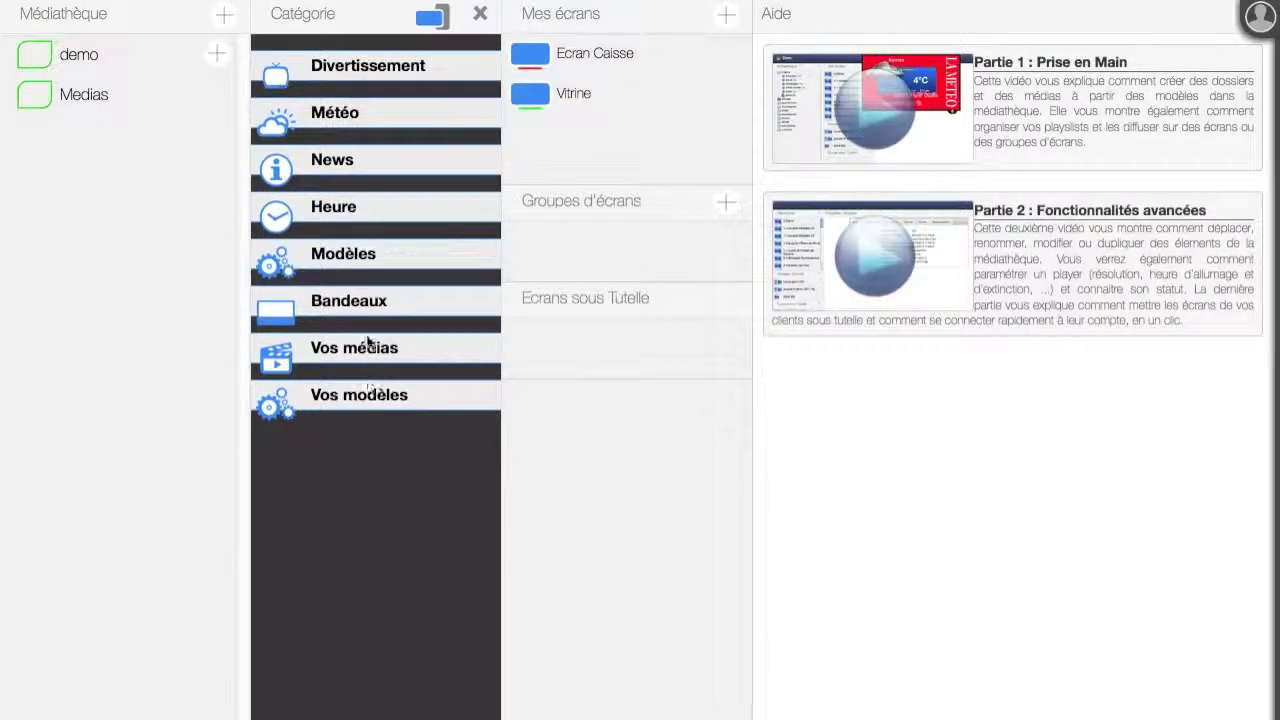
click(381, 72)
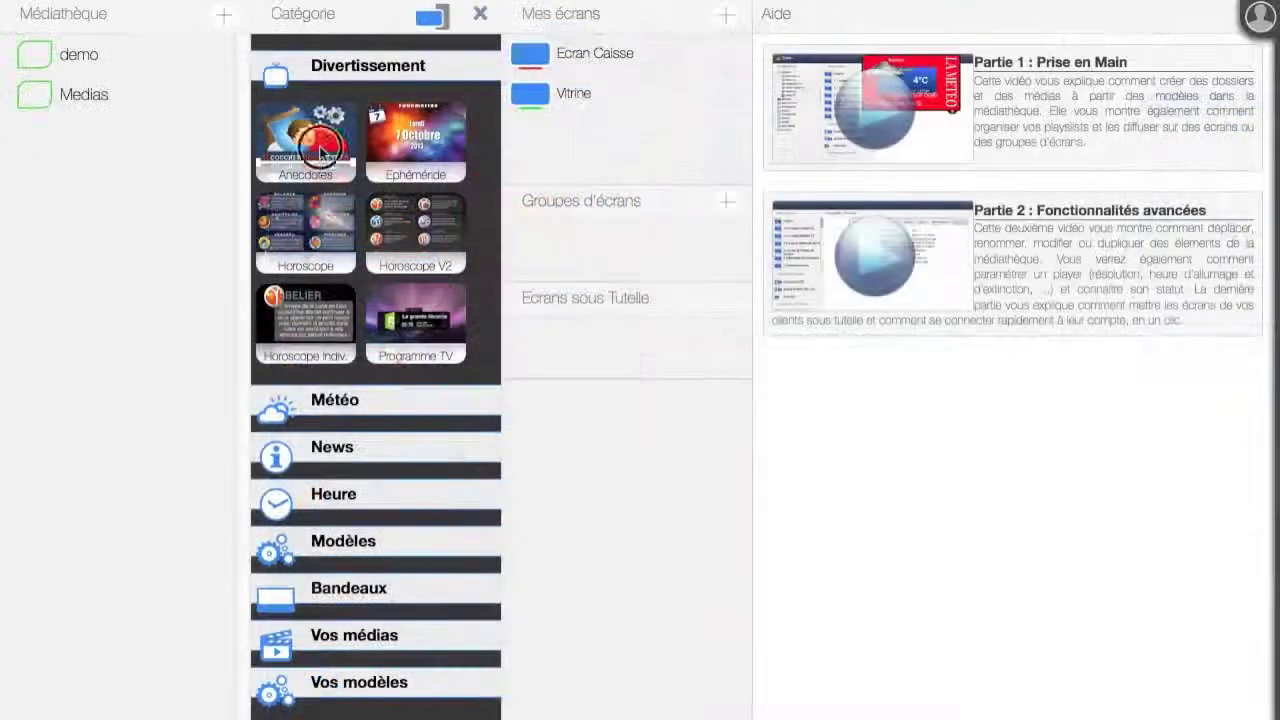
click(386, 256)
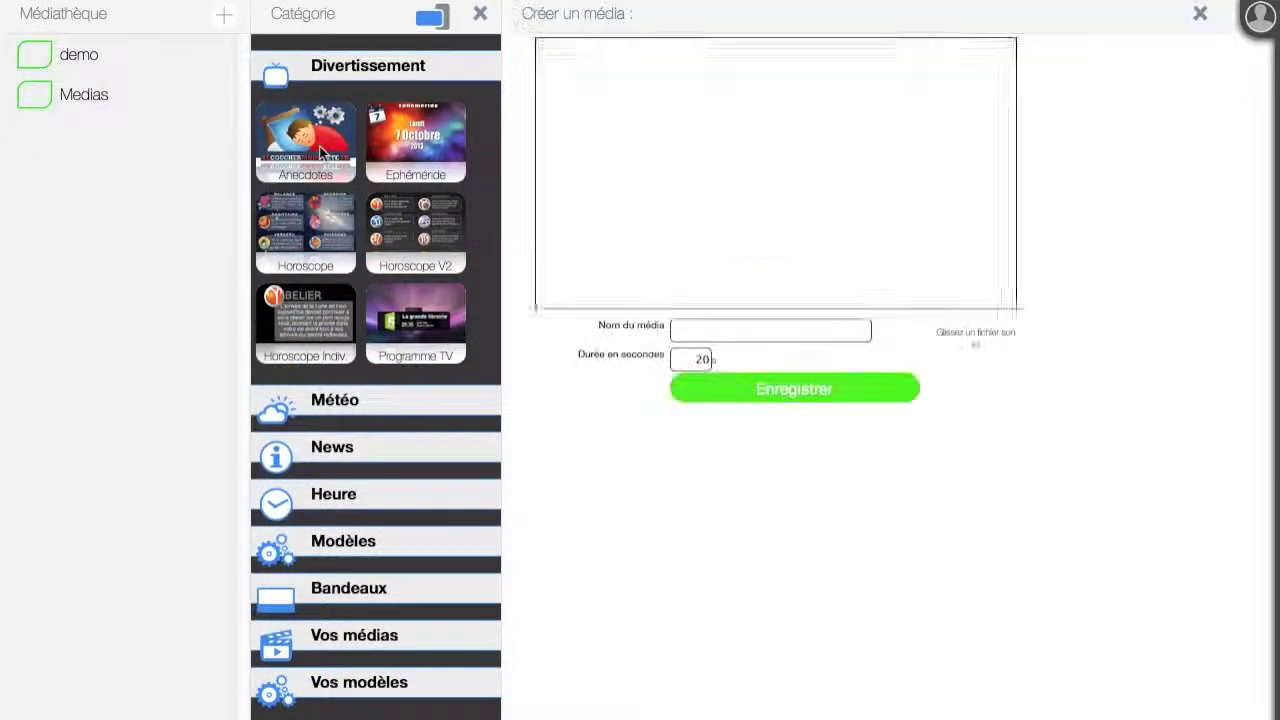
click(706, 324)
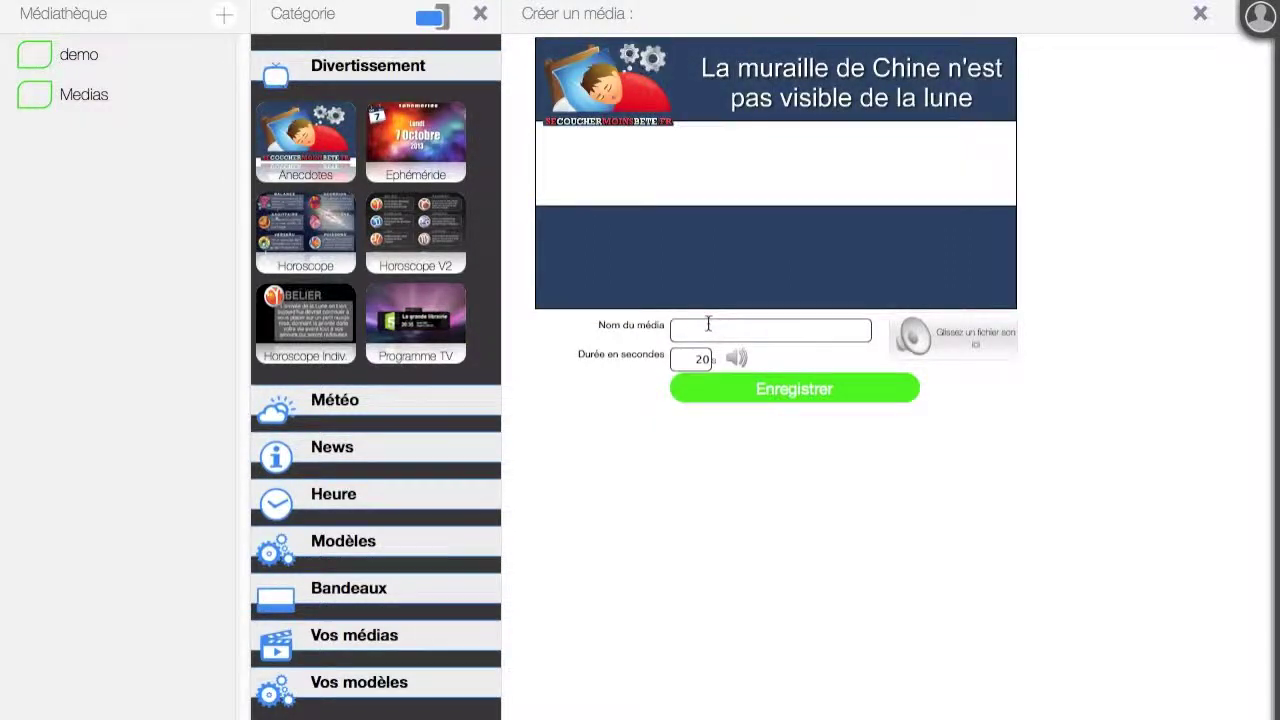
text(anec)
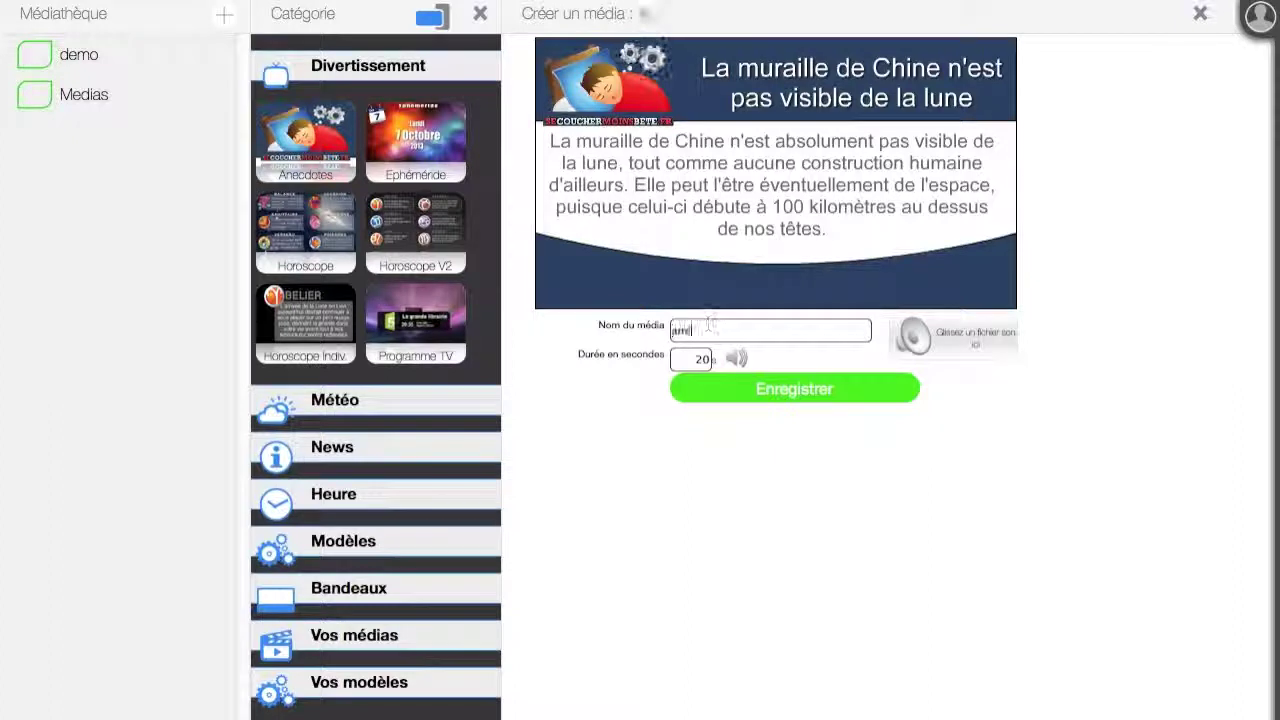
text(dotes)
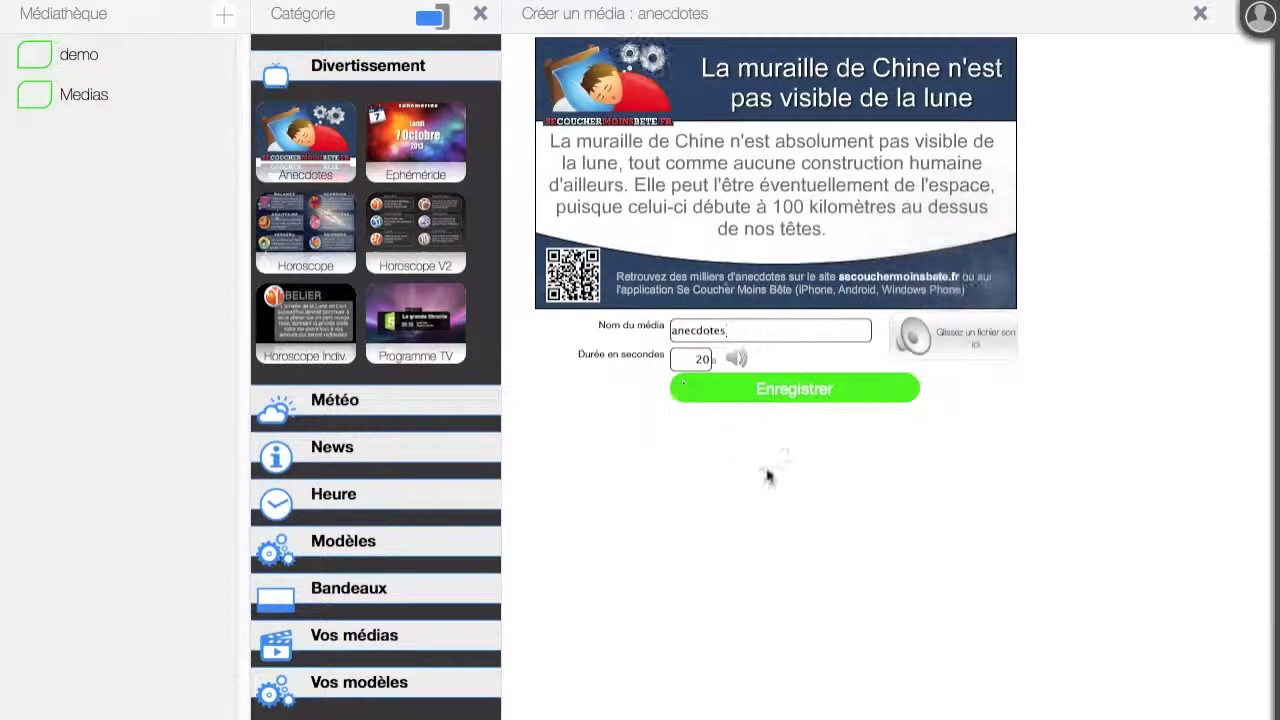
click(804, 388)
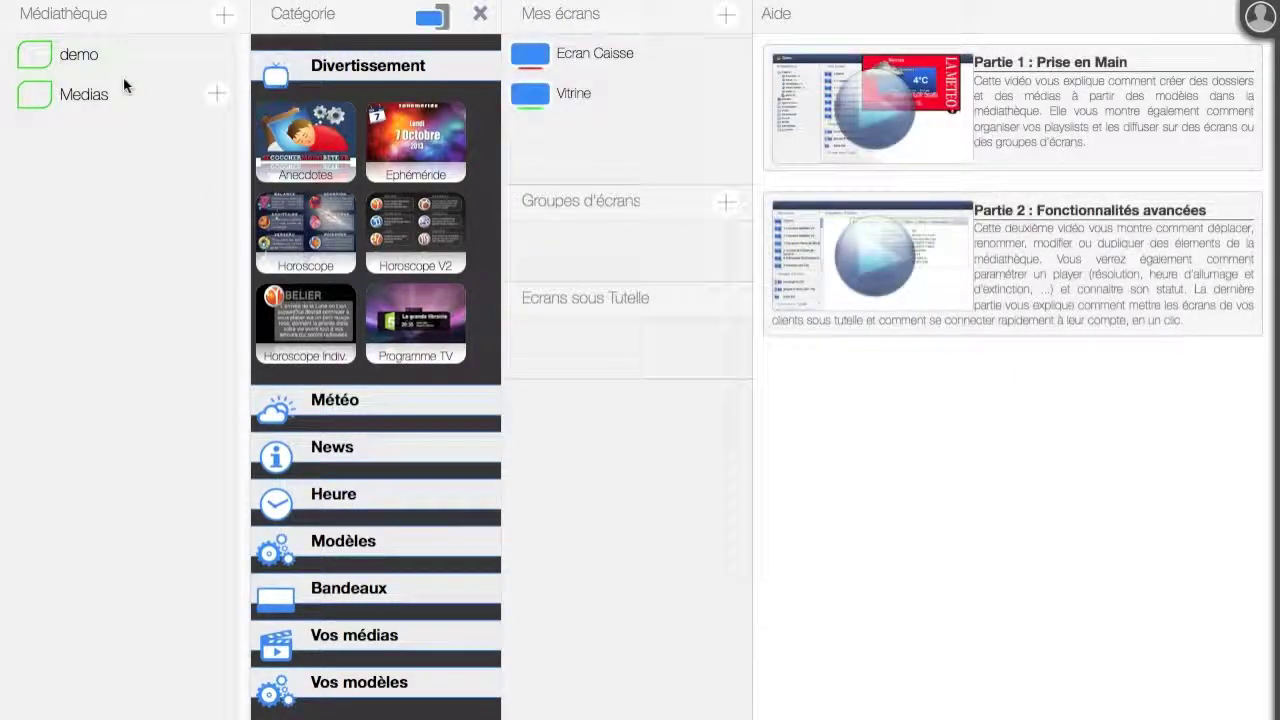
Expand the demo folder and preview the anecdotes media, closing the preview when done
click(86, 54)
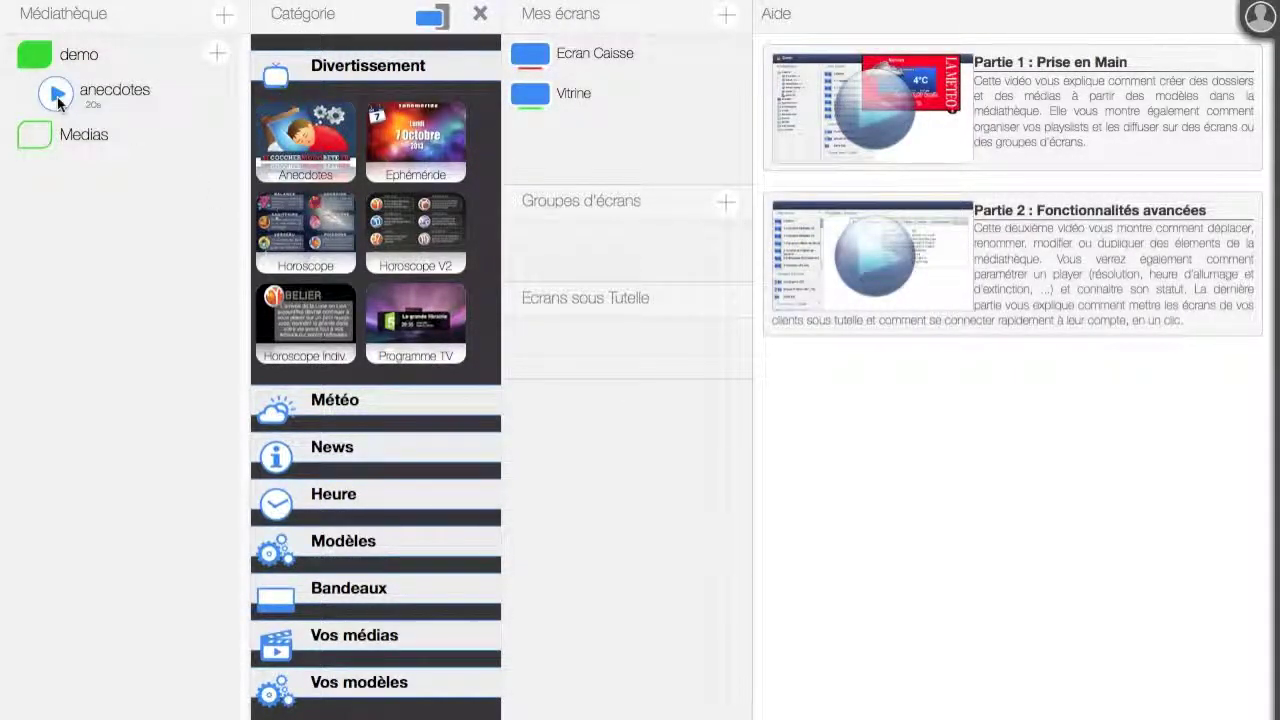
click(57, 95)
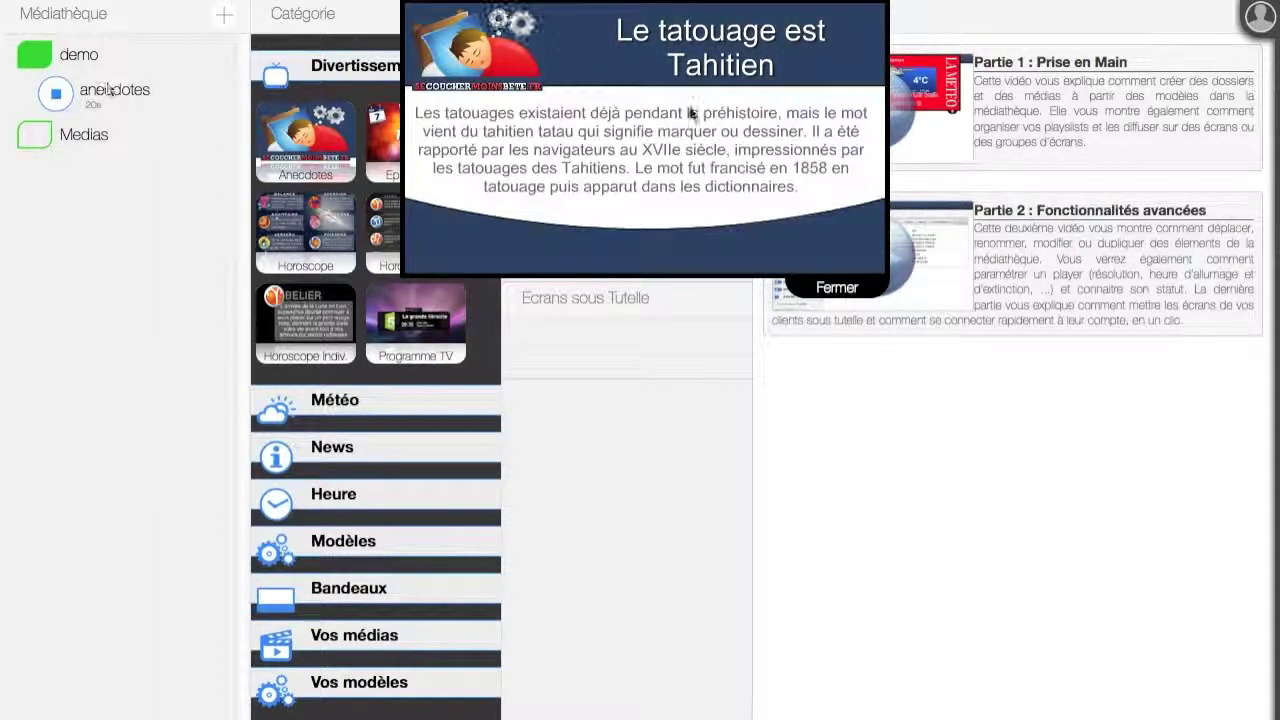
click(846, 292)
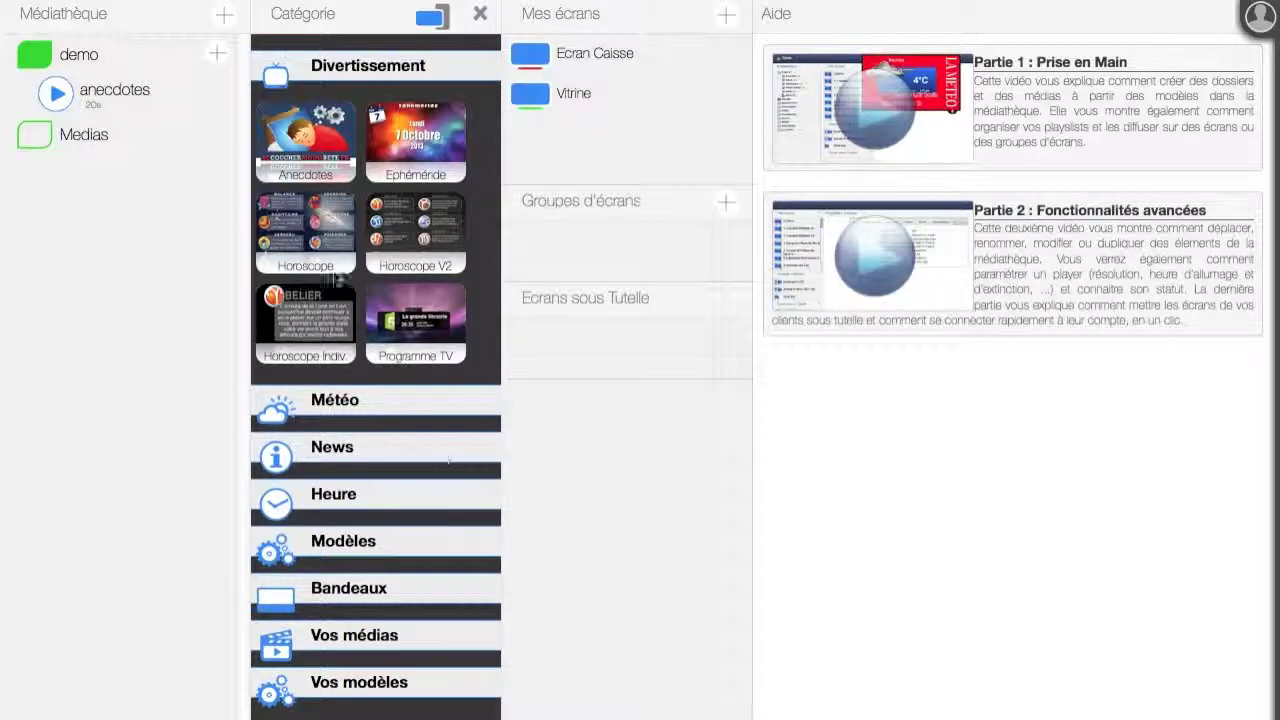
Start a Météo 3 Jours media named météo Grenoble with a duration of 12 seconds
click(371, 395)
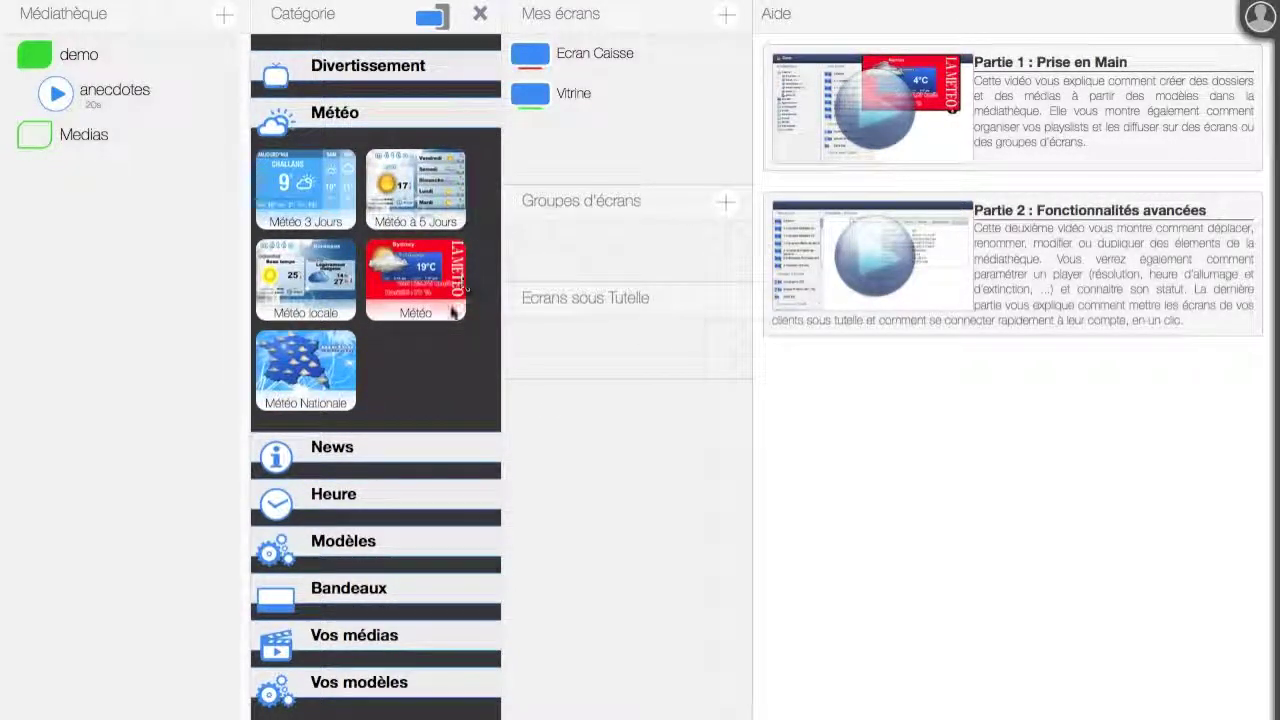
click(305, 185)
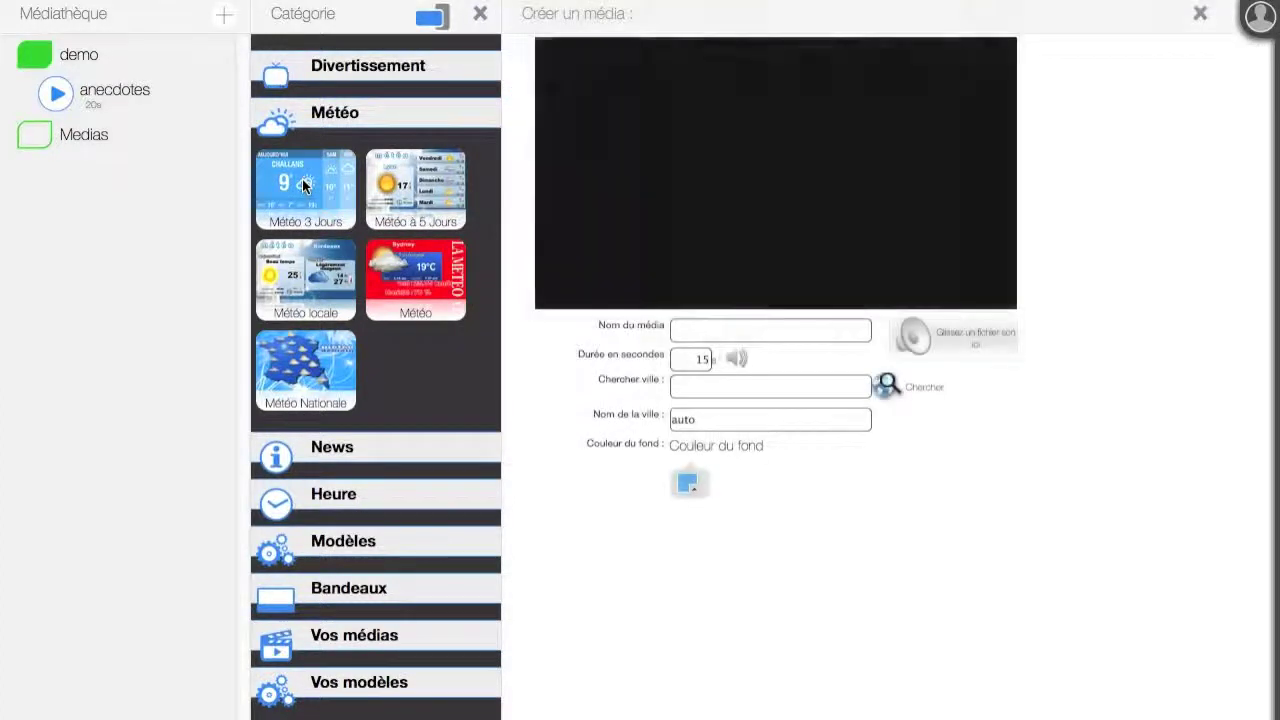
text(mé)
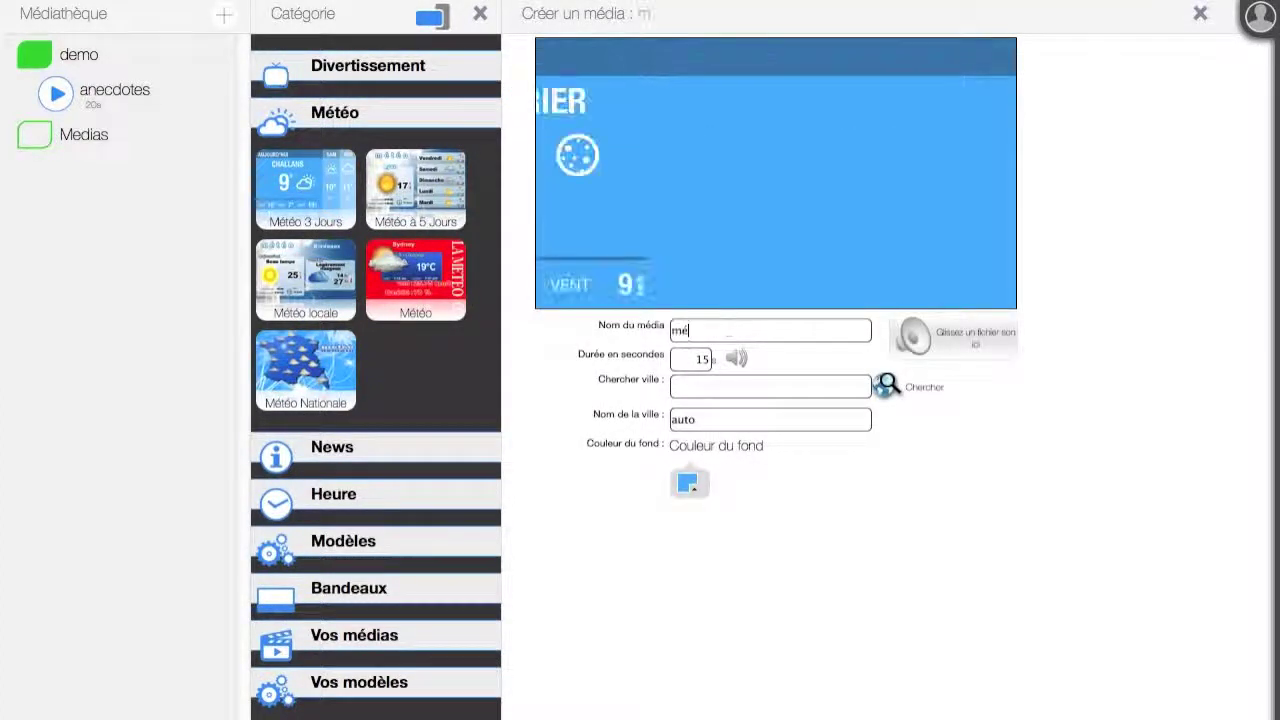
text(téo Grenoble)
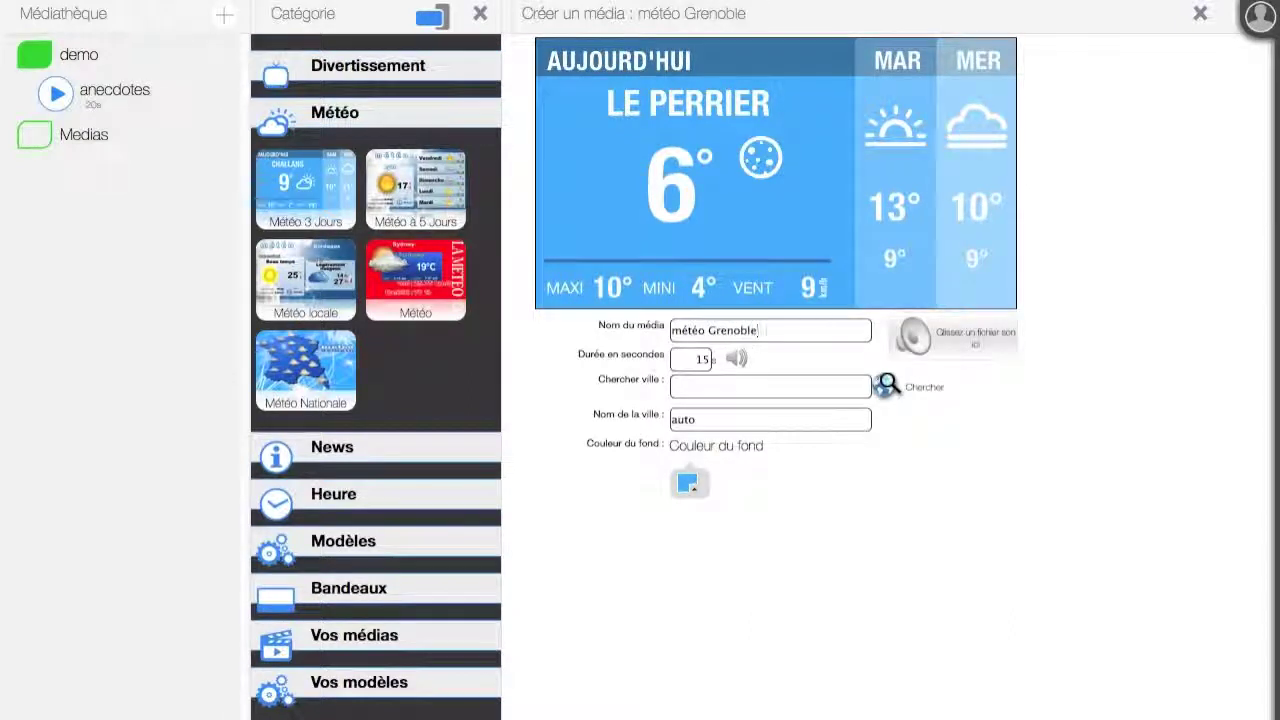
double_click(704, 358)
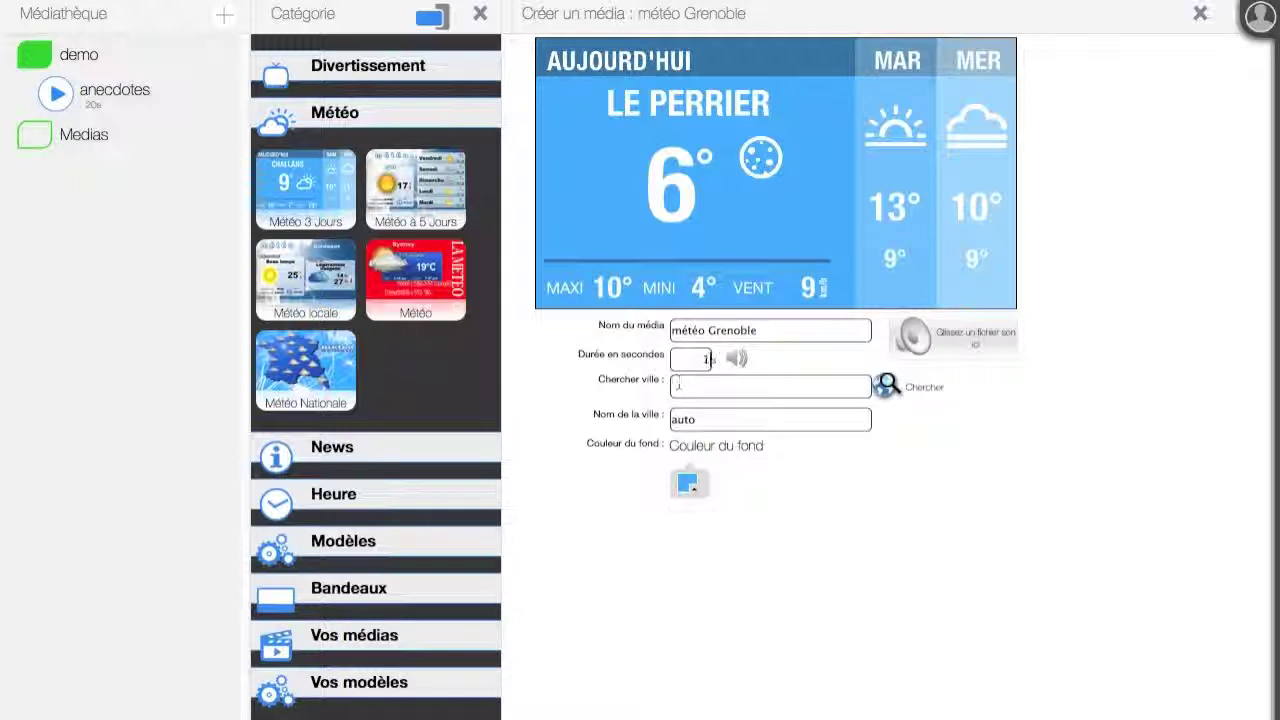
Search for the city grenoble and choose Grenoble, Rhone-Alpes, France for the weather media
click(701, 387)
text(grenoble)
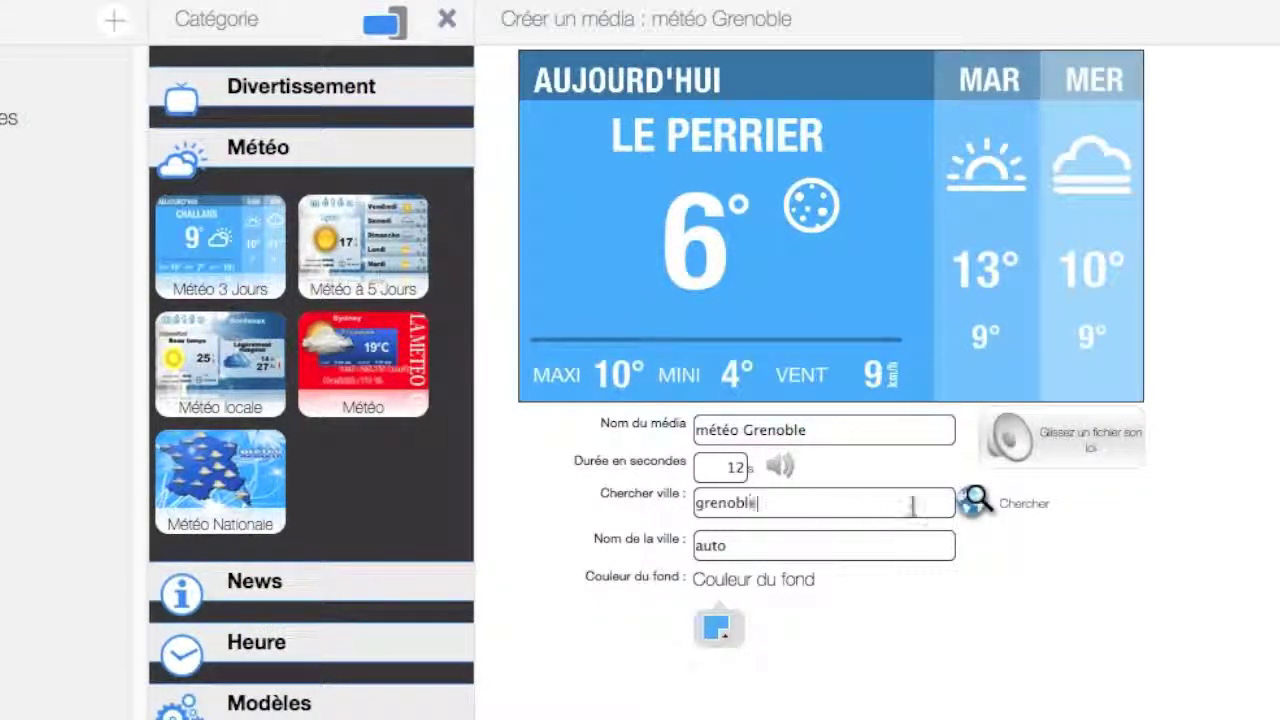
click(973, 503)
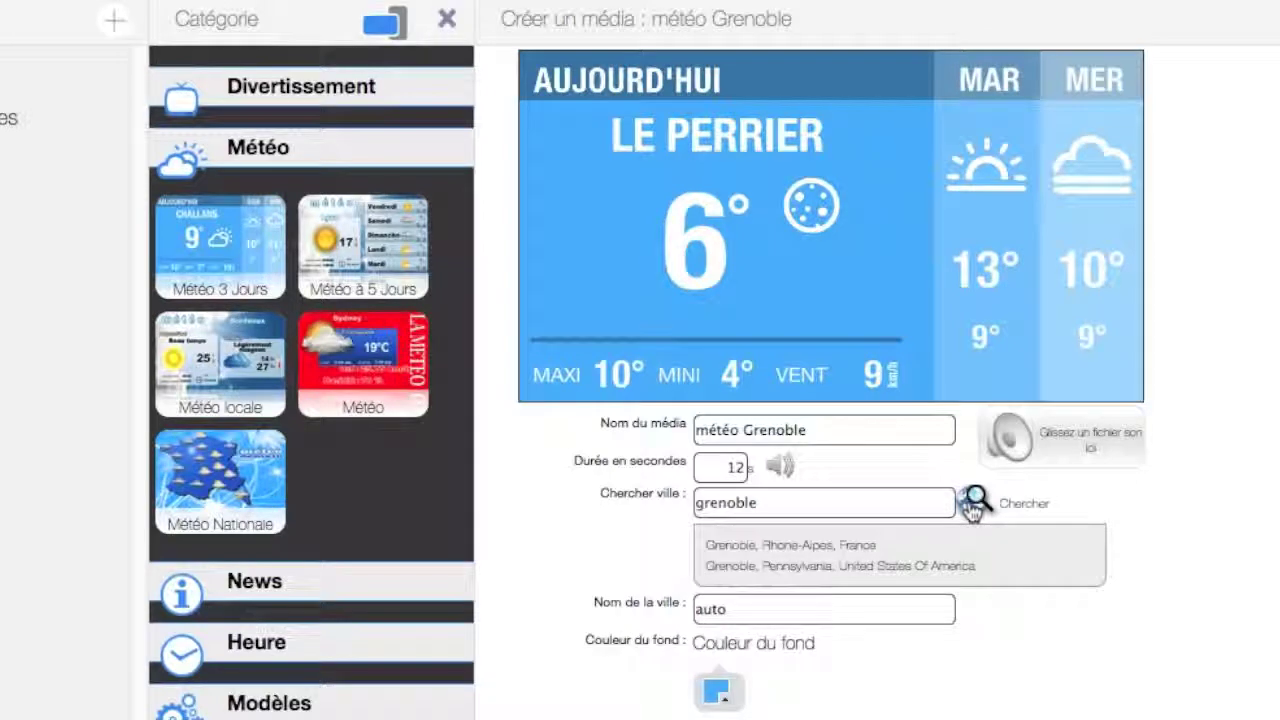
click(803, 547)
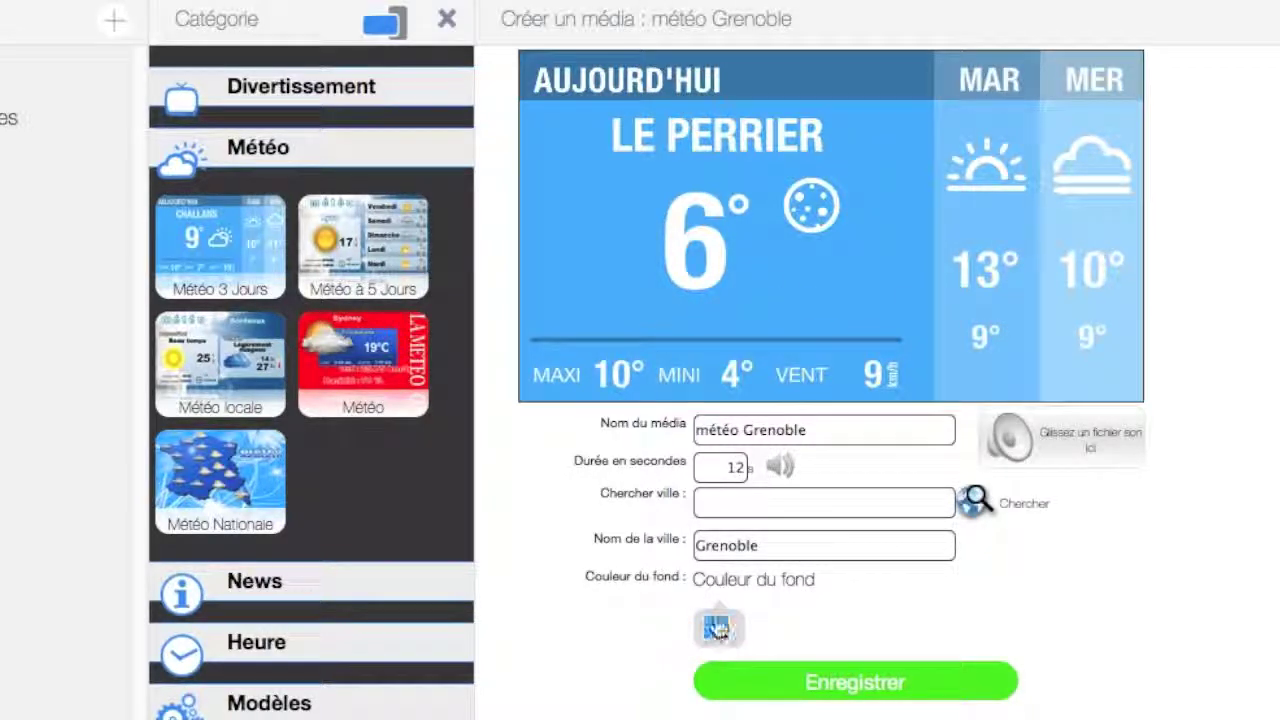
Save the weather media with the green background colour 138e00 and preview it from the demo folder
click(720, 630)
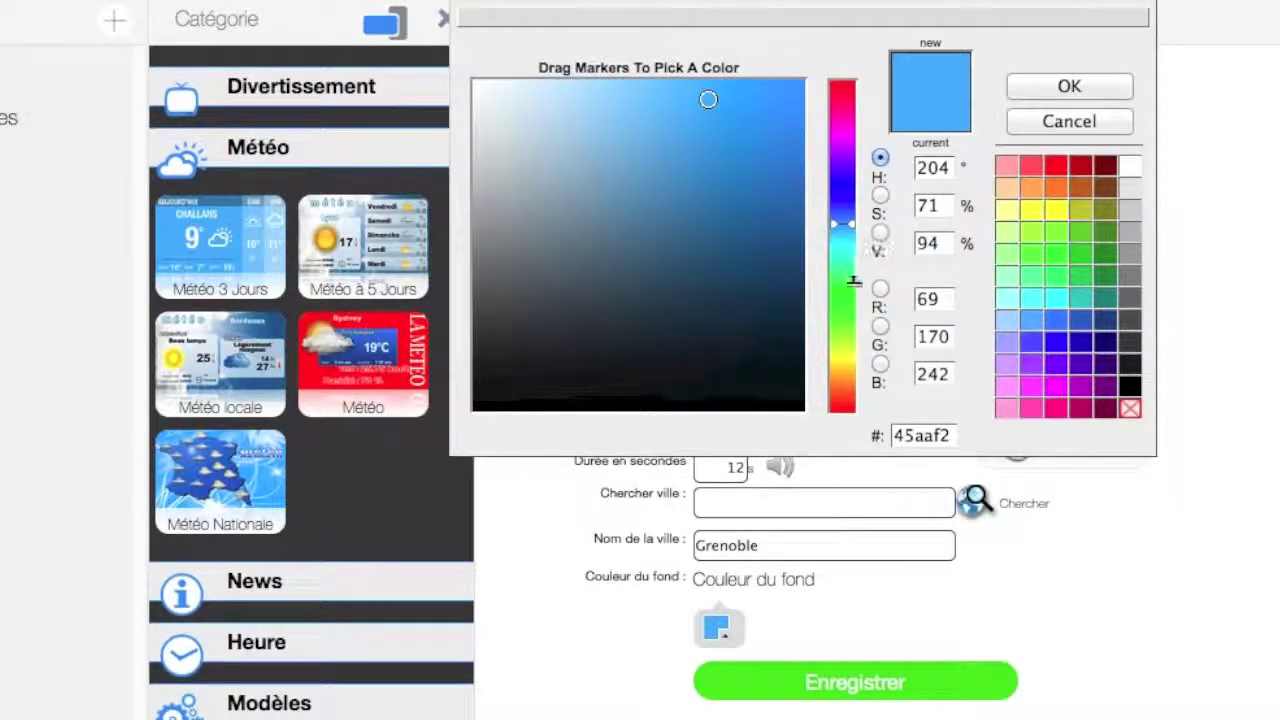
click(841, 309)
drag(765, 238, 806, 230)
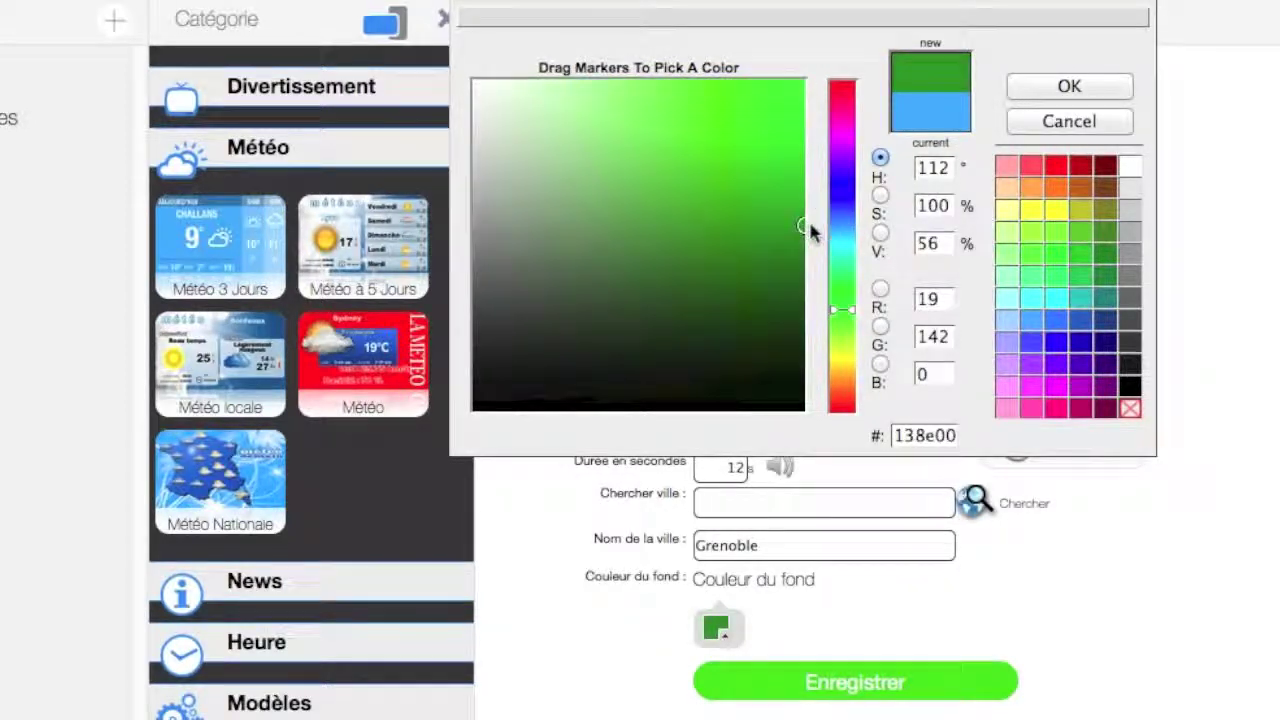
click(1090, 92)
click(877, 680)
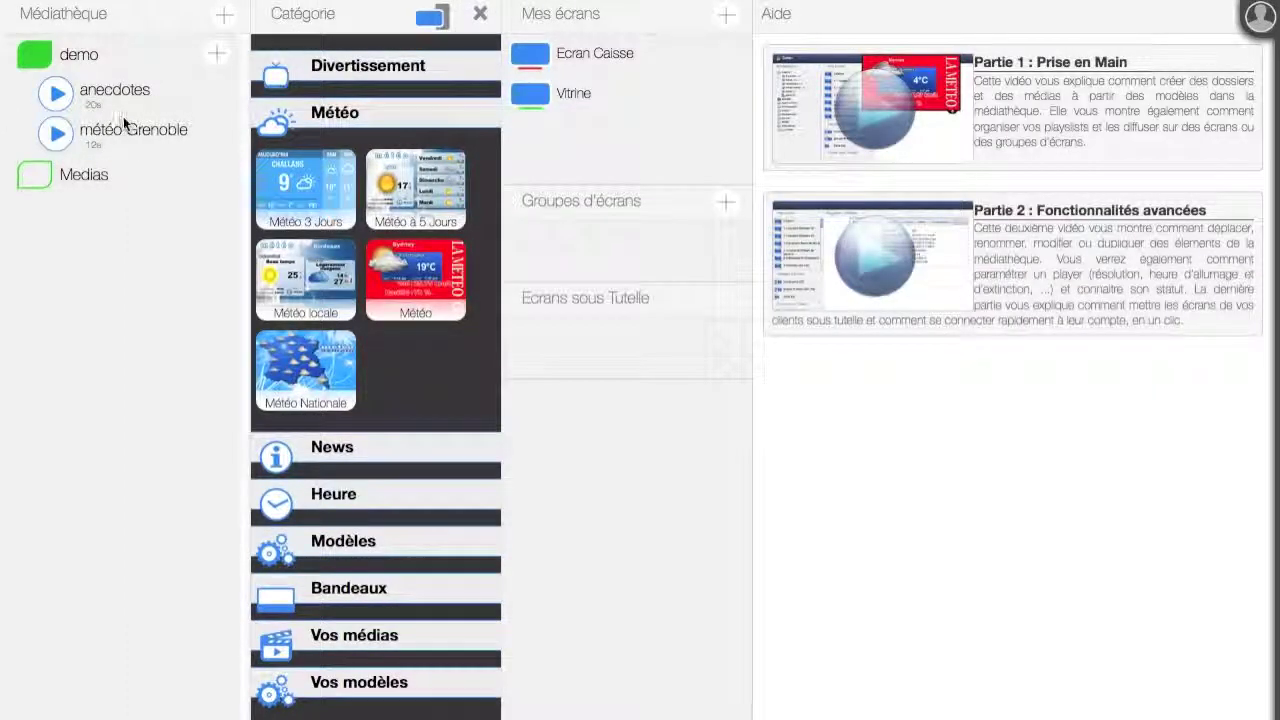
click(57, 133)
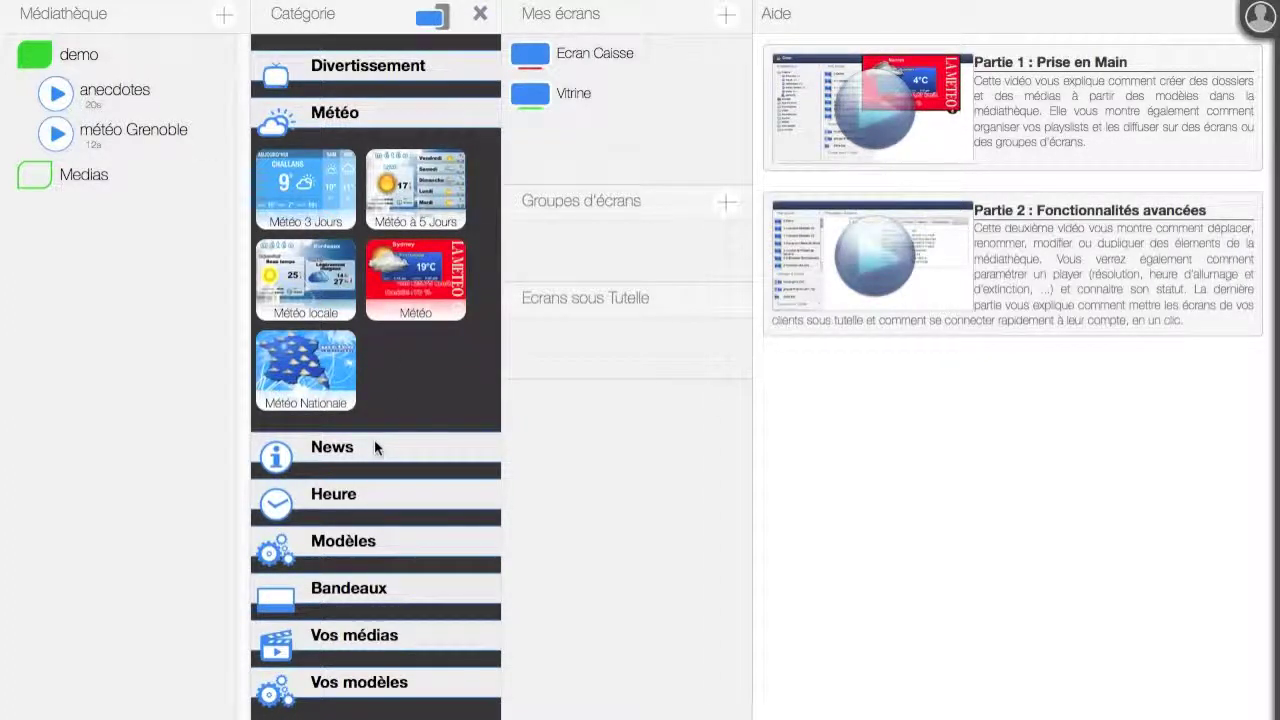
Start a Panneaux oranges media from the News category and name it news
click(375, 443)
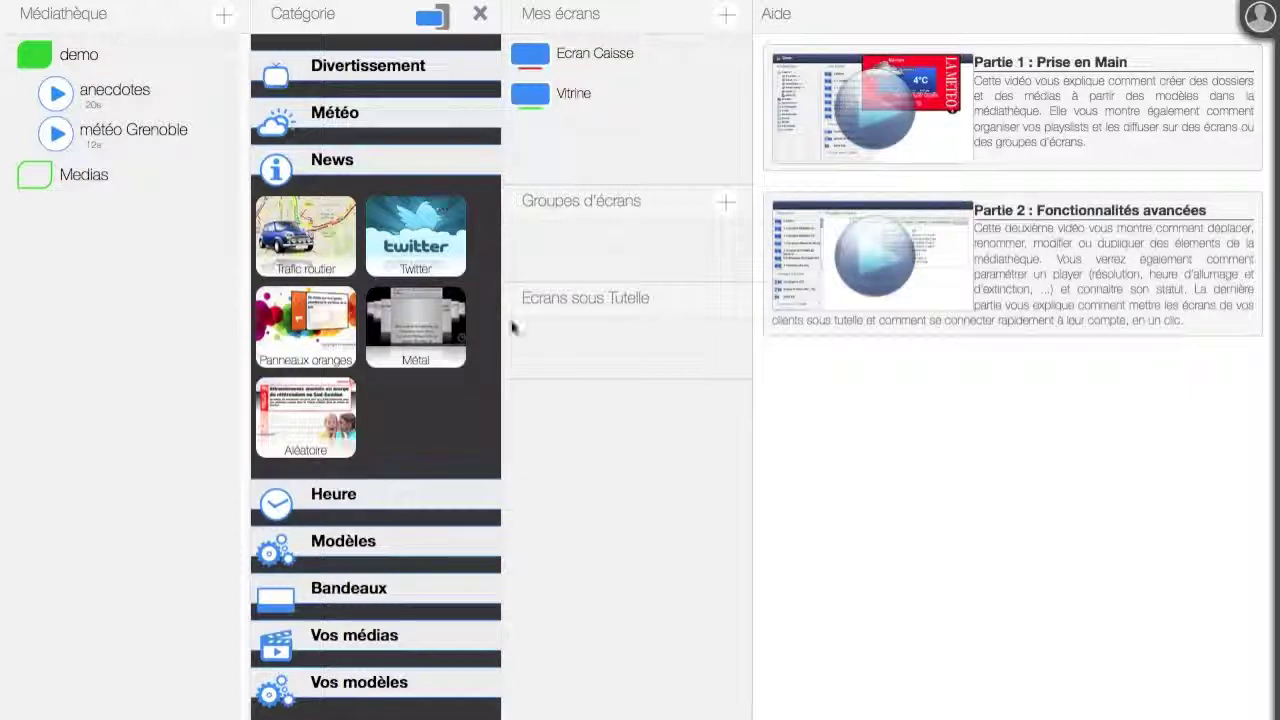
click(333, 330)
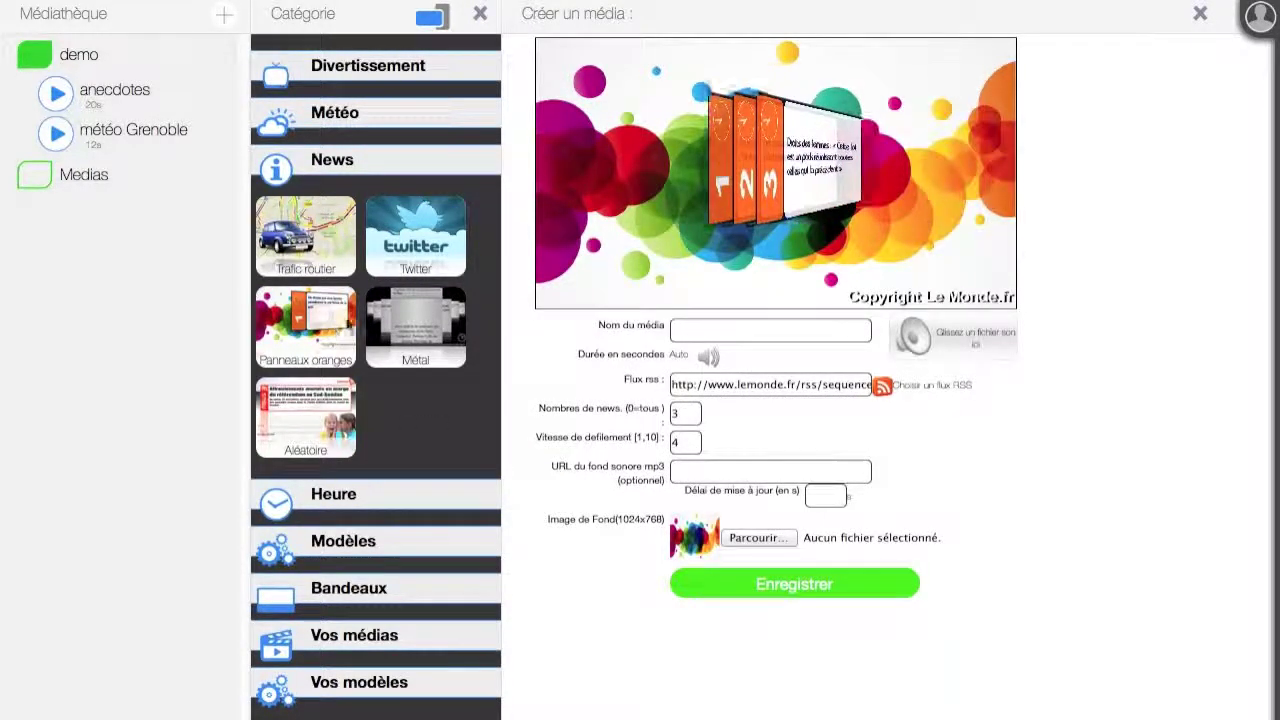
click(834, 328)
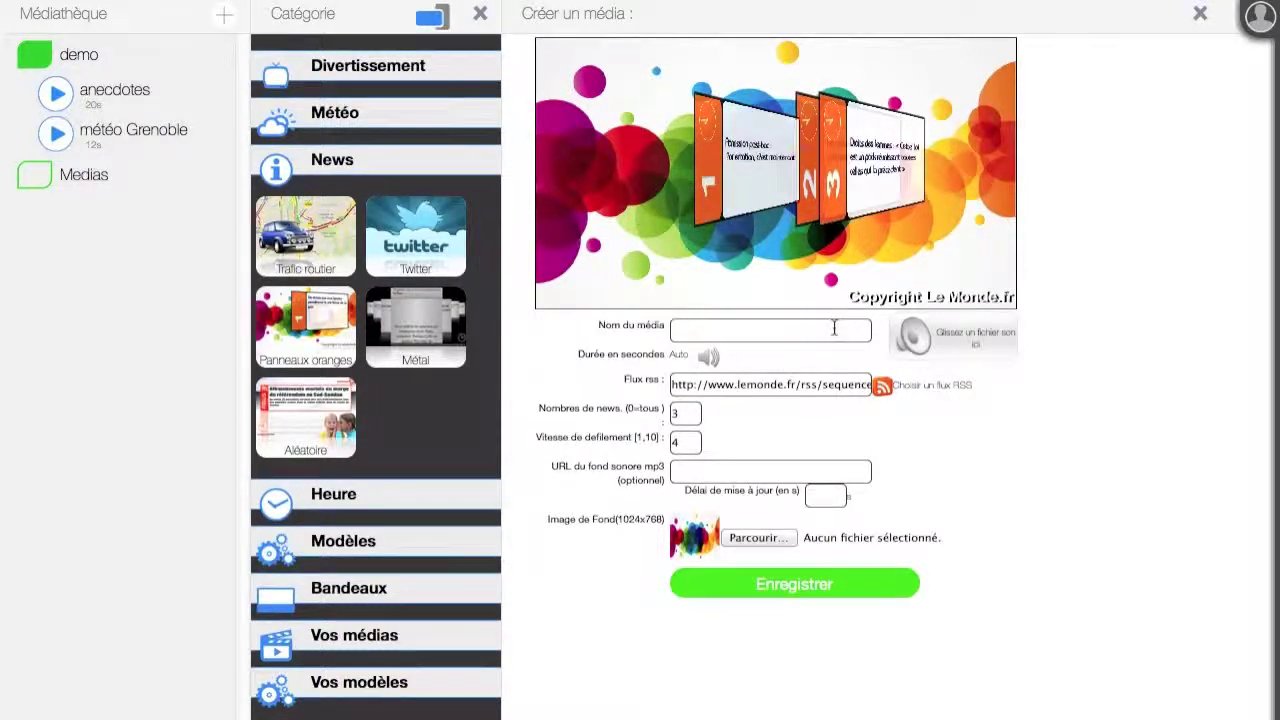
text(news)
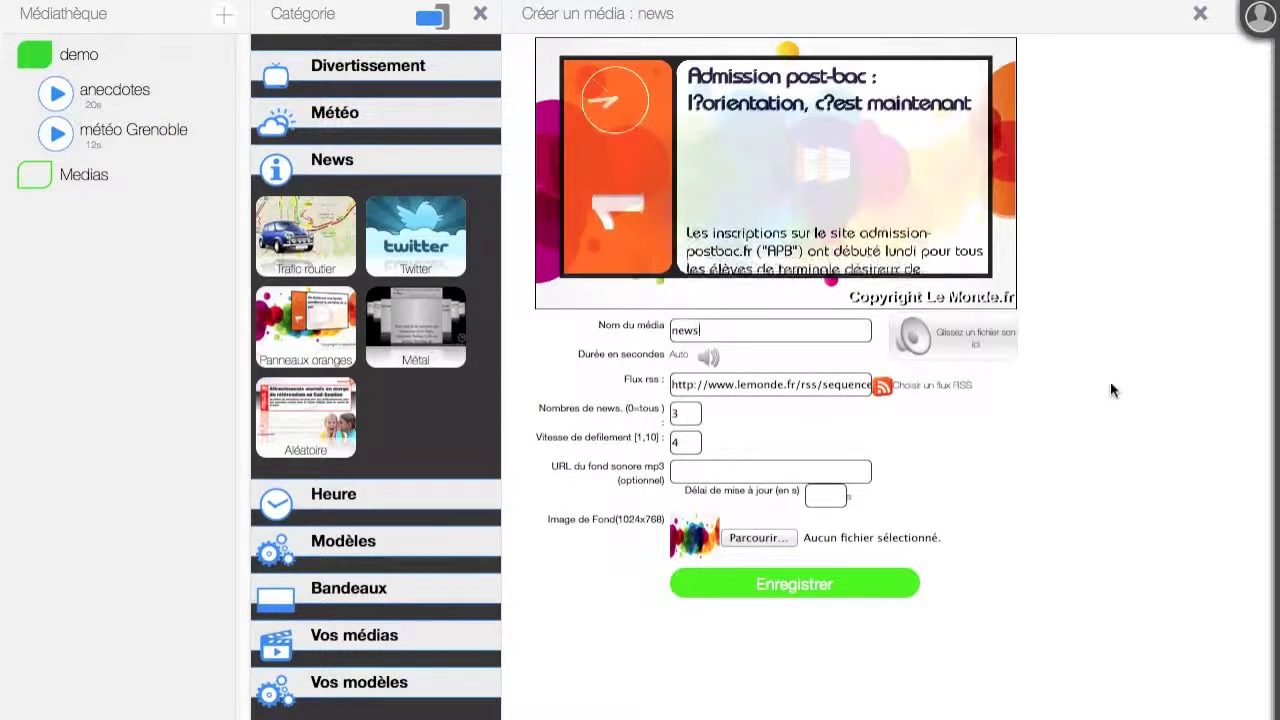
Select the Le Monde feed under Actu as the RSS source and save the news media, collapsing the News category
triple_click(852, 384)
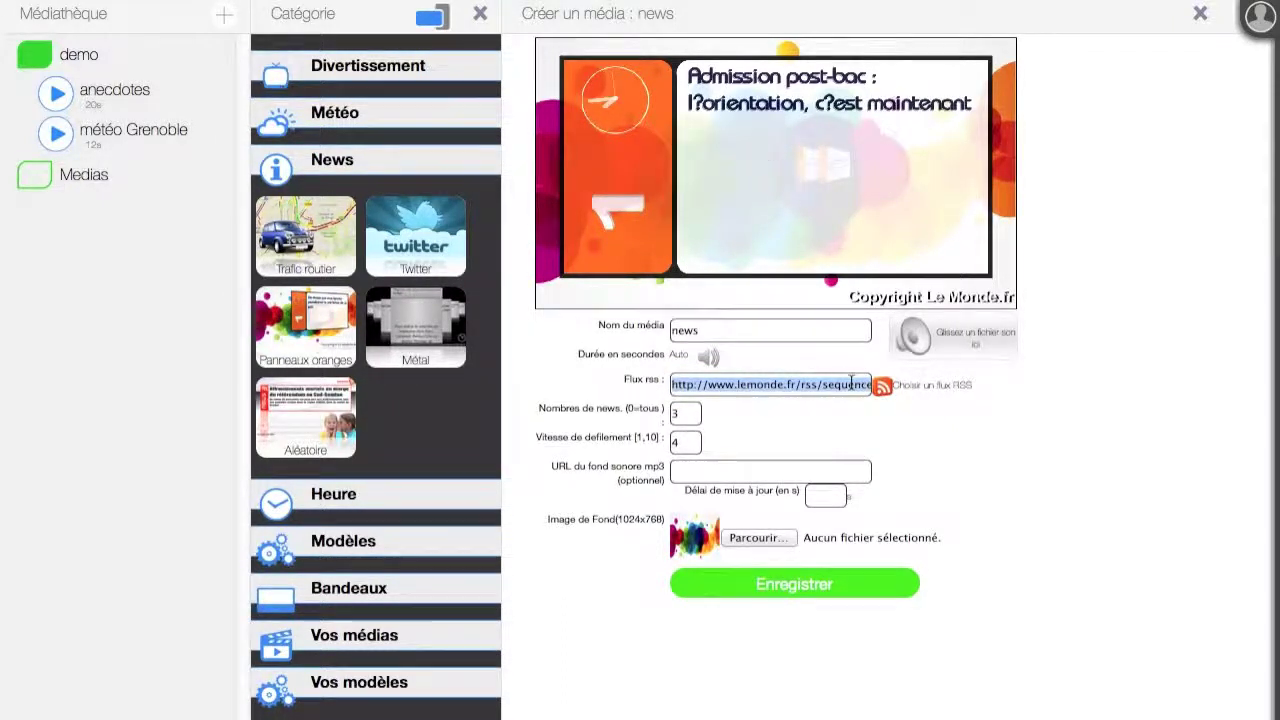
click(898, 393)
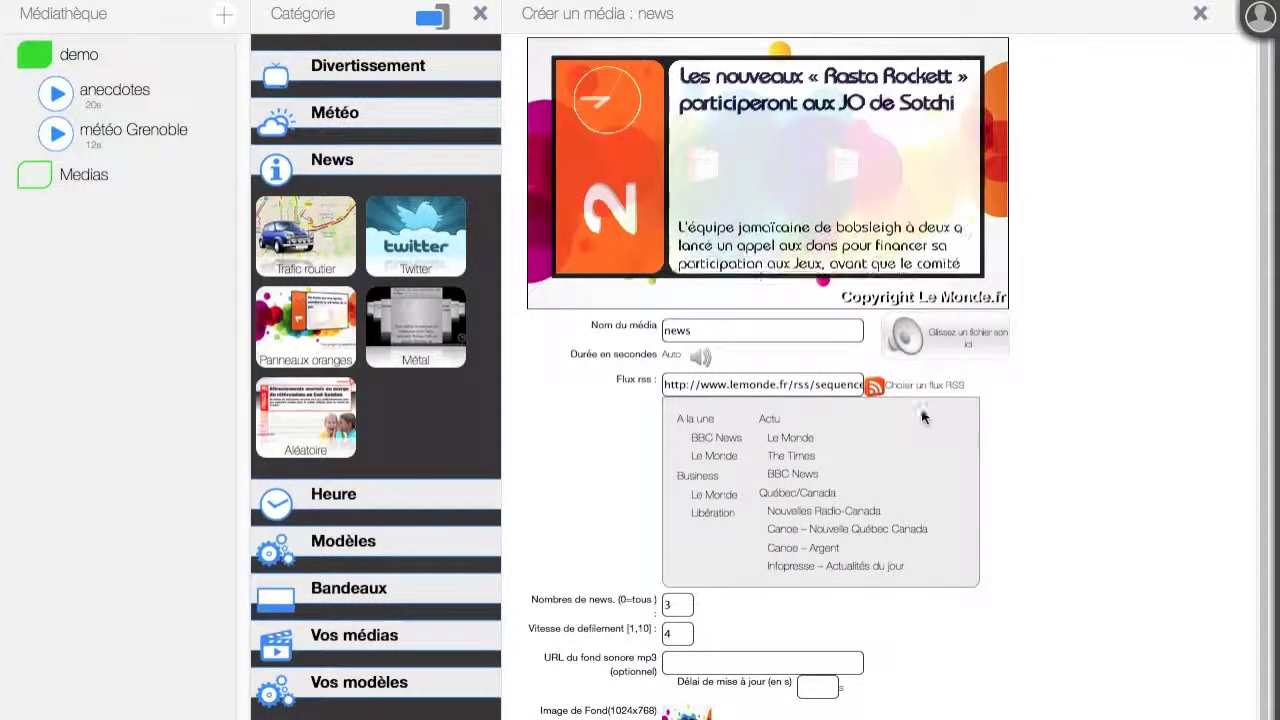
click(798, 440)
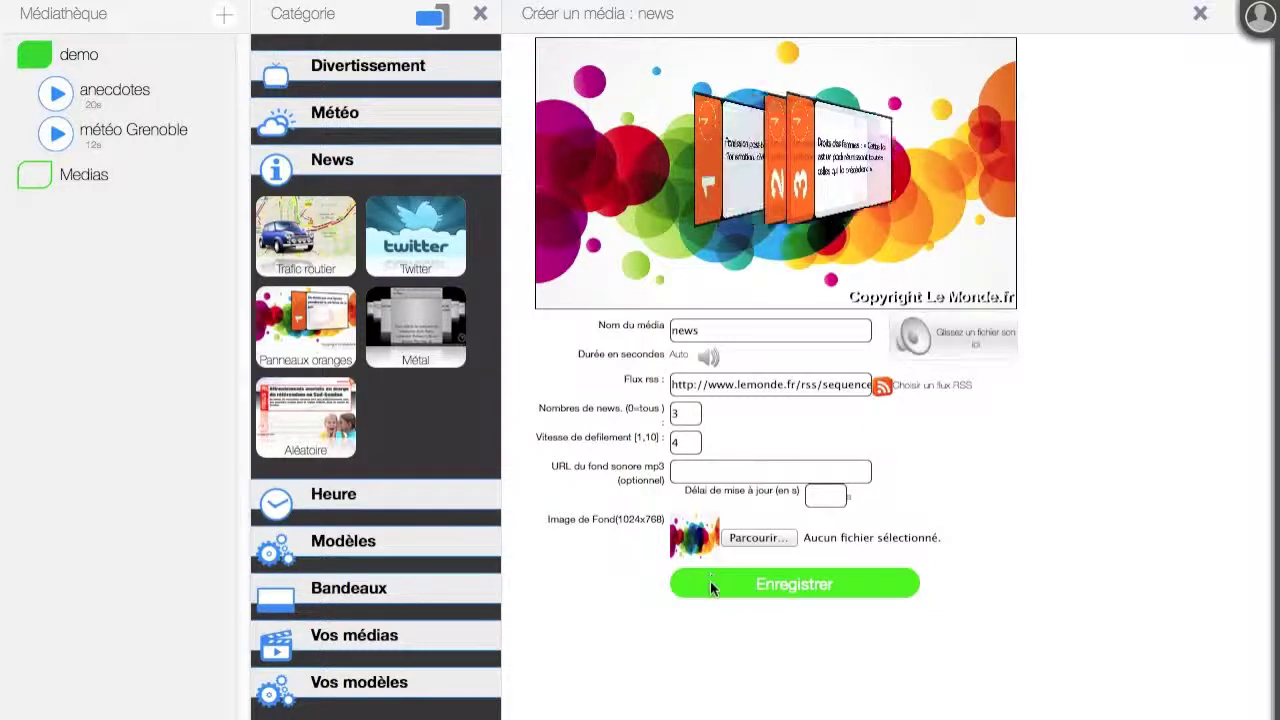
click(792, 590)
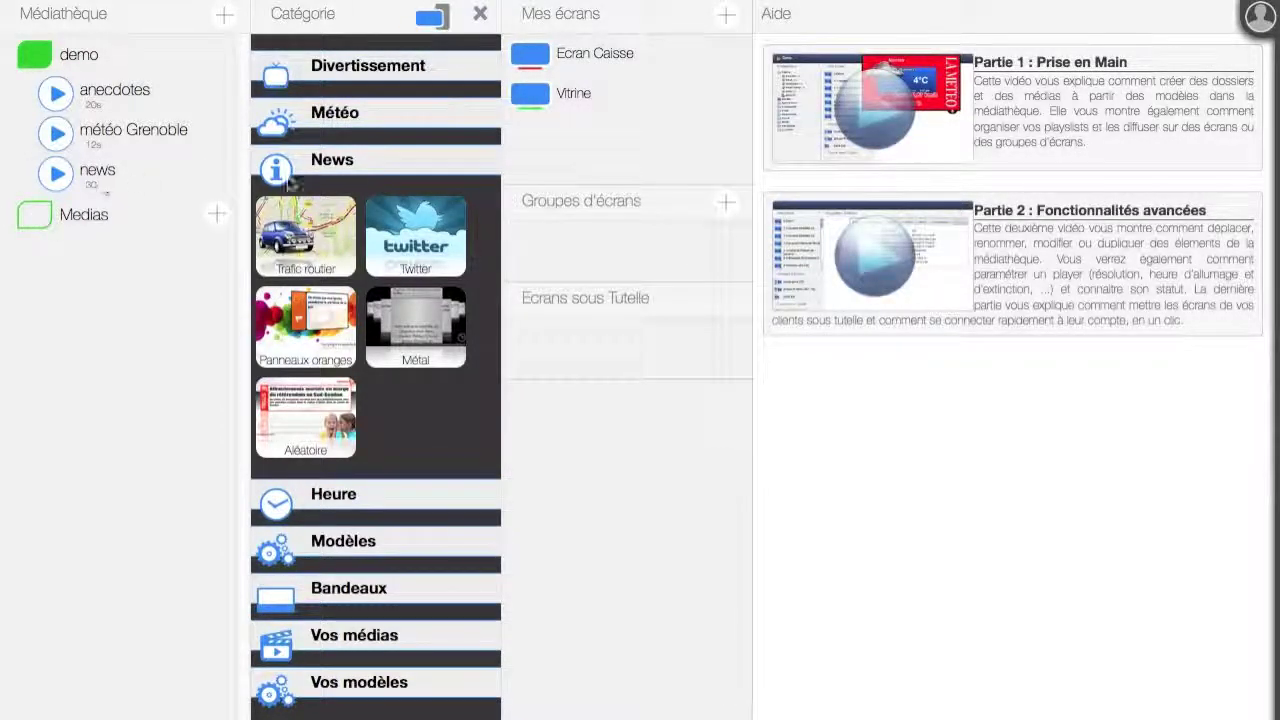
click(423, 171)
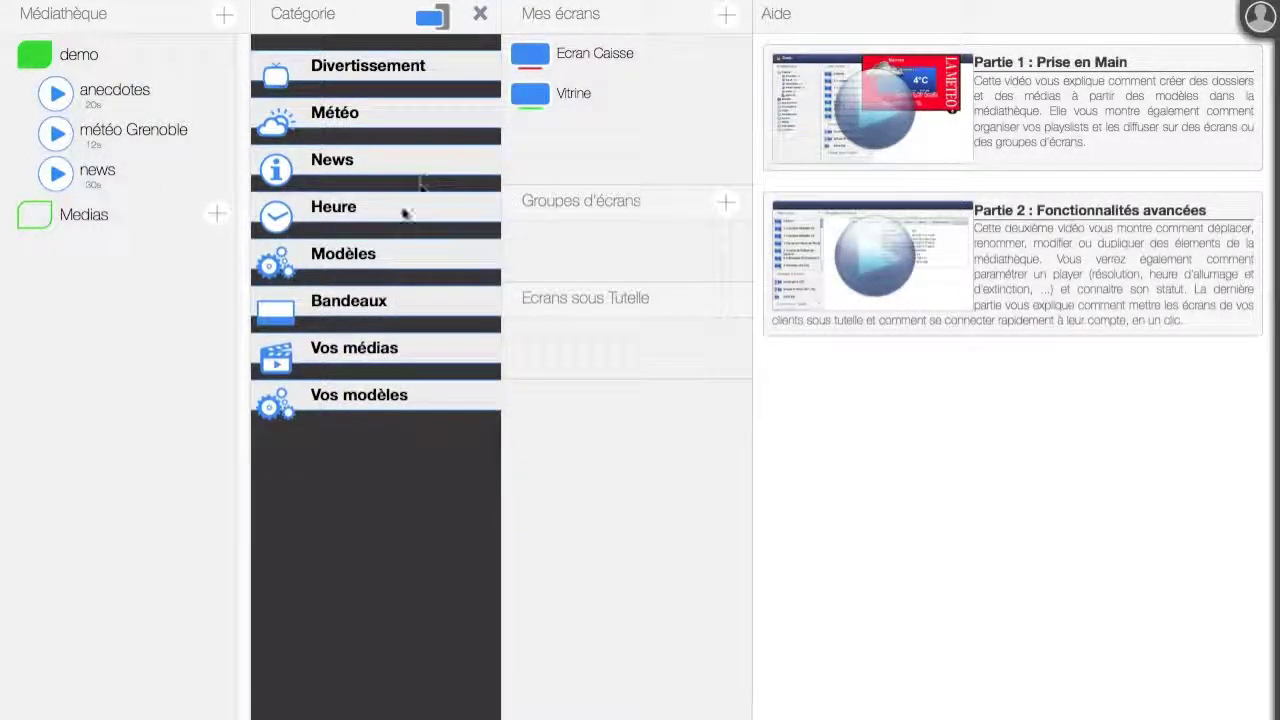
Start a media from the Heure template in the Heure category and name it heure
click(396, 211)
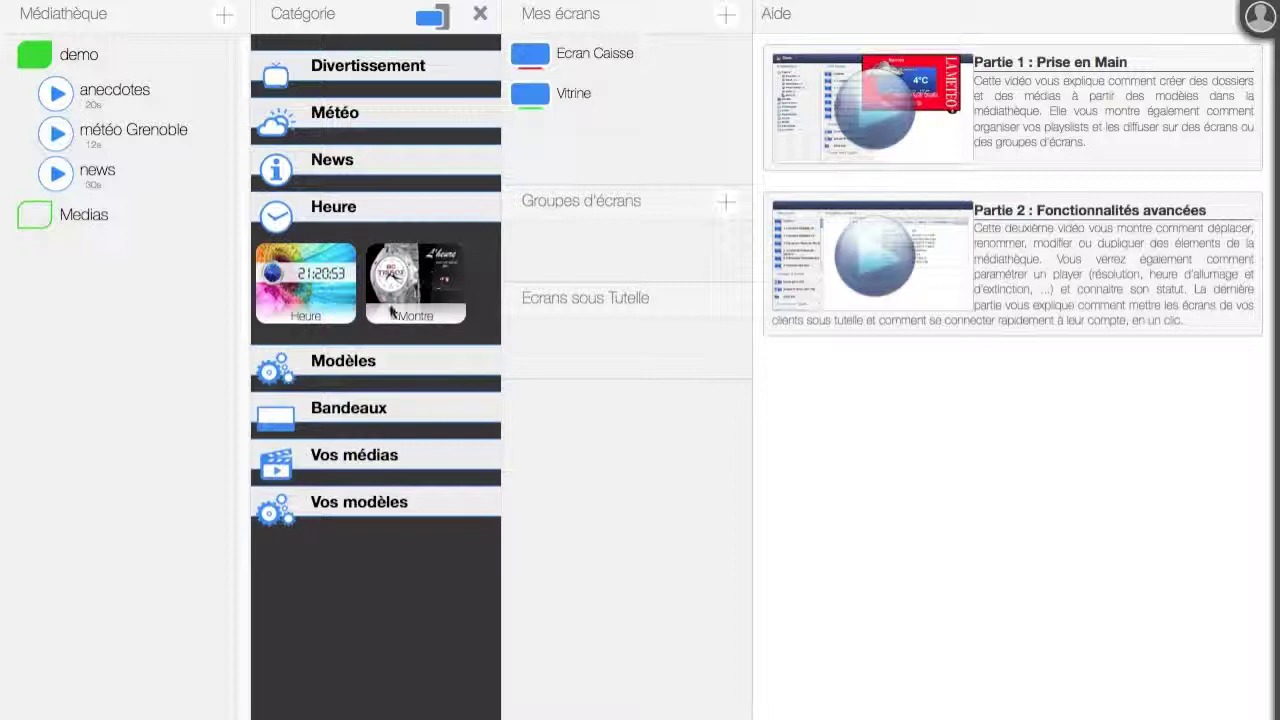
click(316, 283)
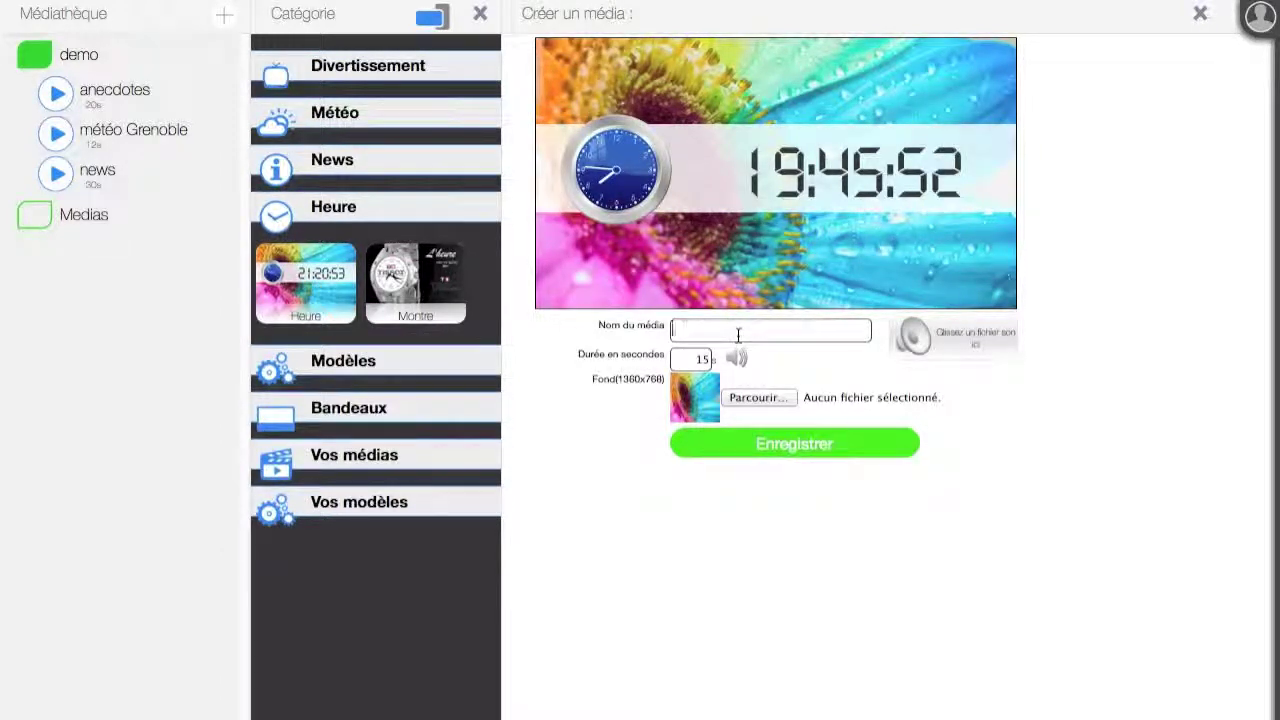
text(heure)
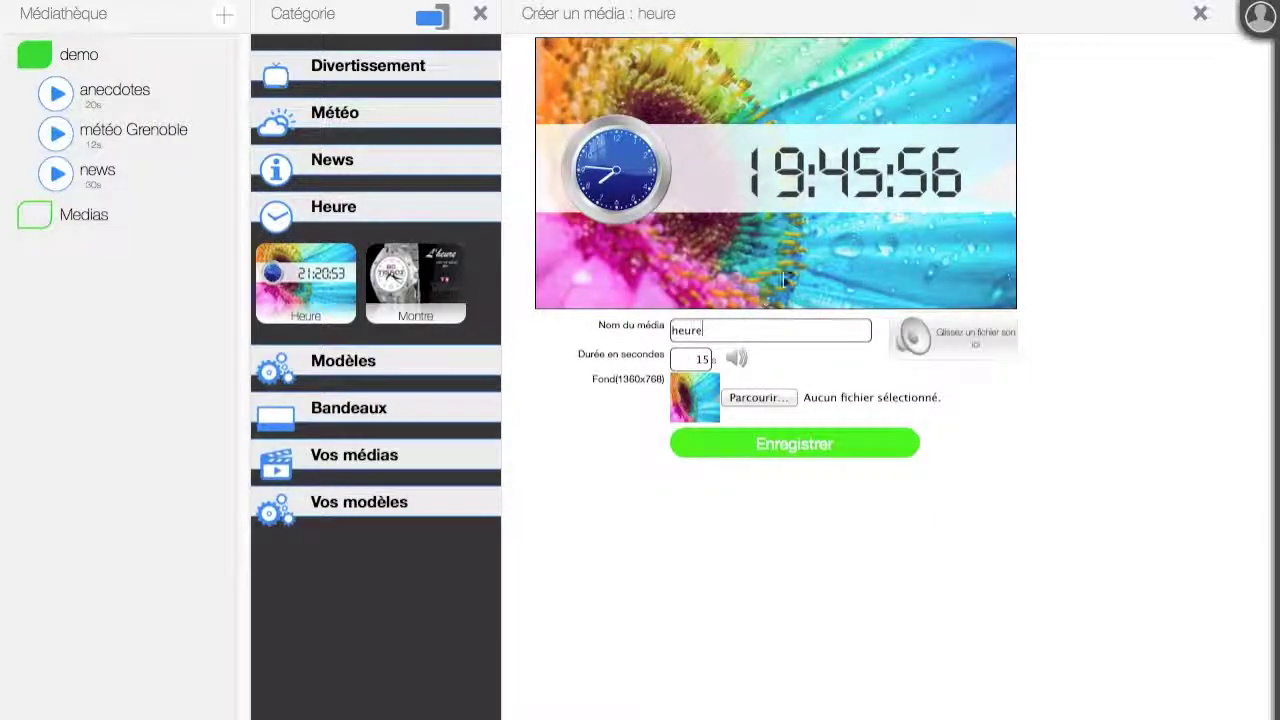
Choose fond_coloré.jpeg from the photos folder as the background image of the heure media
click(767, 399)
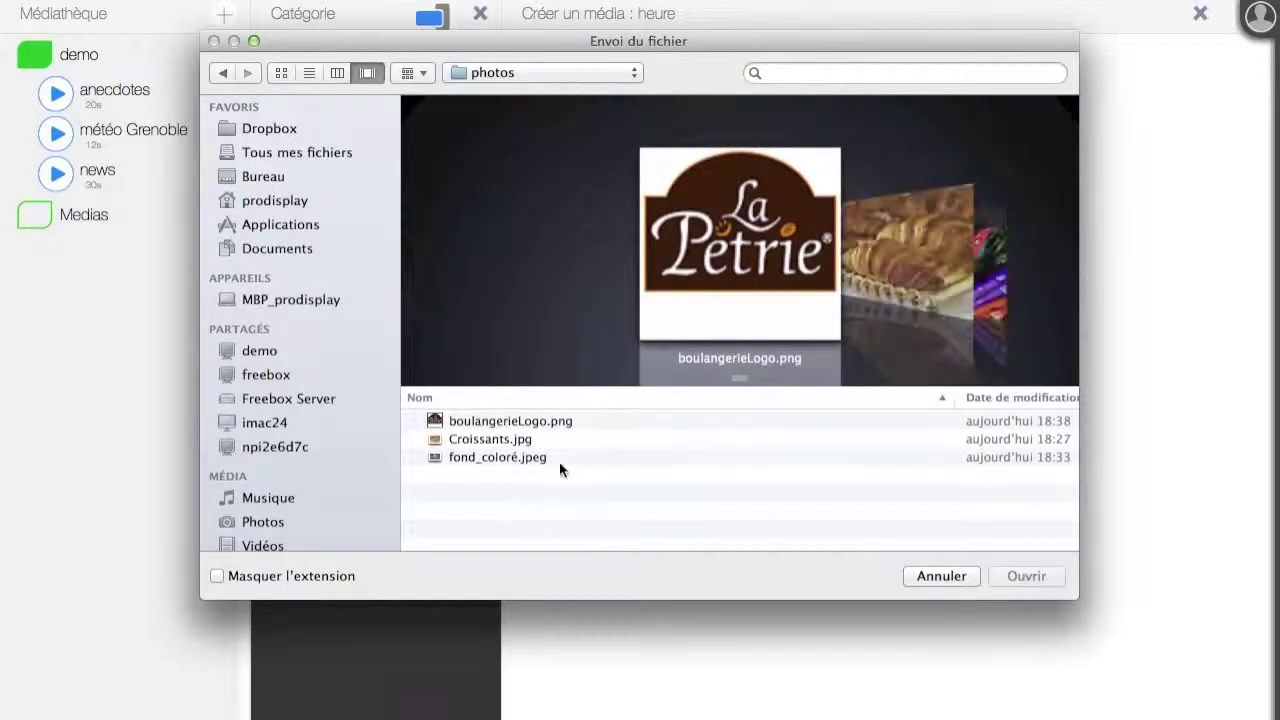
click(524, 460)
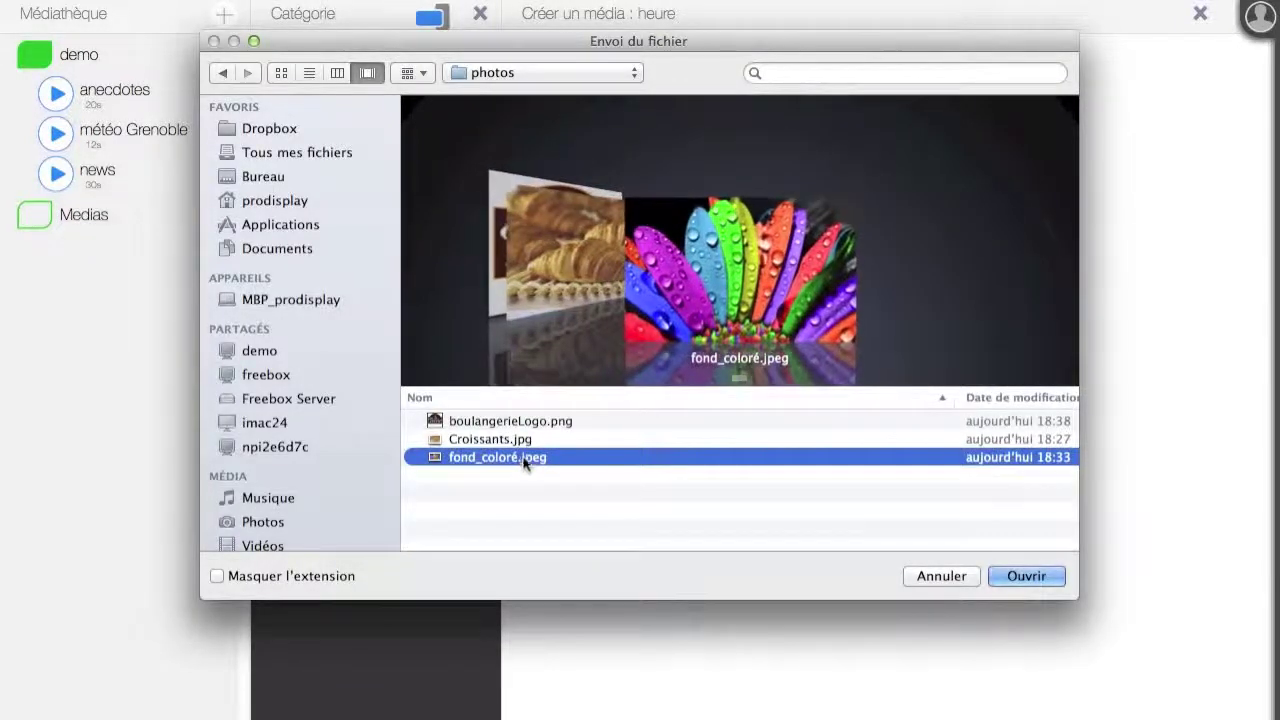
key(Return)
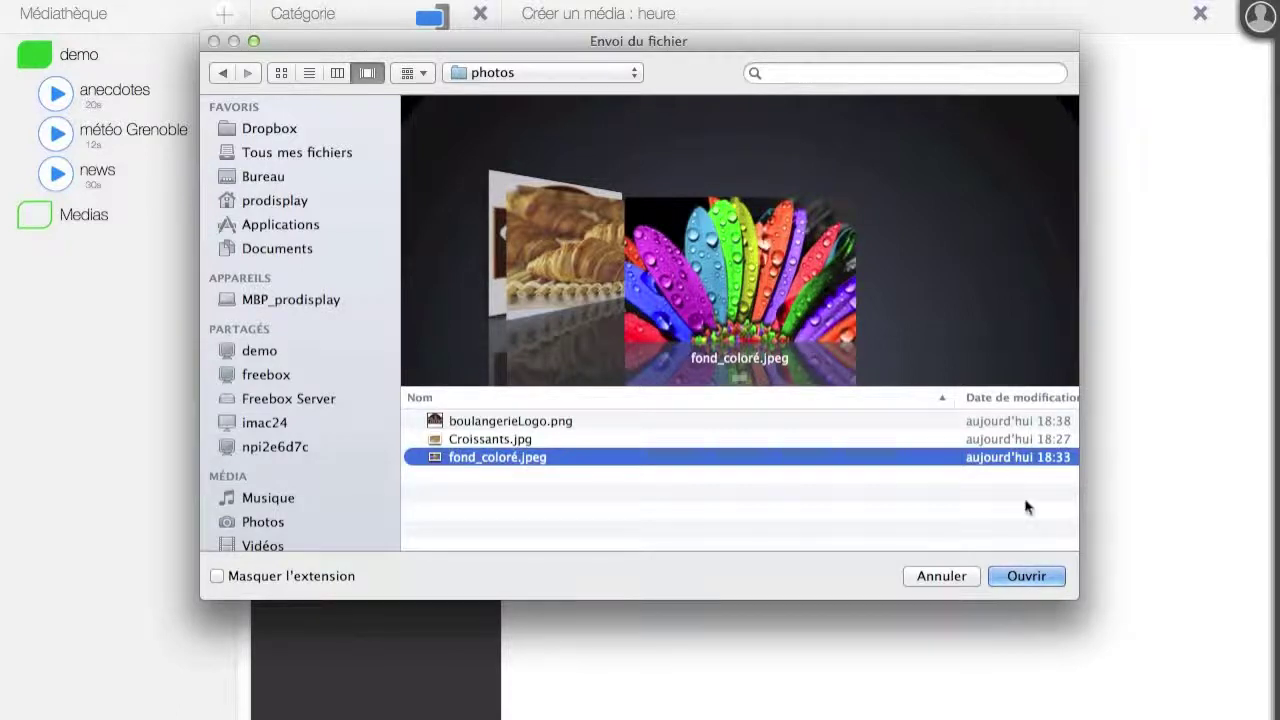
click(1028, 578)
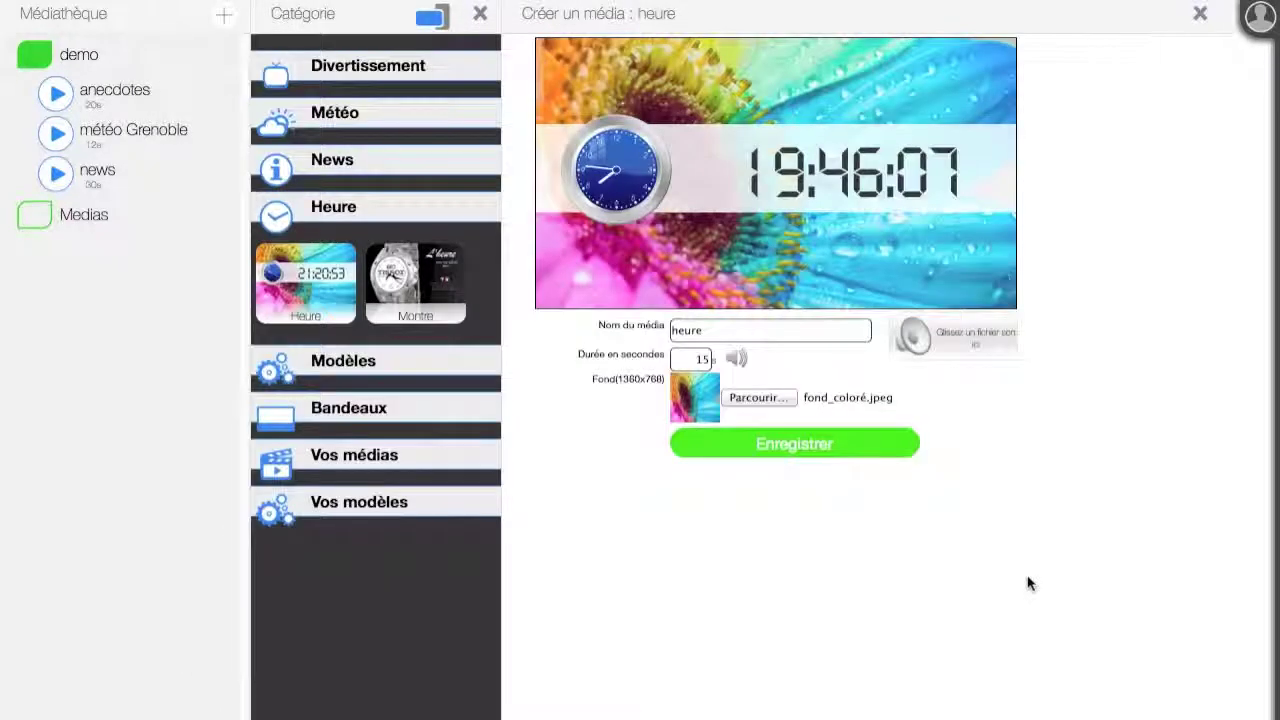
Save the heure media, preview it from the demo folder and close the preview
click(780, 443)
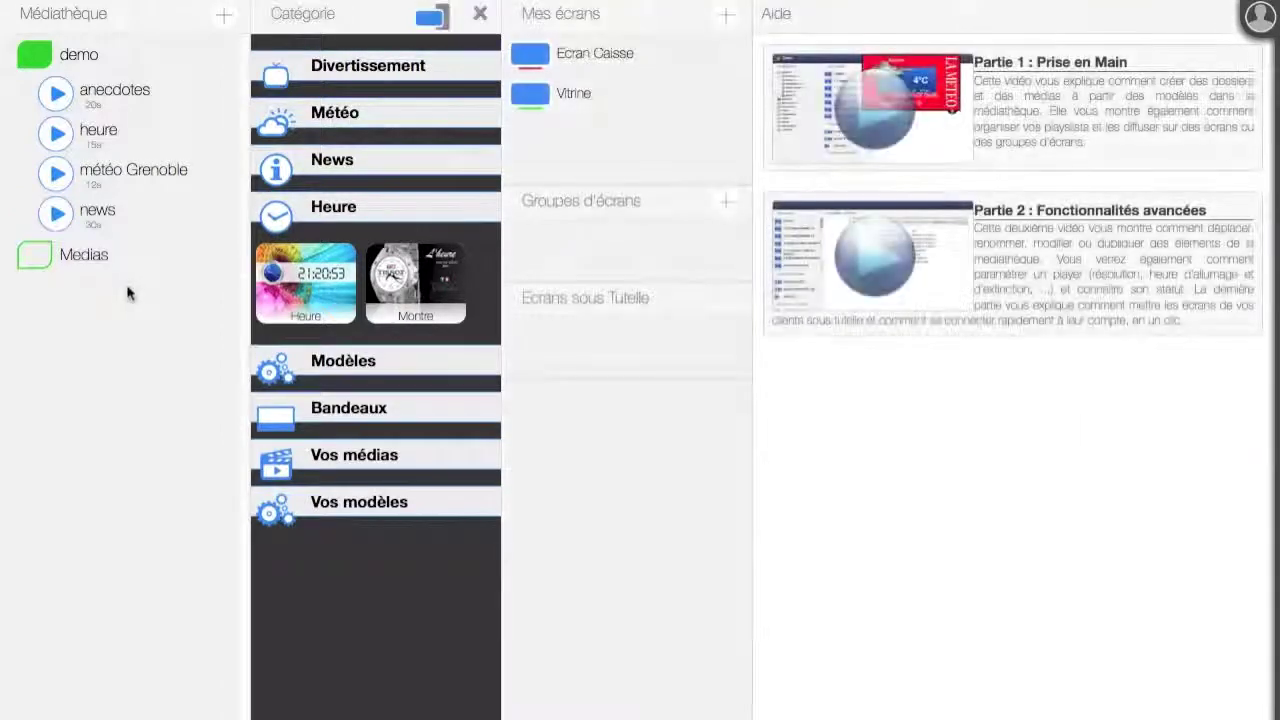
click(57, 133)
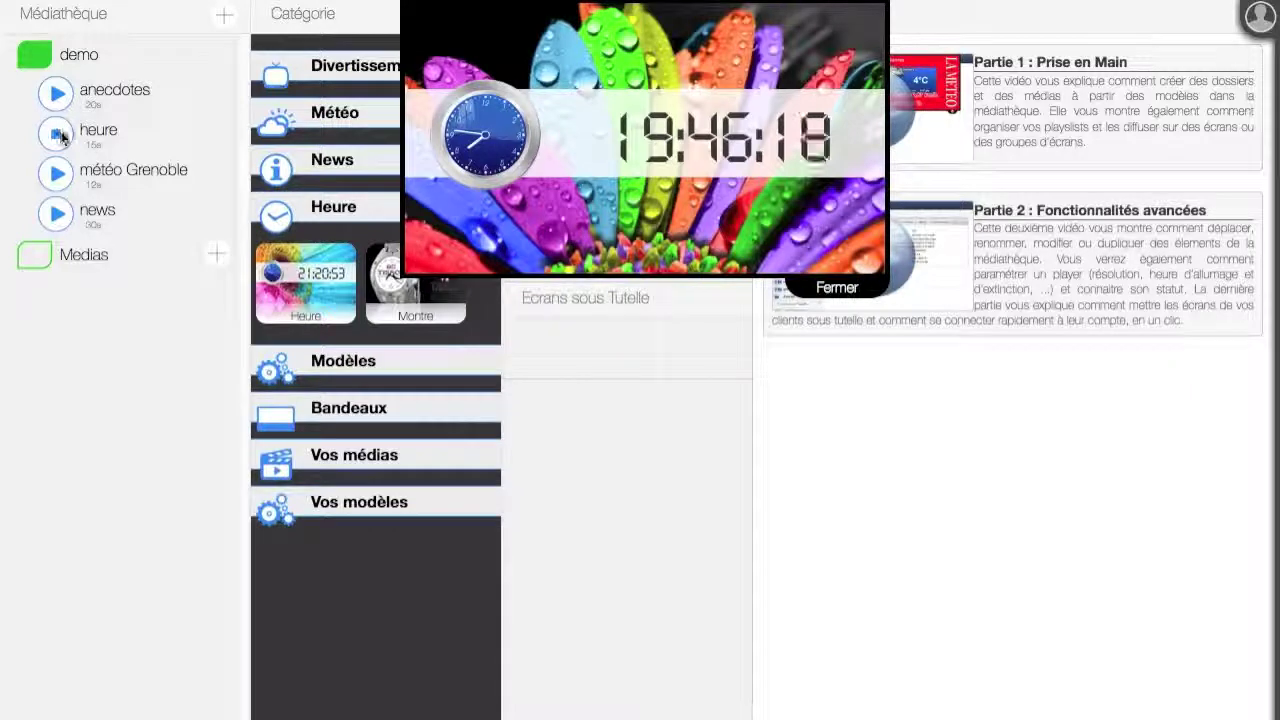
click(833, 289)
Start a media from the Alimentation template in the Modèles category and name it promo croissants
click(310, 360)
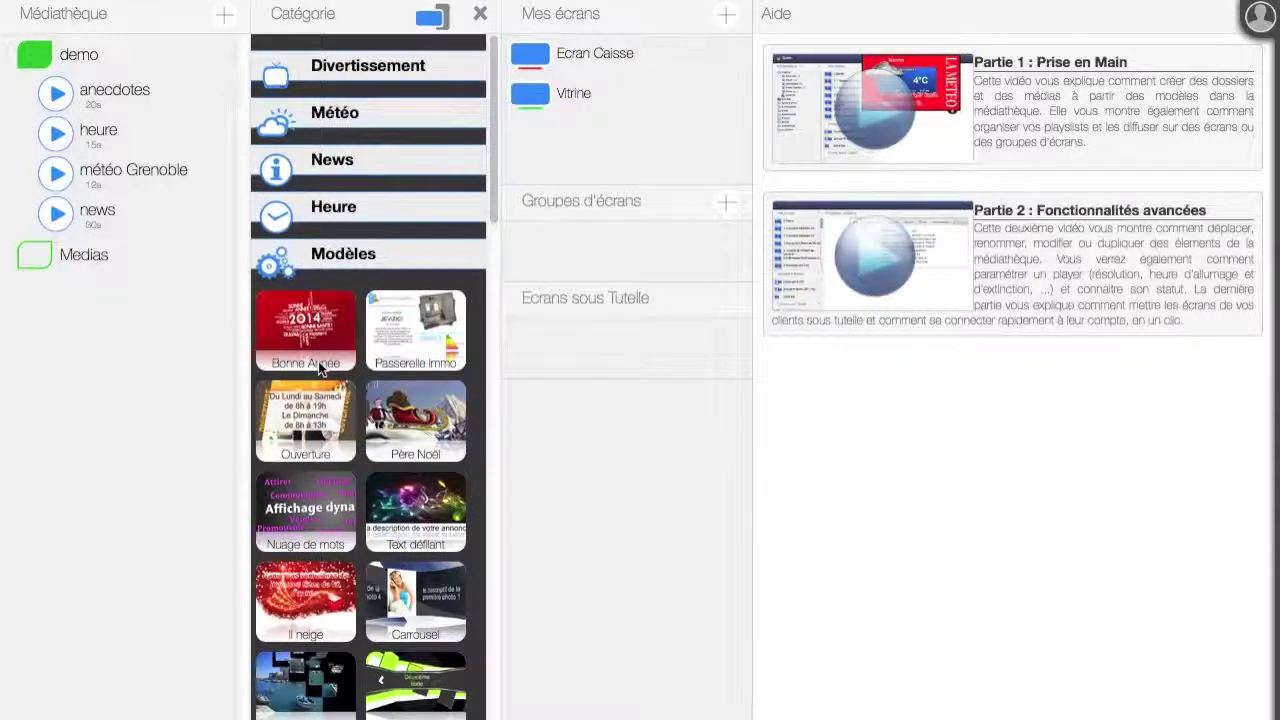
drag(497, 195, 499, 296)
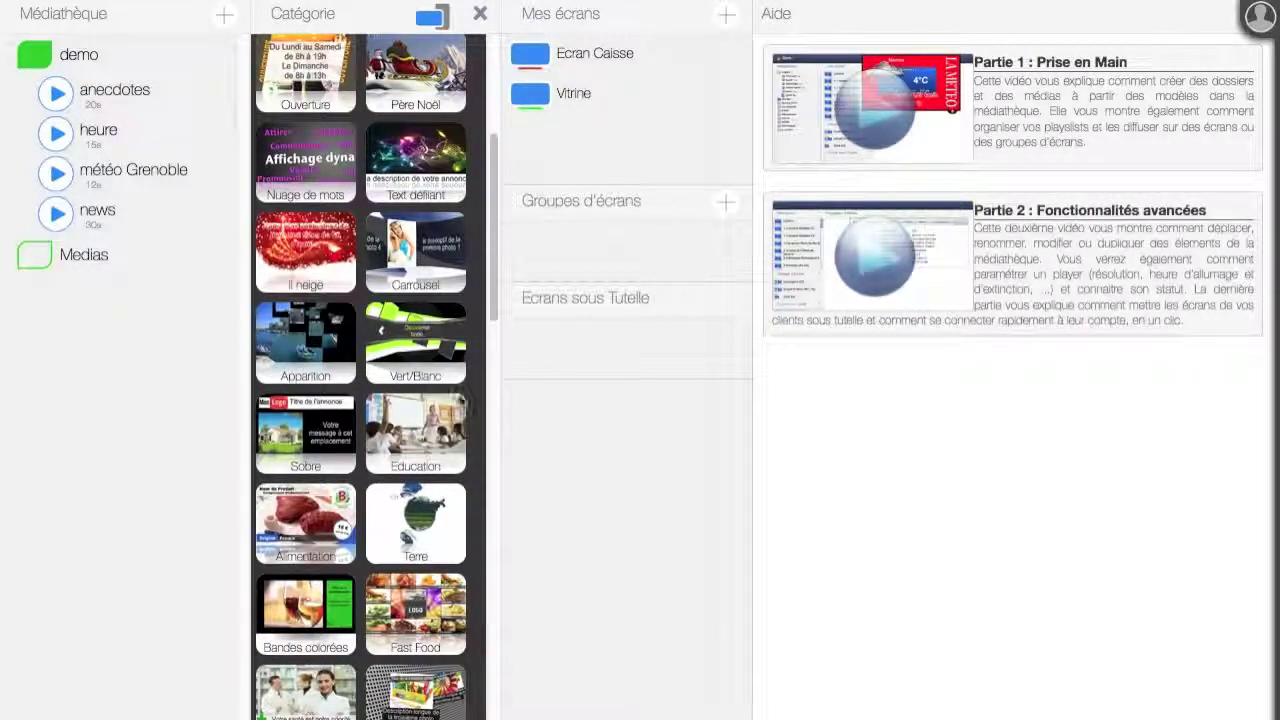
click(324, 519)
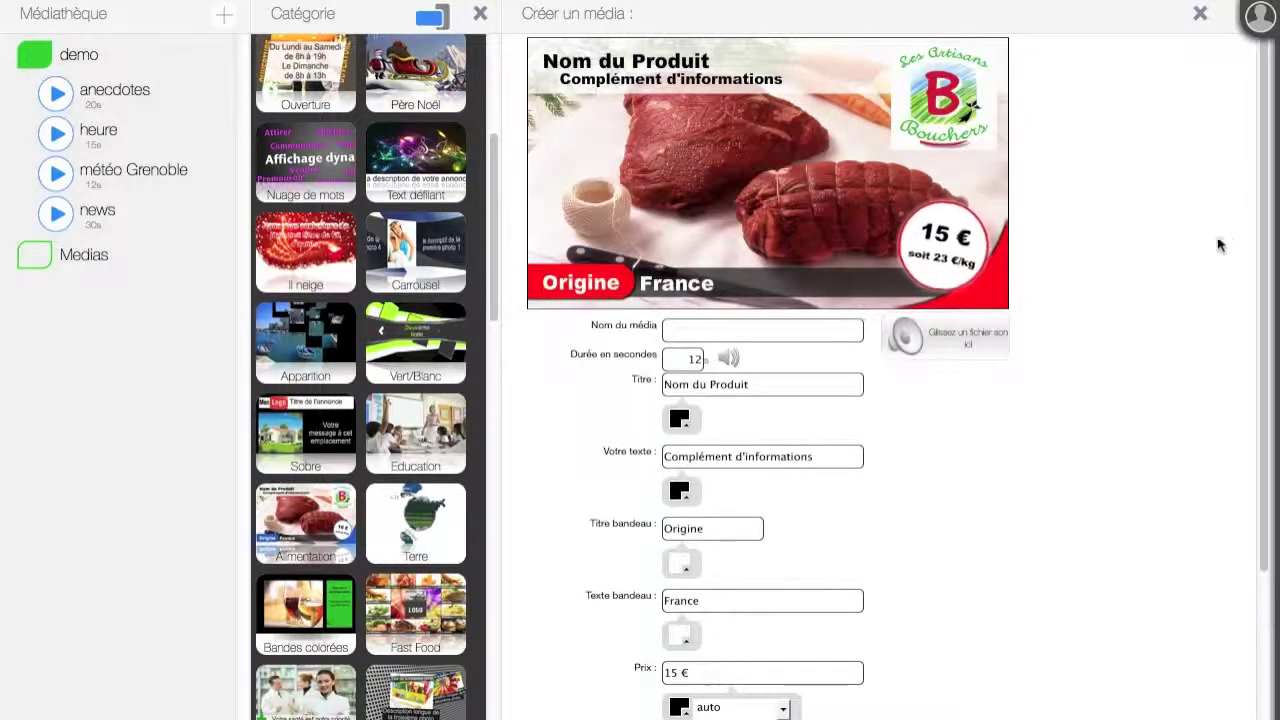
click(754, 328)
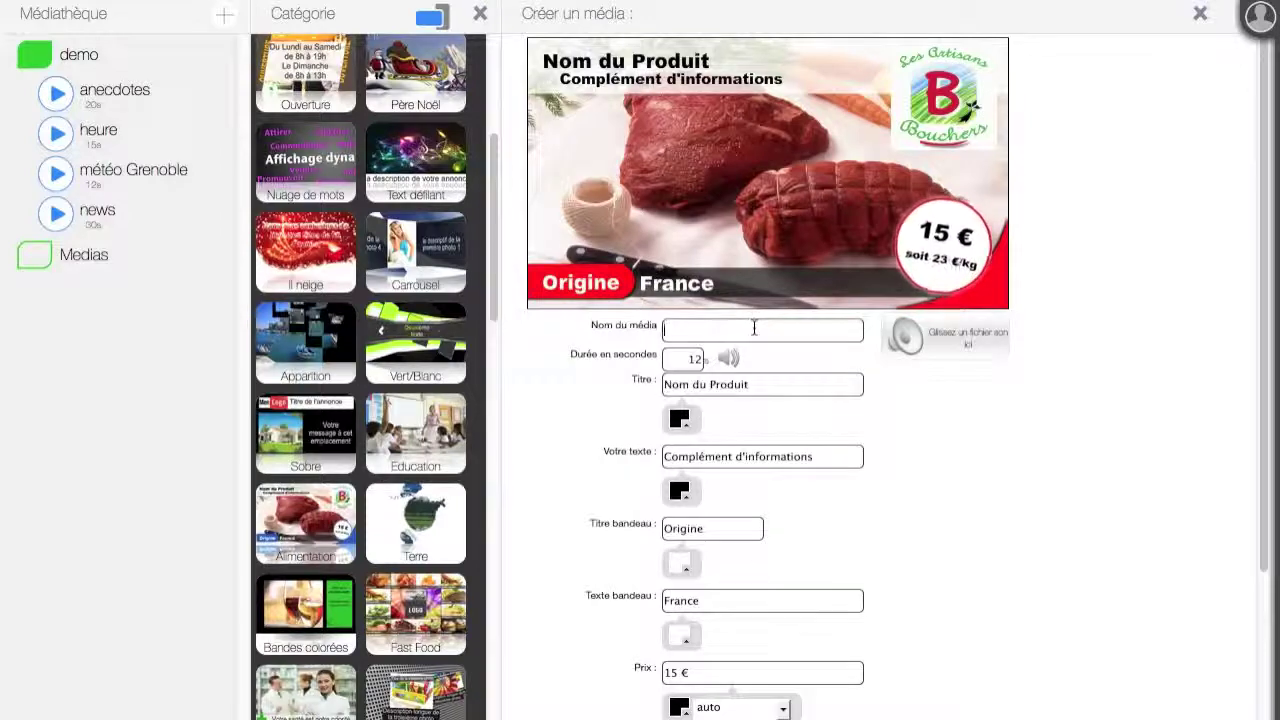
text(promo croissants)
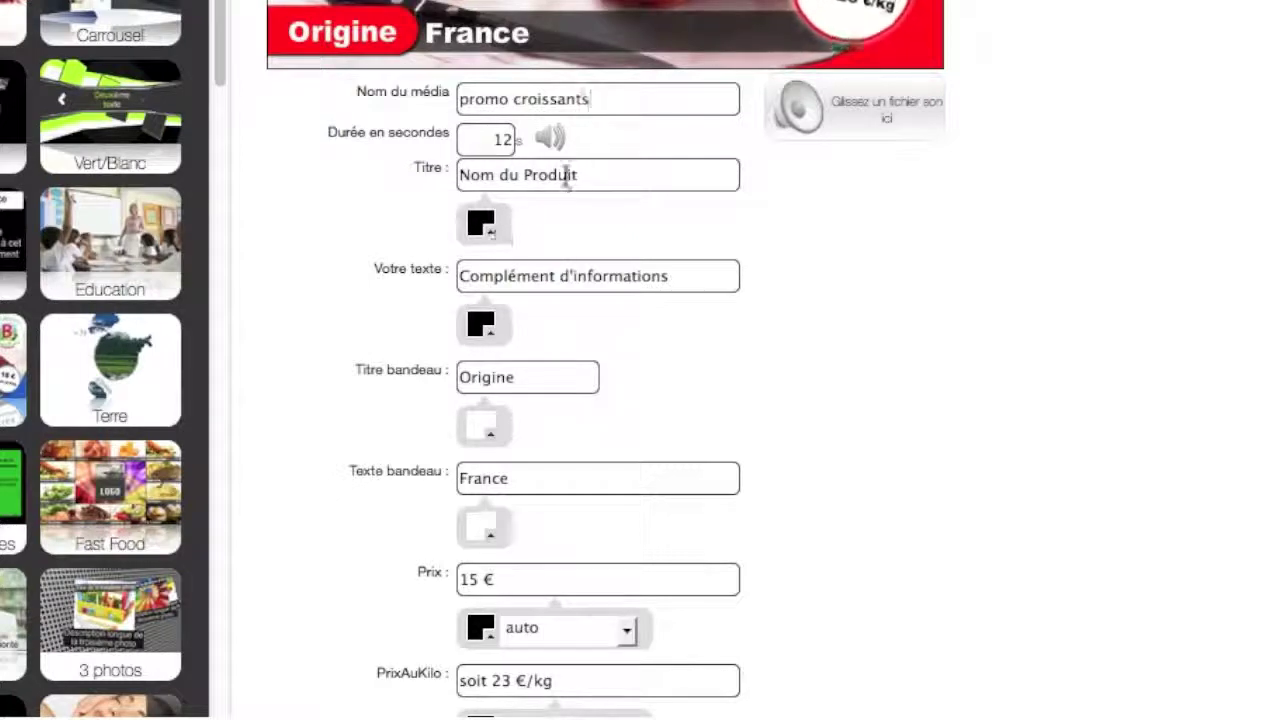
Replace the product title with Croissants and the additional text with Pur Beurre
drag(588, 178, 434, 177)
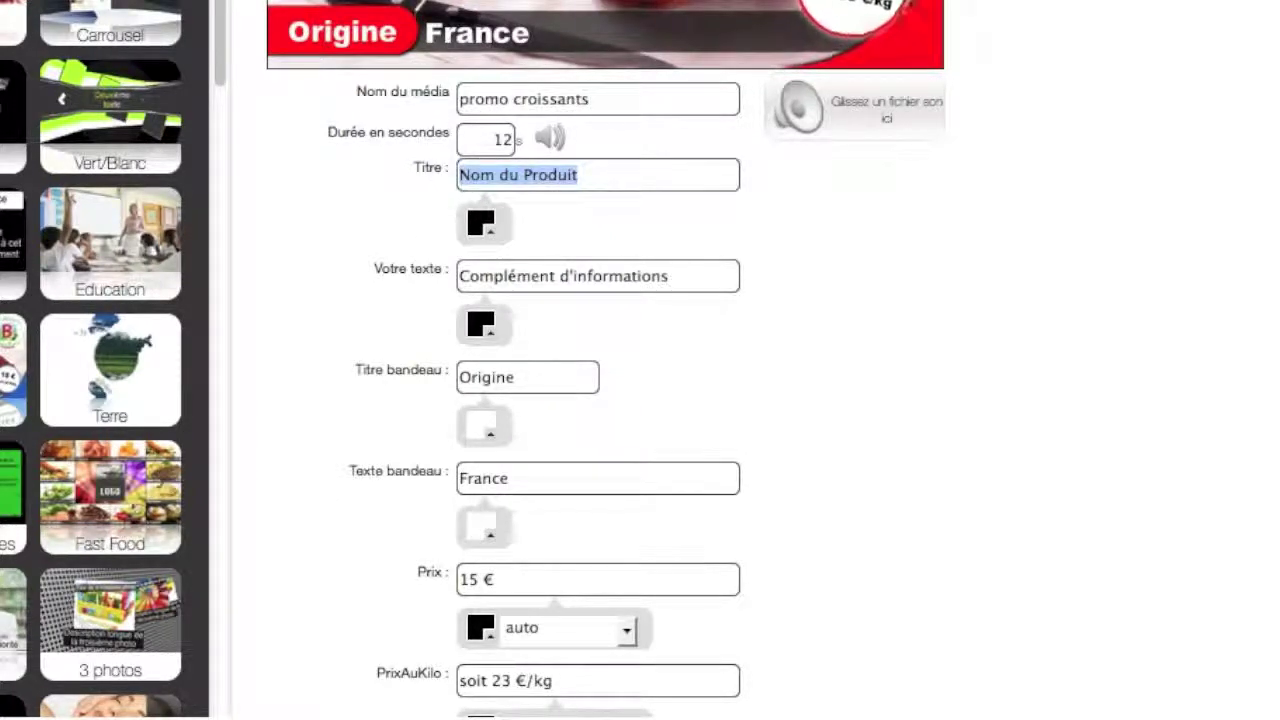
text(Croissants)
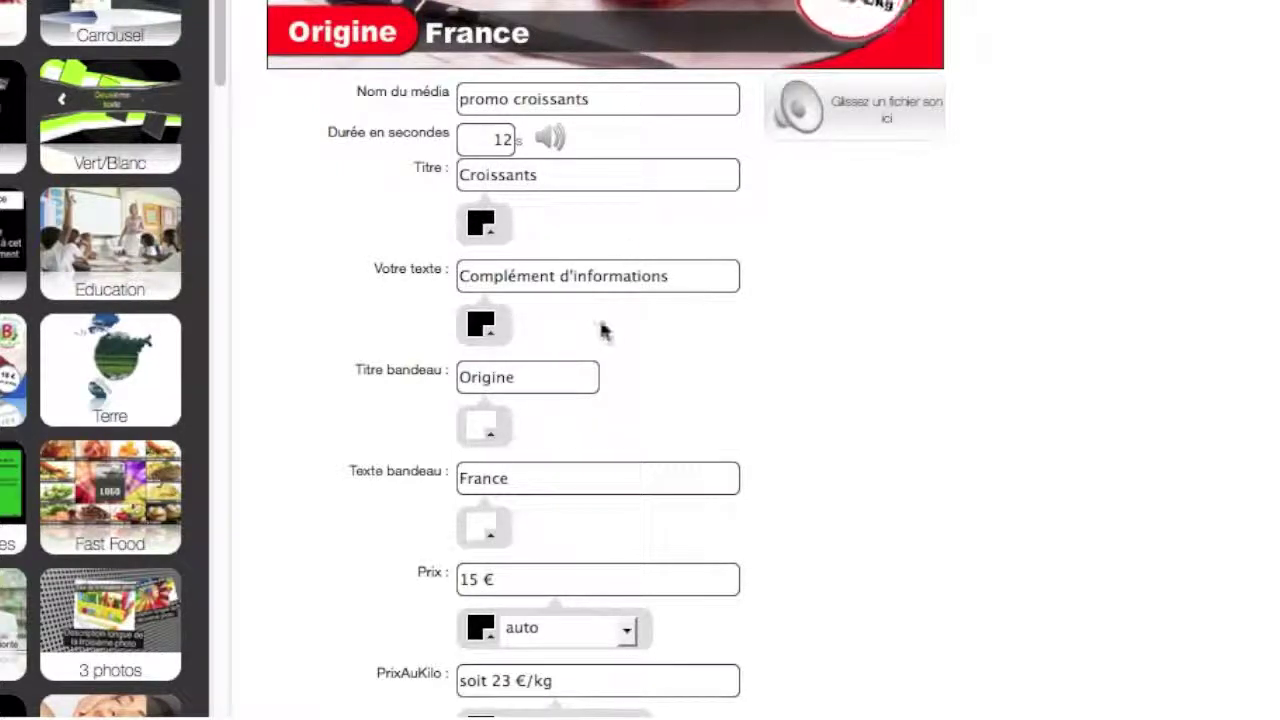
triple_click(569, 276)
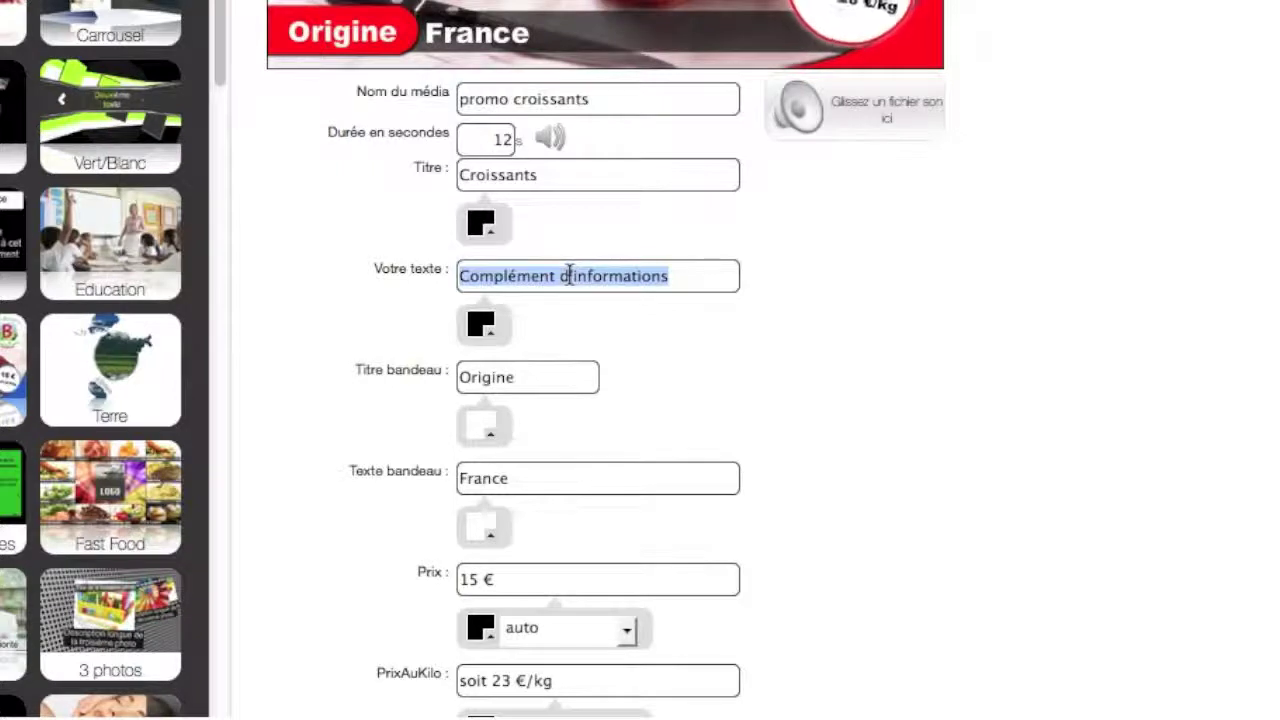
text(Pur Beurre)
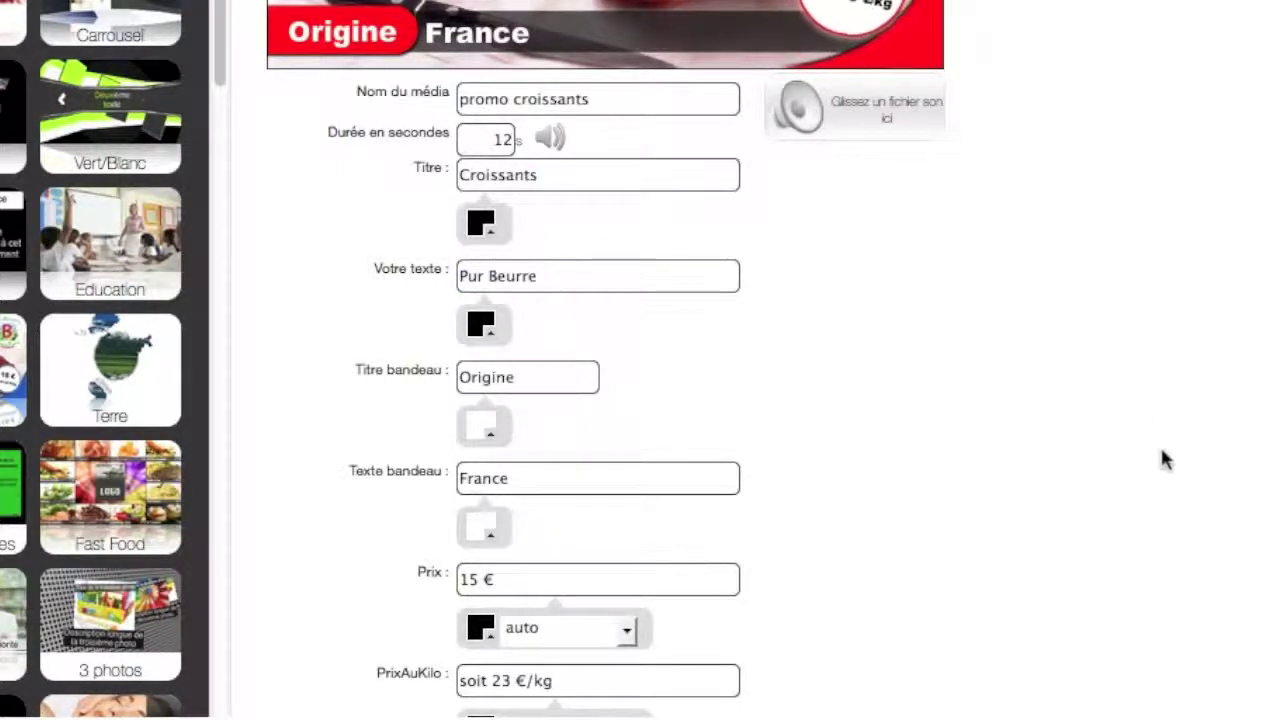
Set the banner title to PROMO and the banner text to "3 achetés = 1 offert"
scroll(926, 409, down, 3)
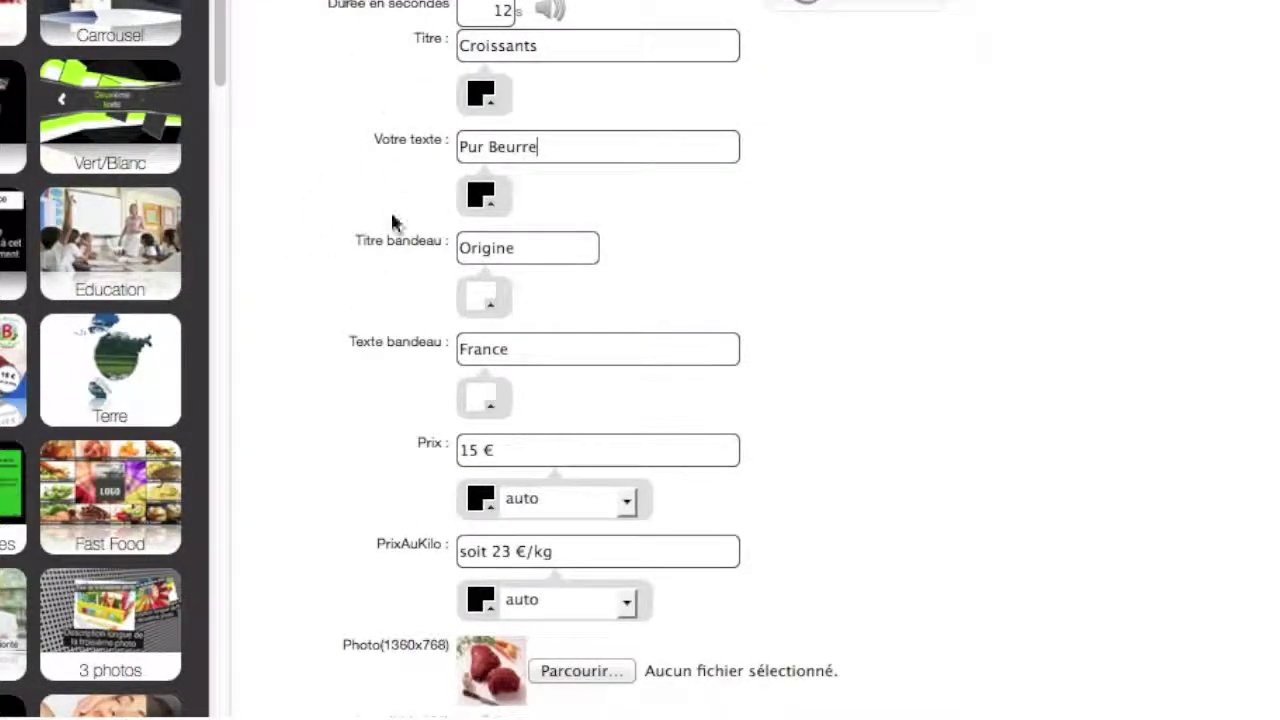
double_click(486, 256)
text(PROMO)
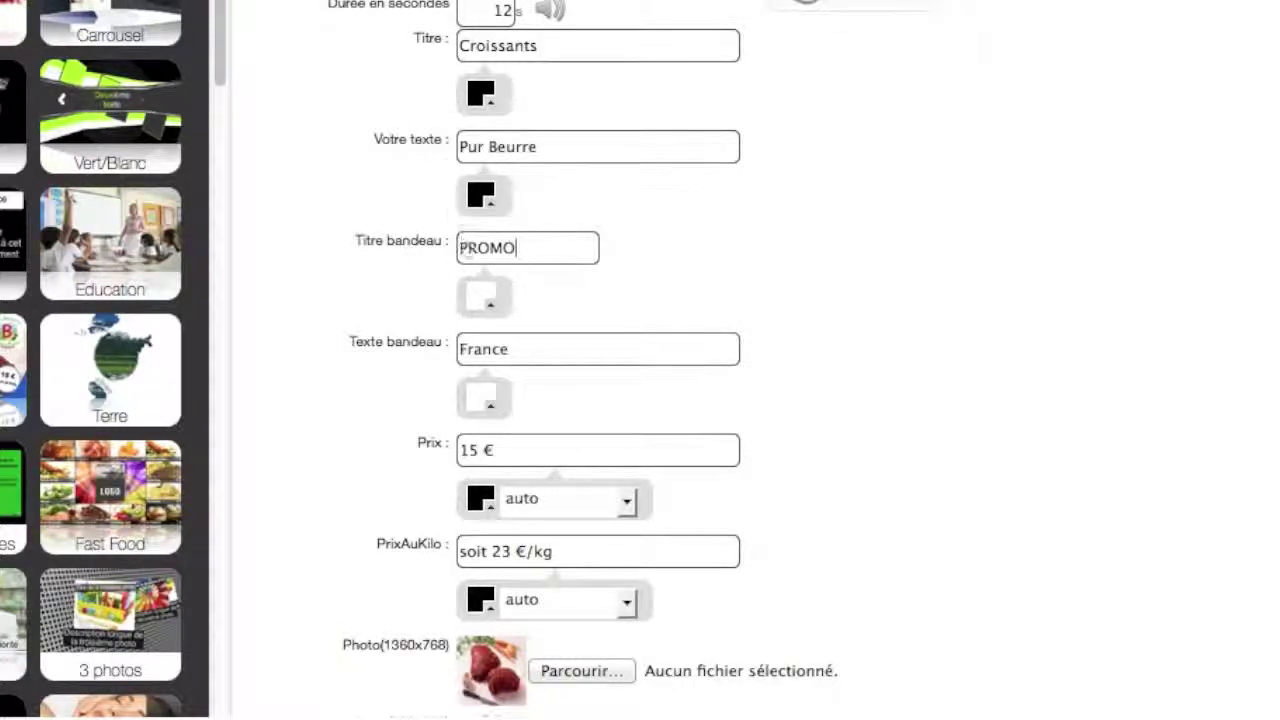
double_click(486, 348)
text(1 )
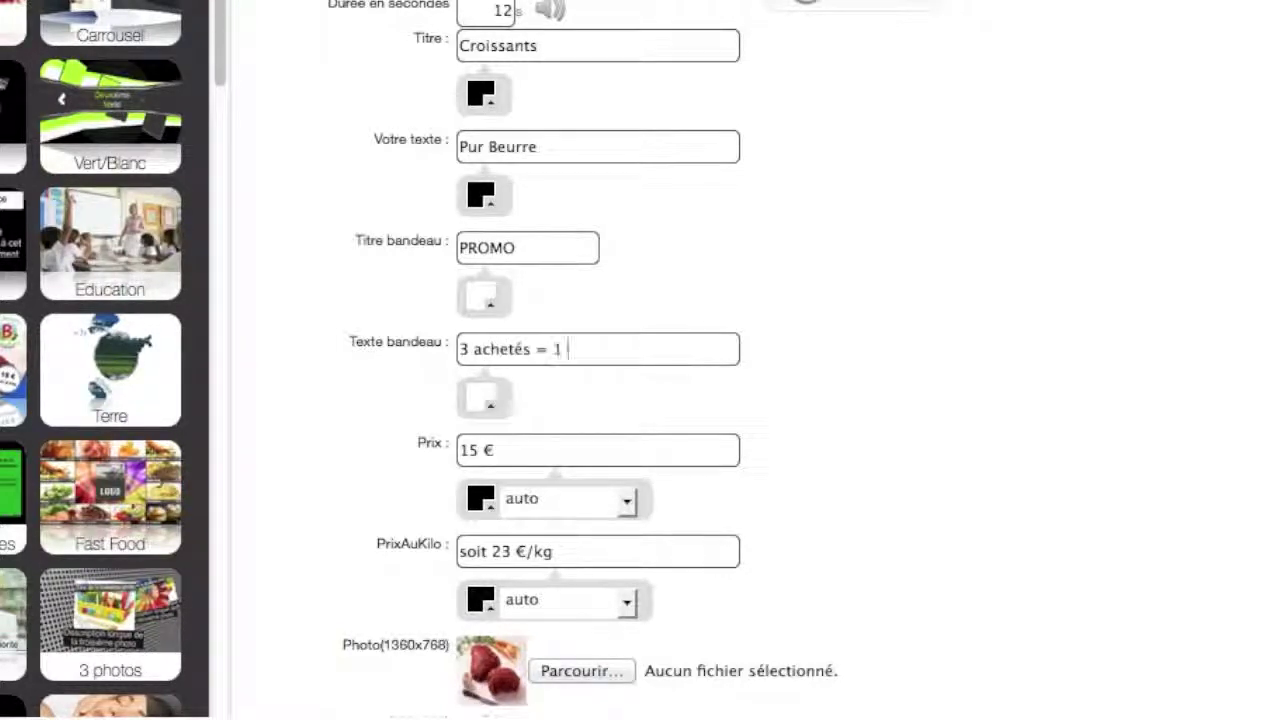
text(offert)
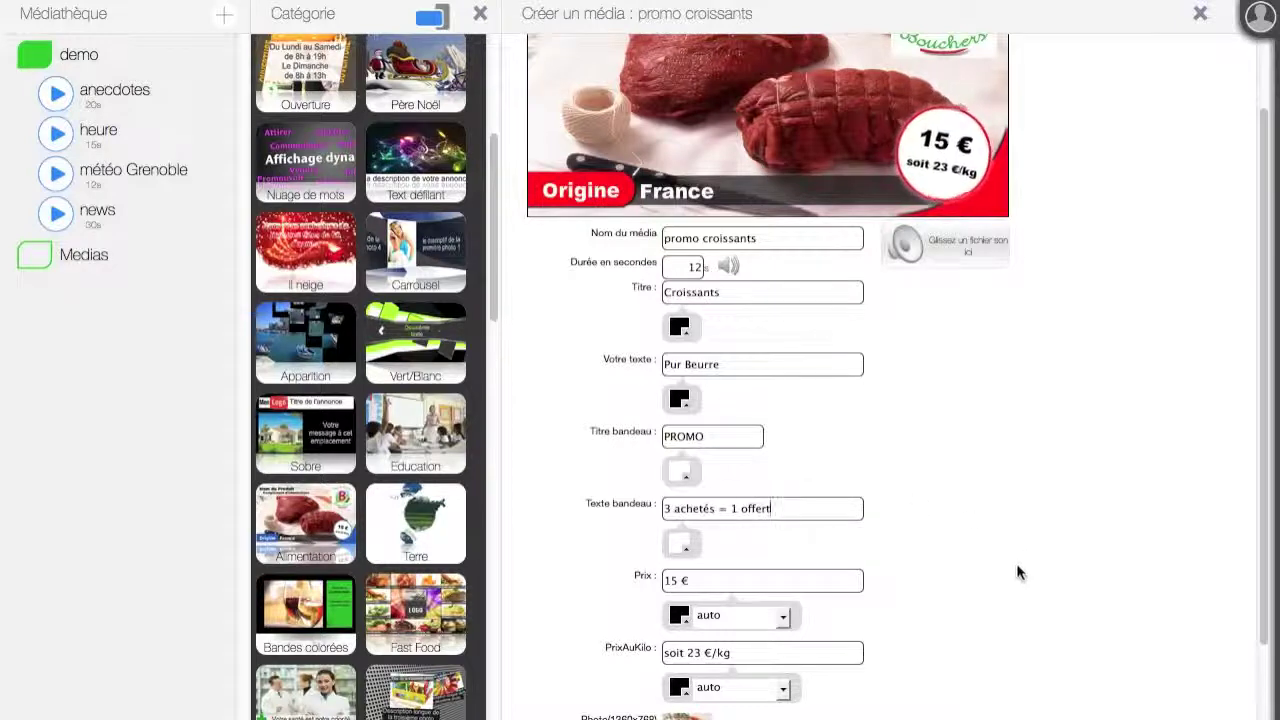
Set the price to 0,95 € and replace the price-per-kilo text with "l'unité"
drag(694, 580, 661, 580)
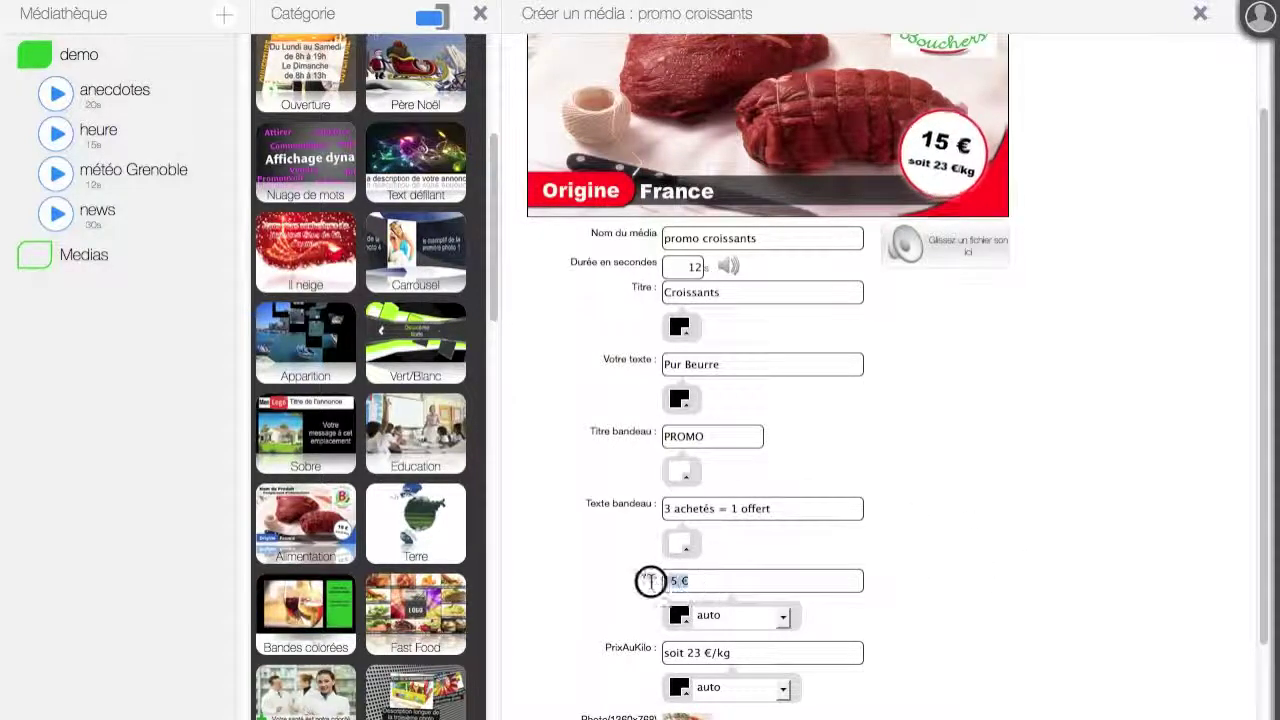
text(0,95)
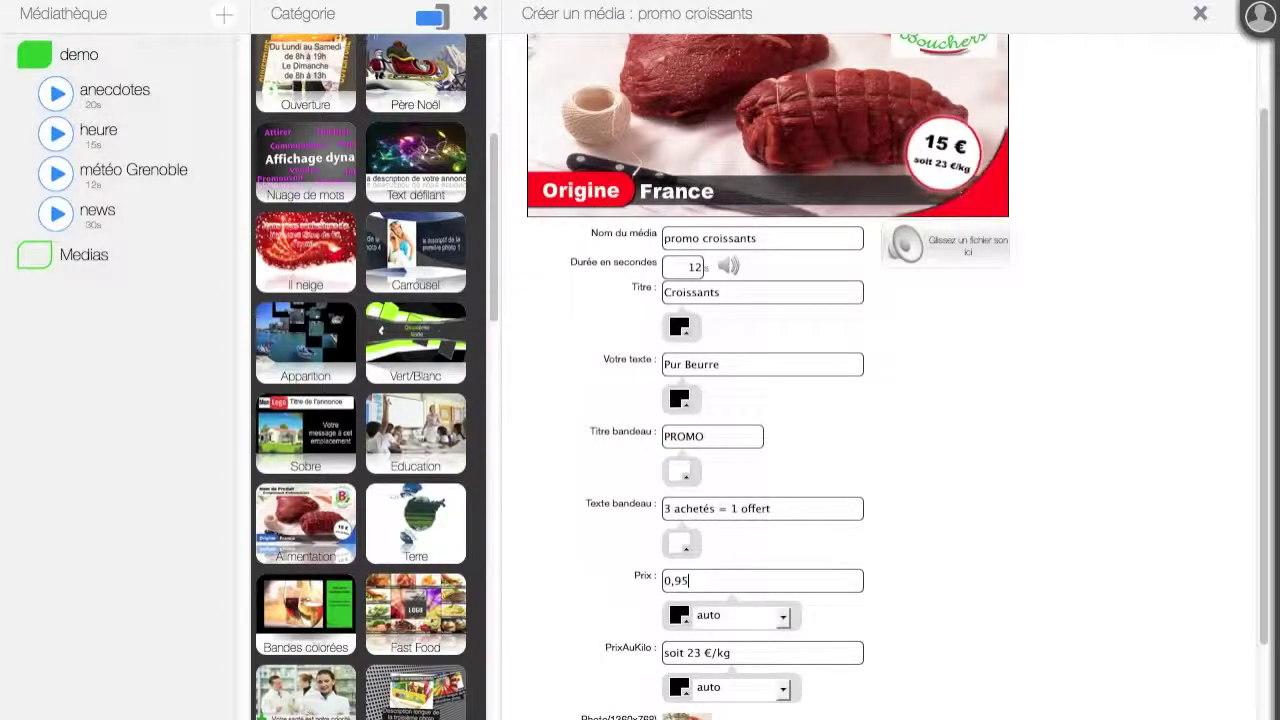
text( €)
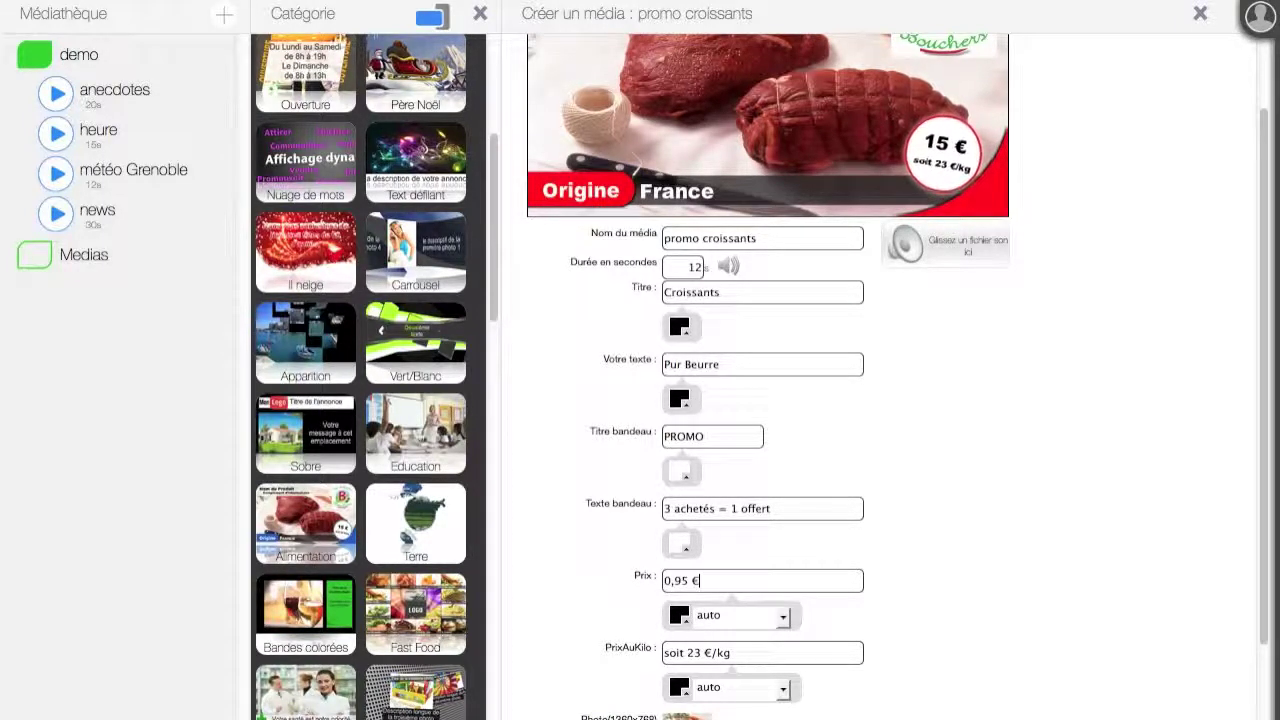
scroll(951, 530, down, 2)
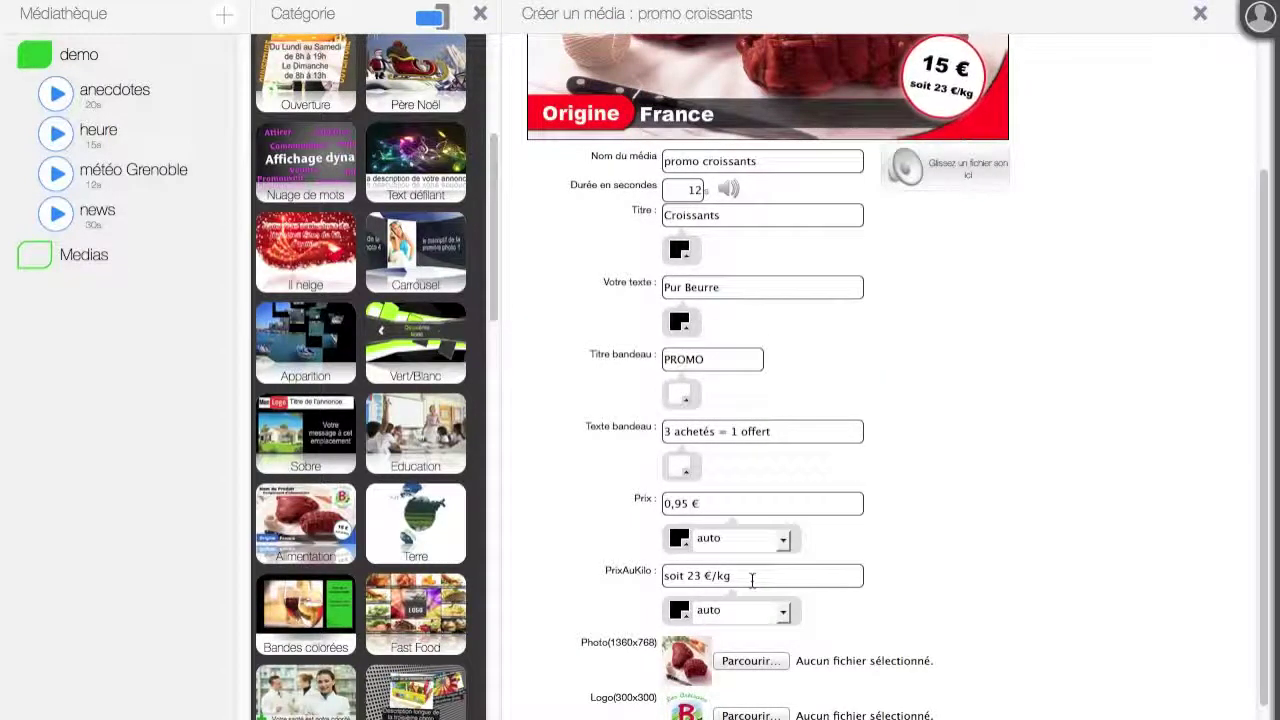
drag(752, 580, 611, 574)
key(BackSpace)
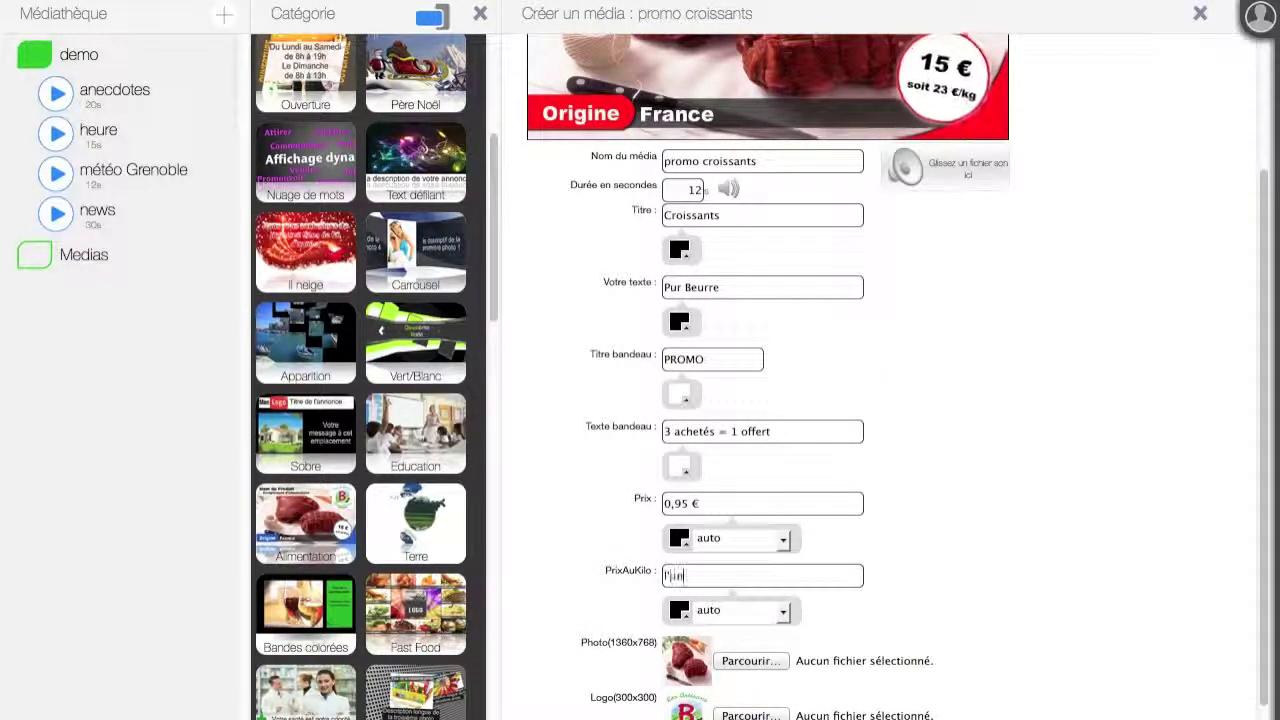
Choose Croissants.jpg as the photo and boulangerieLogo.png as the logo of the promo croissants media
scroll(1069, 598, down, 2)
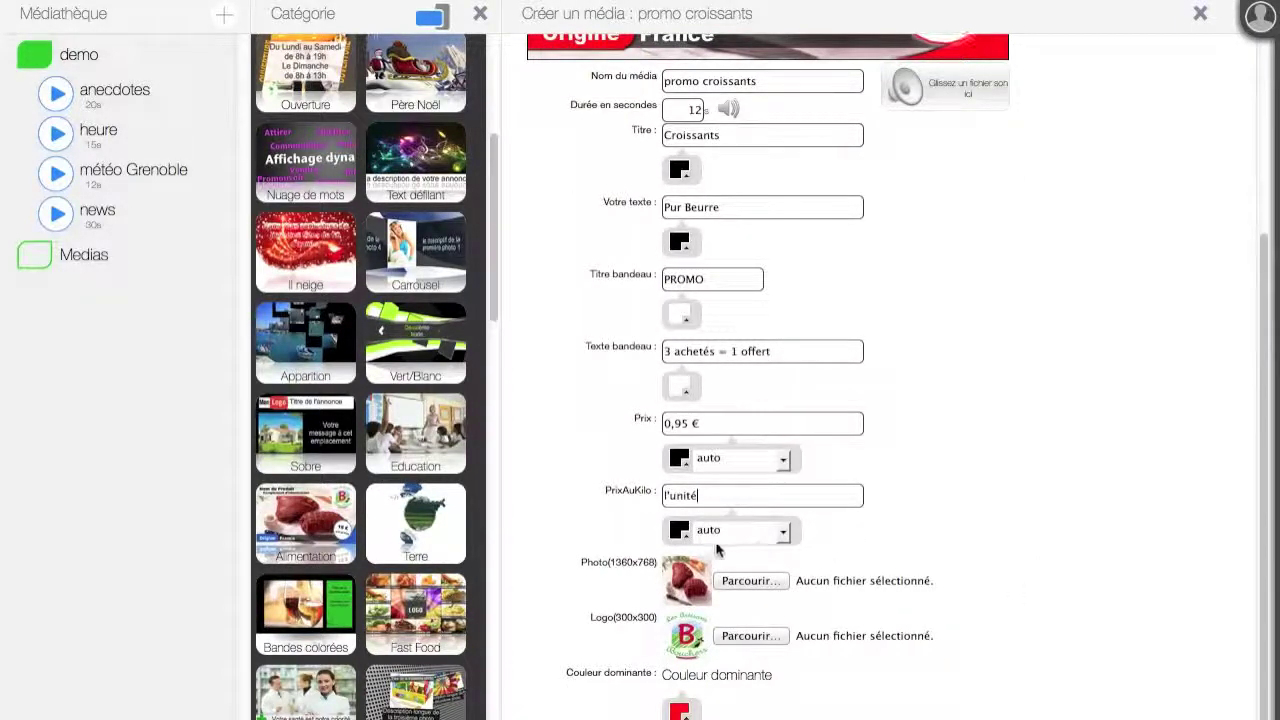
scroll(1008, 525, up, 3)
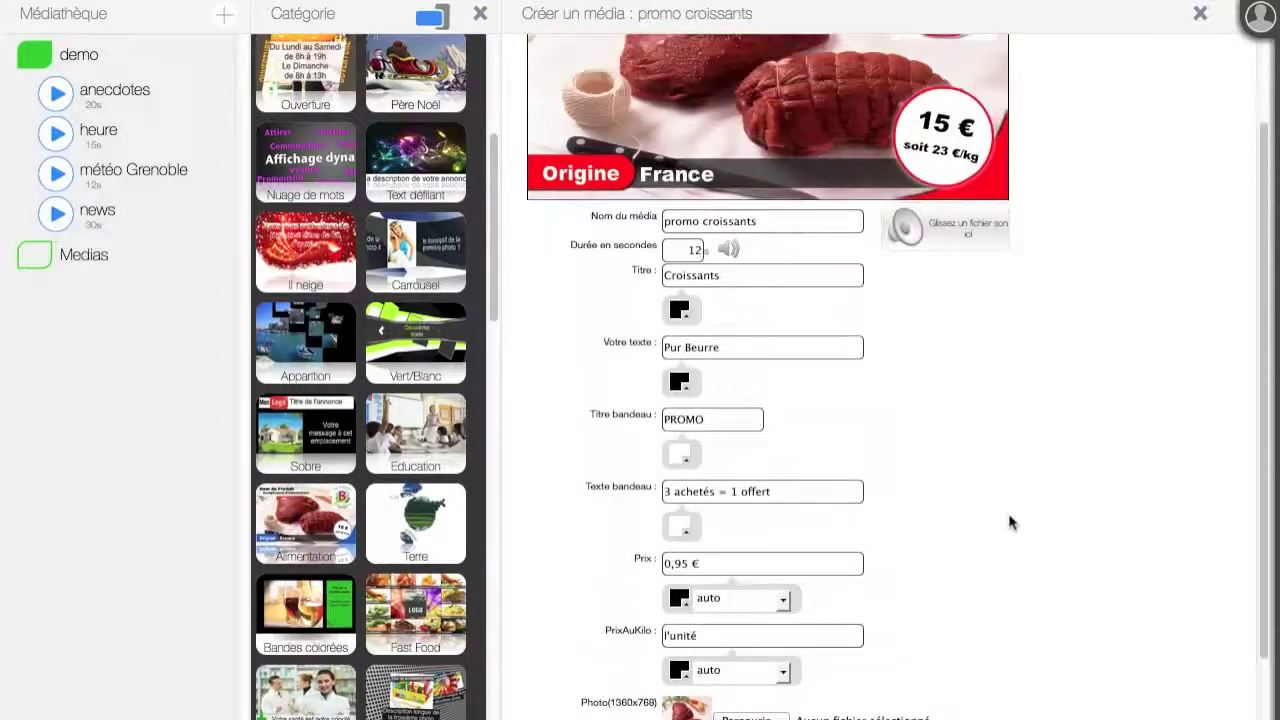
scroll(1008, 522, down, 3)
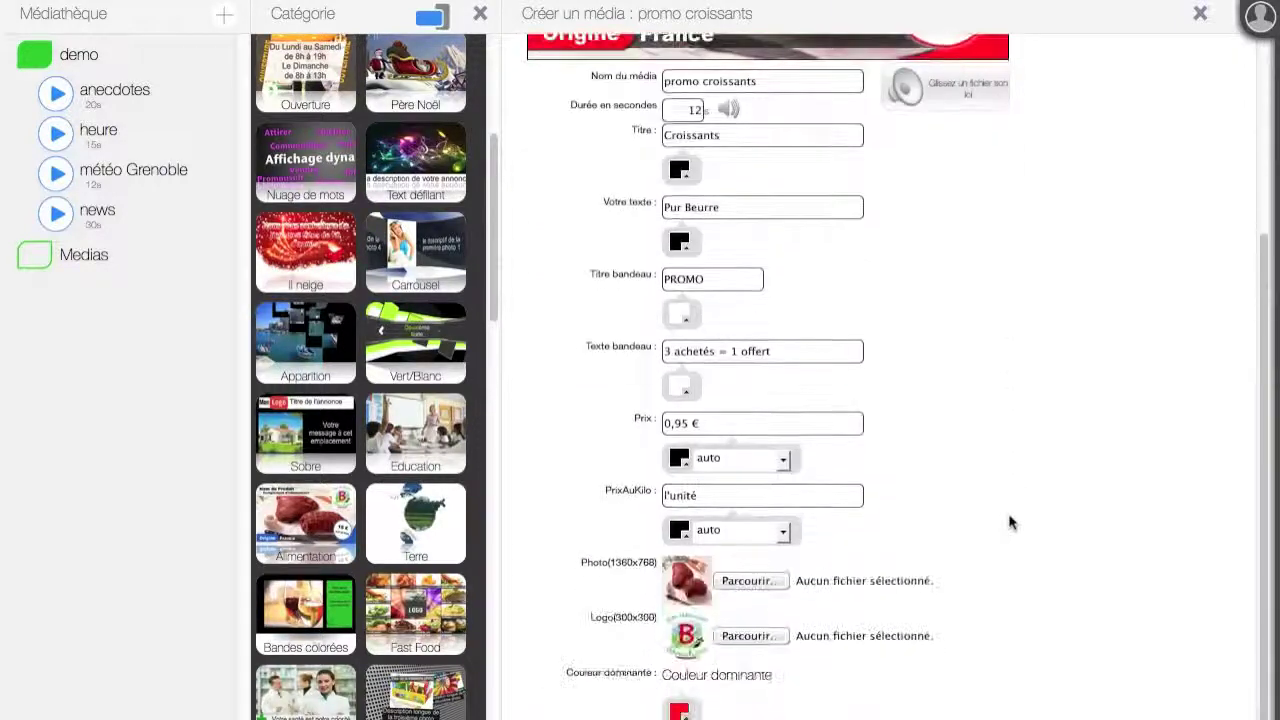
click(752, 581)
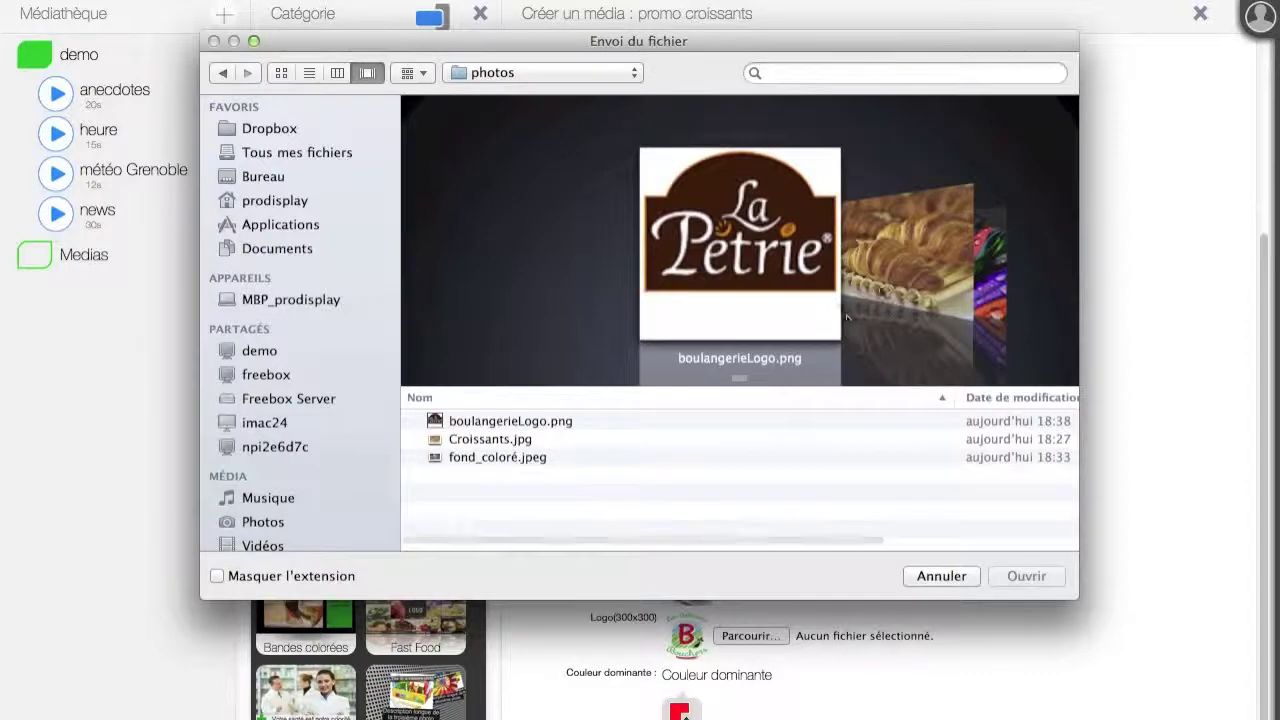
click(884, 285)
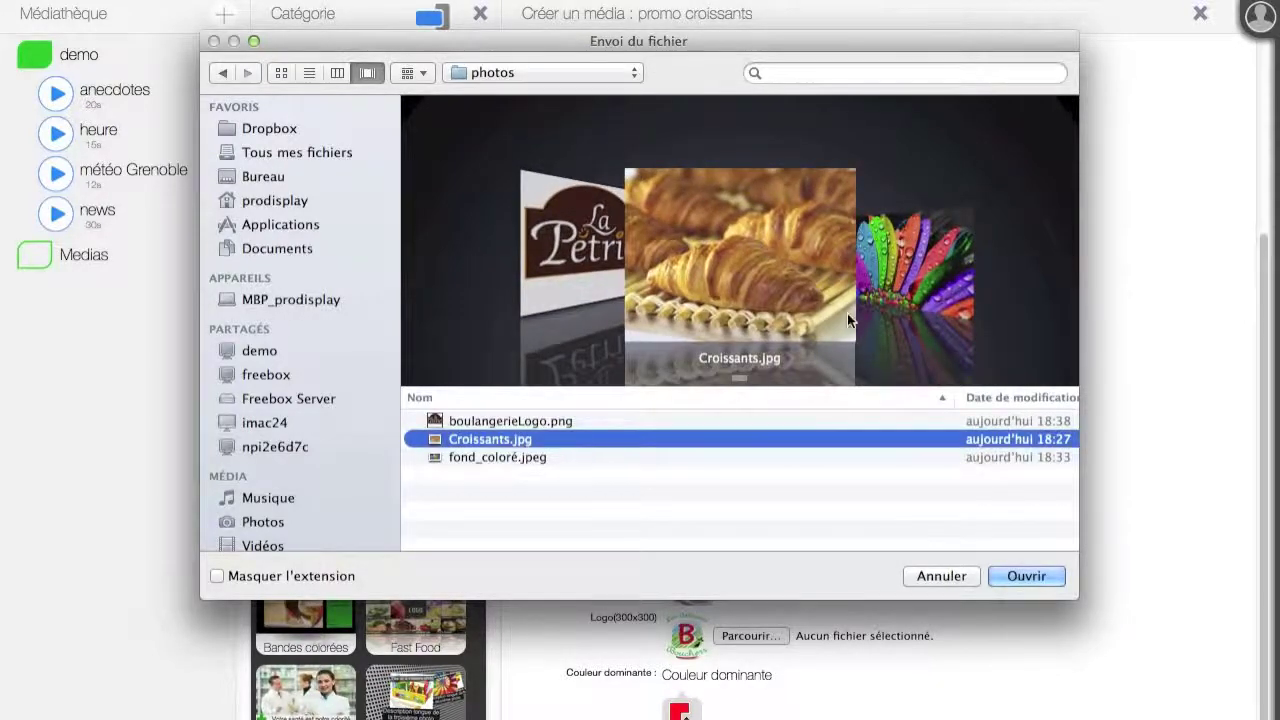
click(1027, 577)
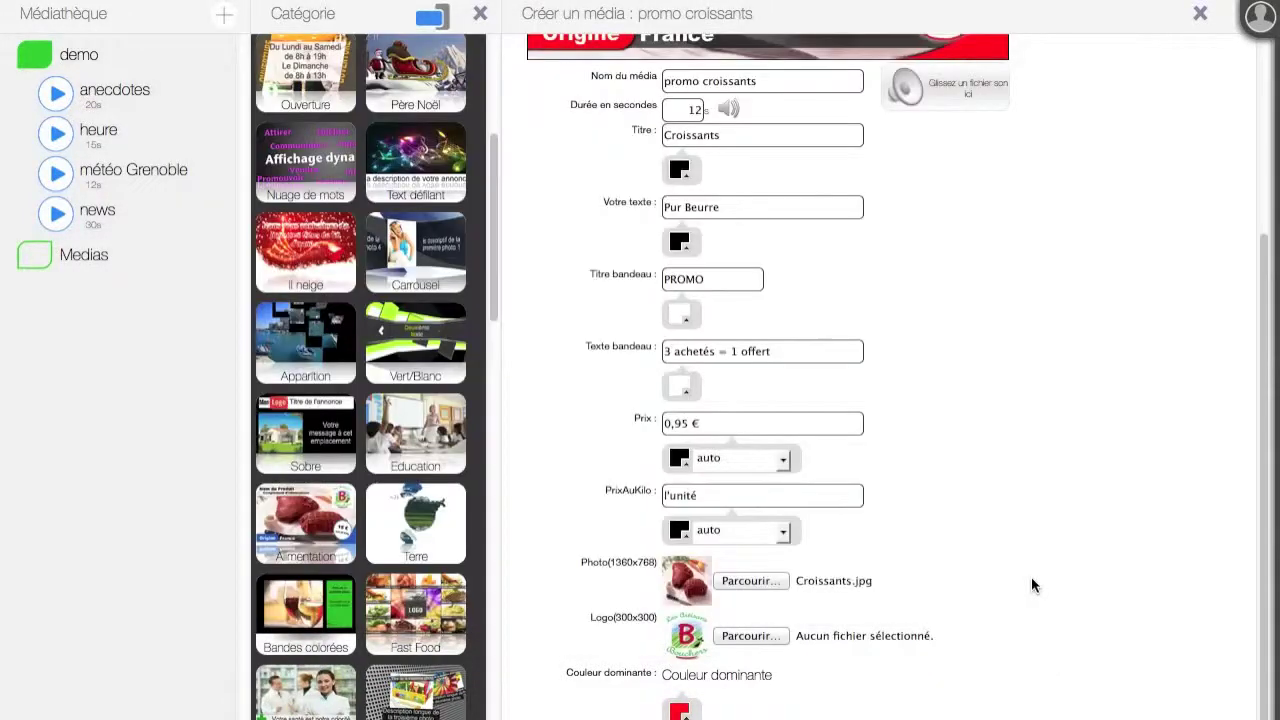
click(759, 641)
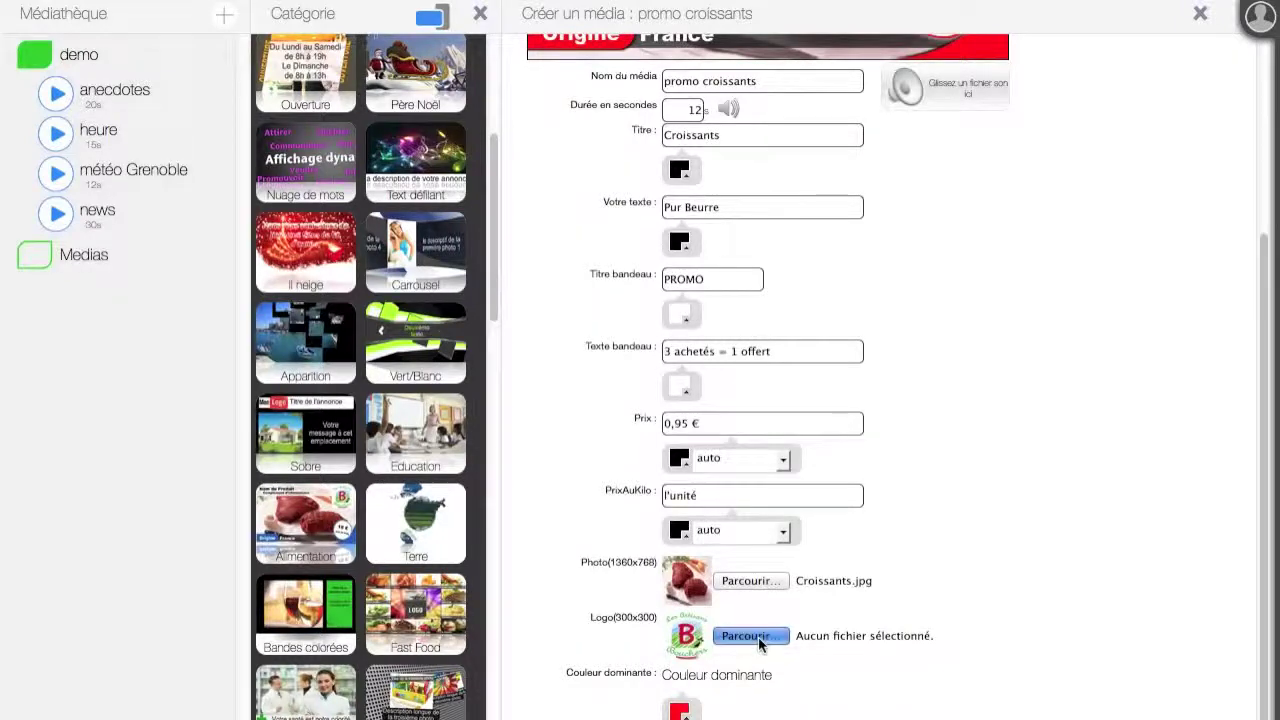
double_click(762, 222)
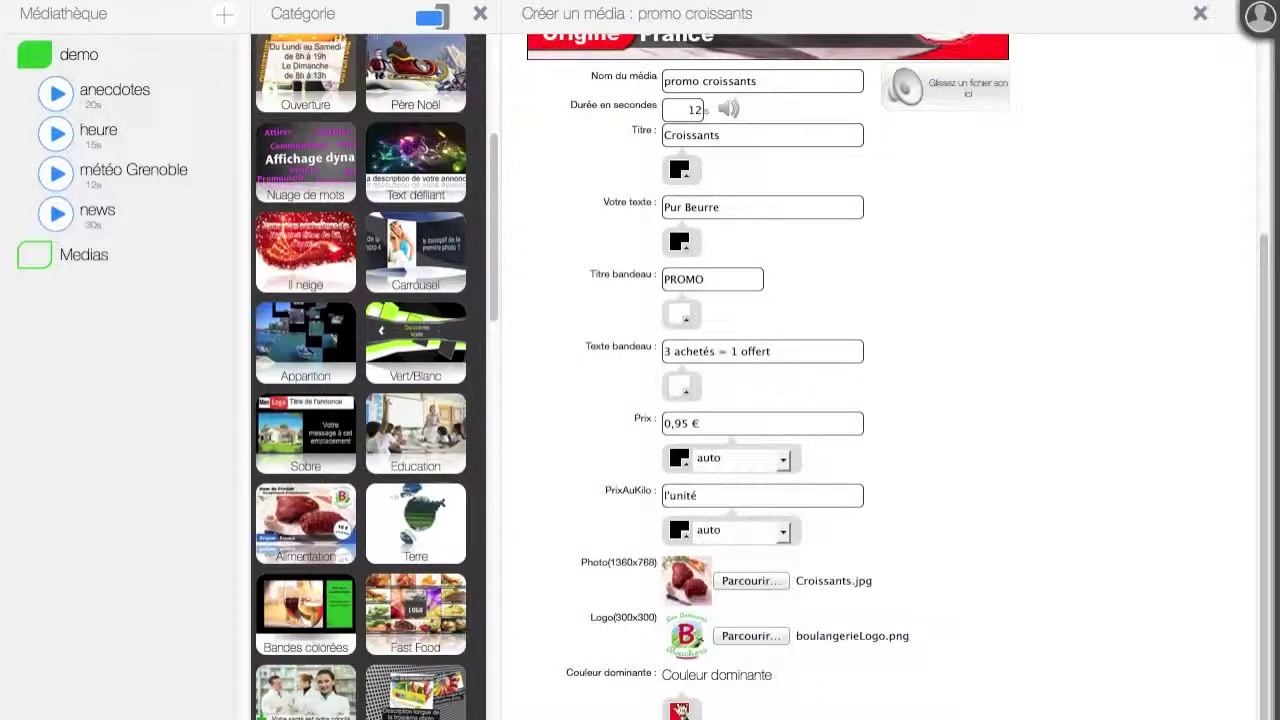
Set the dominant colour of the promo croissants media to dark red 3d0101
scroll(1012, 470, up, 5)
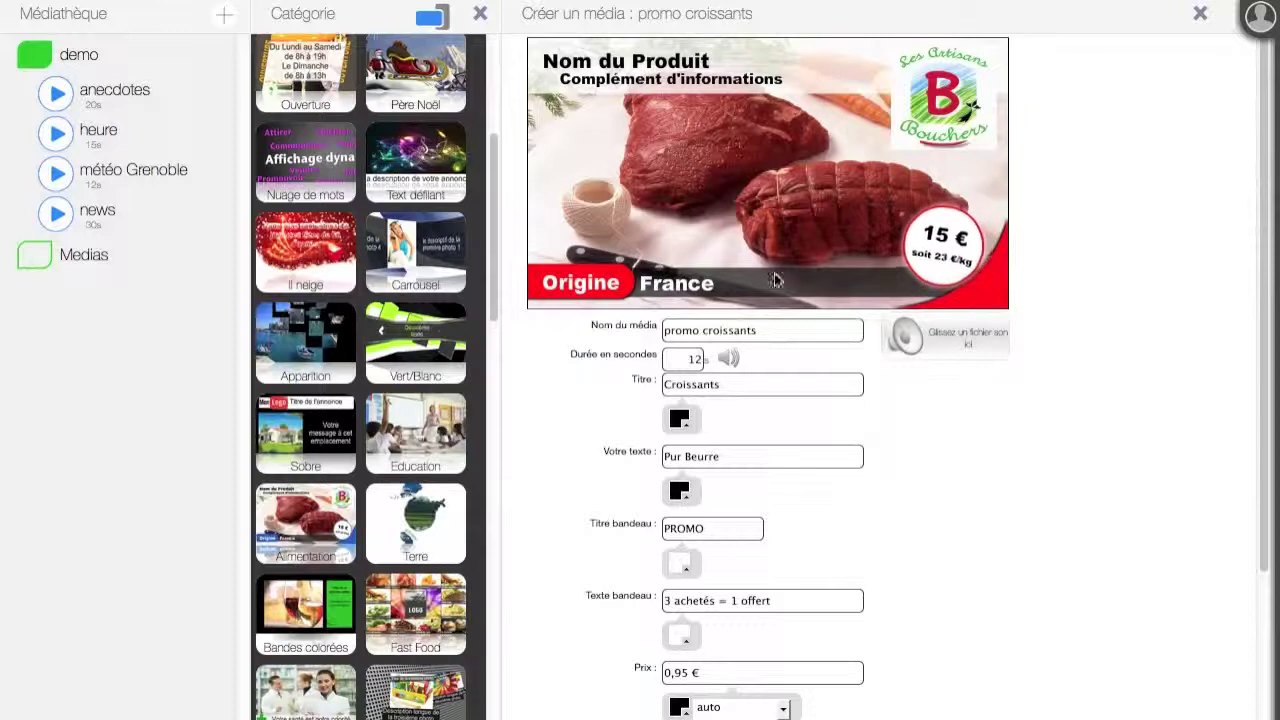
scroll(1051, 486, down, 5)
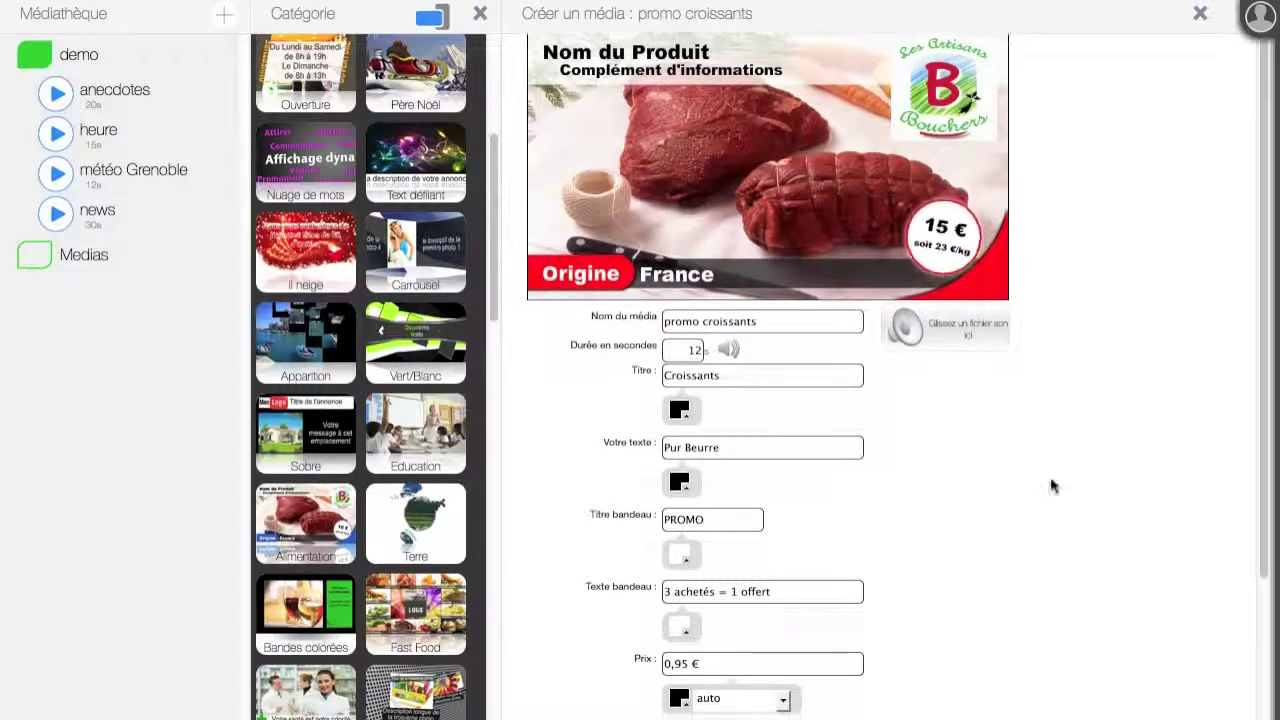
click(688, 710)
mouse_move(696, 210)
mouse_down()
mouse_move(749, 234)
mouse_move(749, 257)
mouse_up()
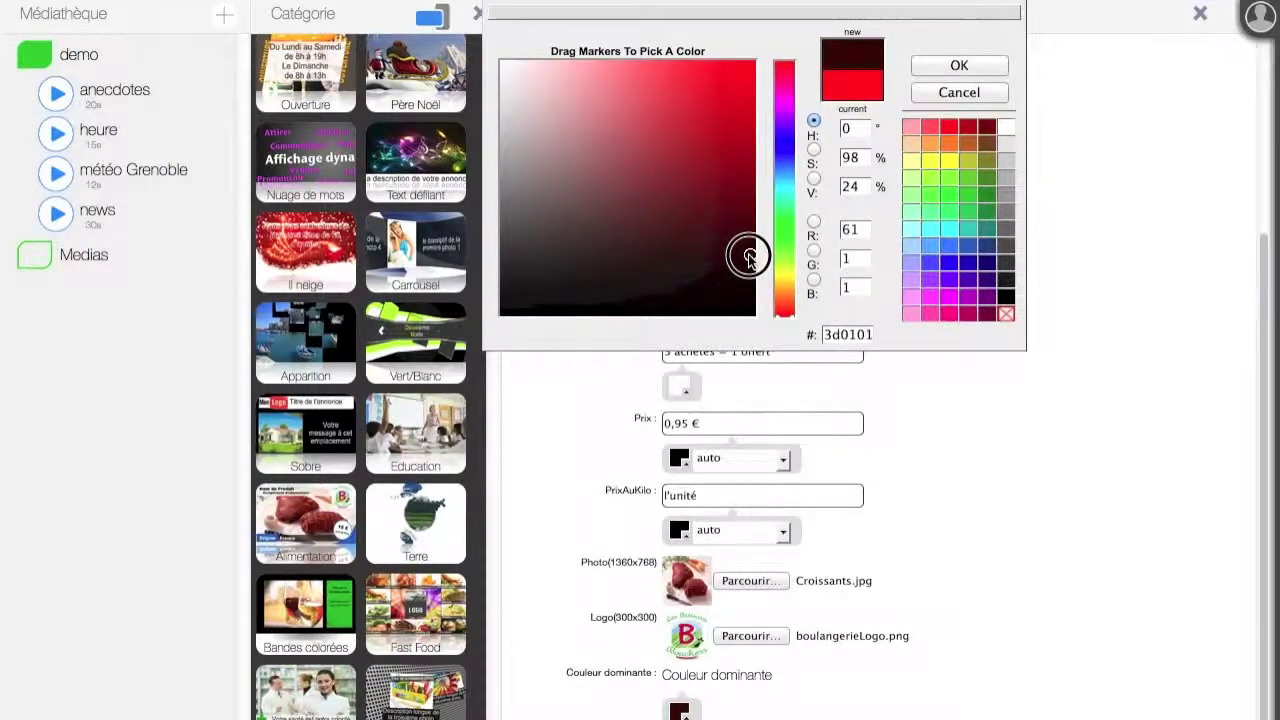
click(975, 77)
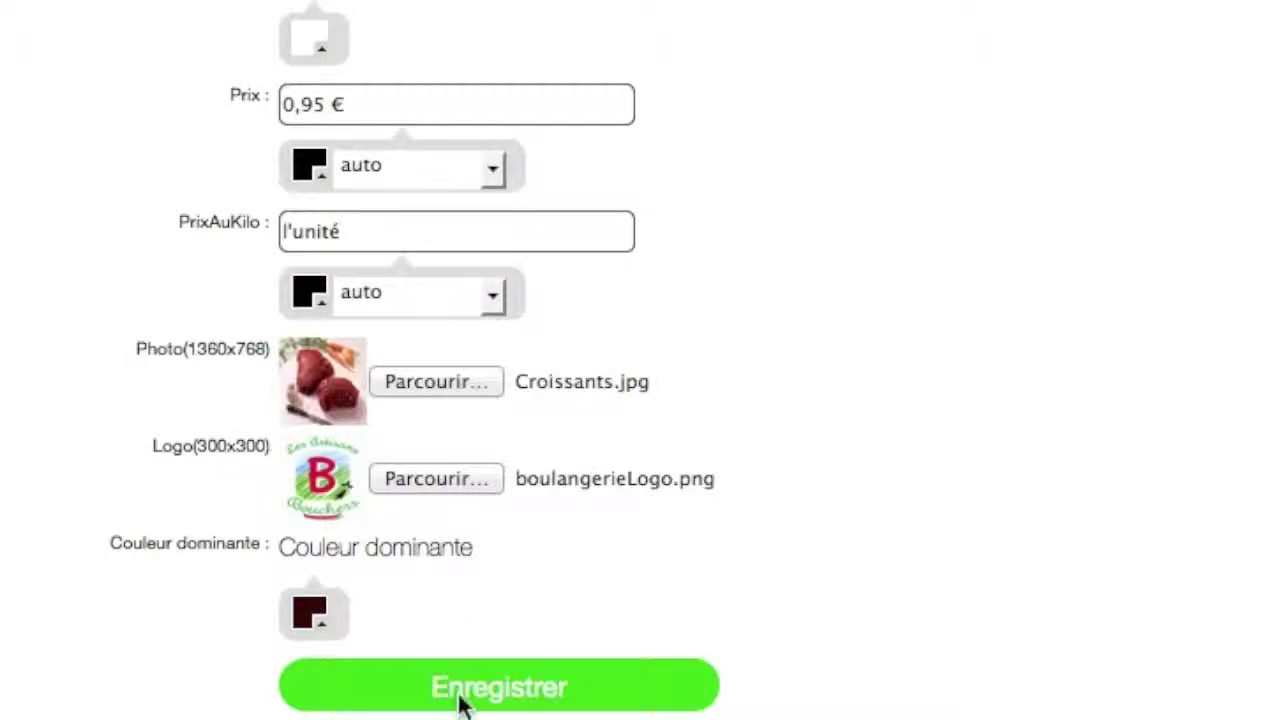
Save the promo croissants media and preview it from the demo folder
click(460, 700)
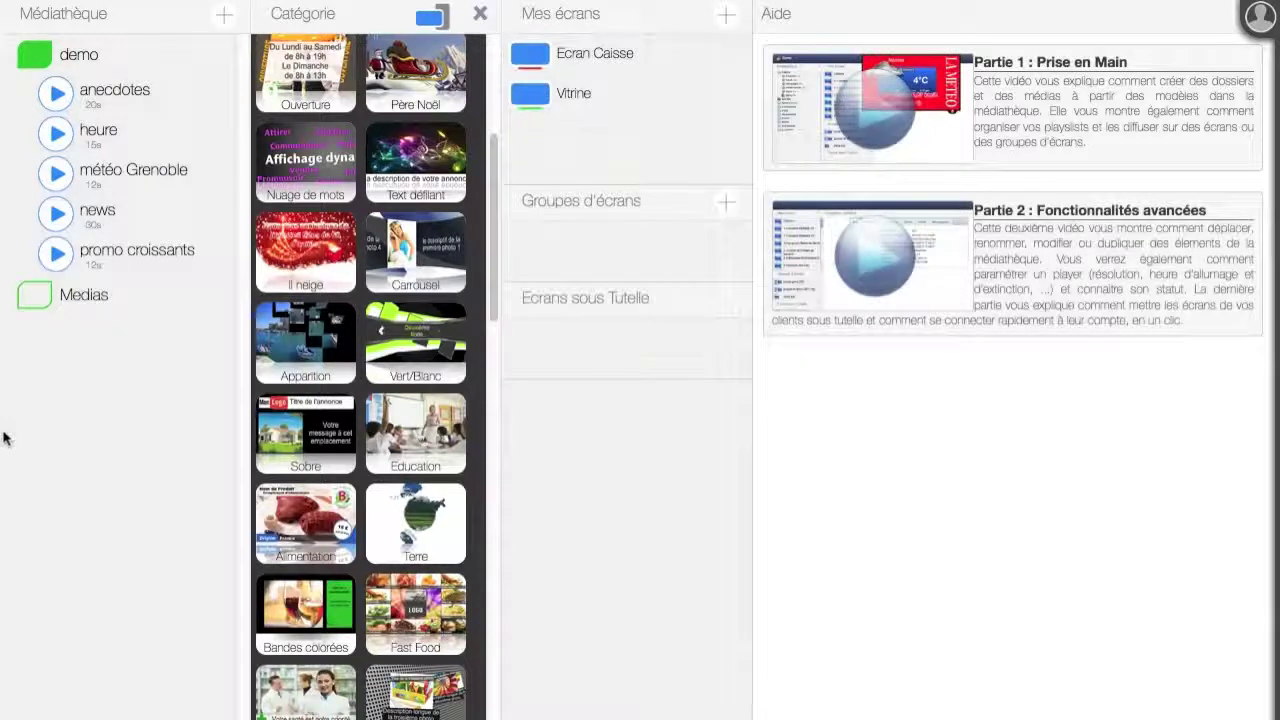
click(55, 255)
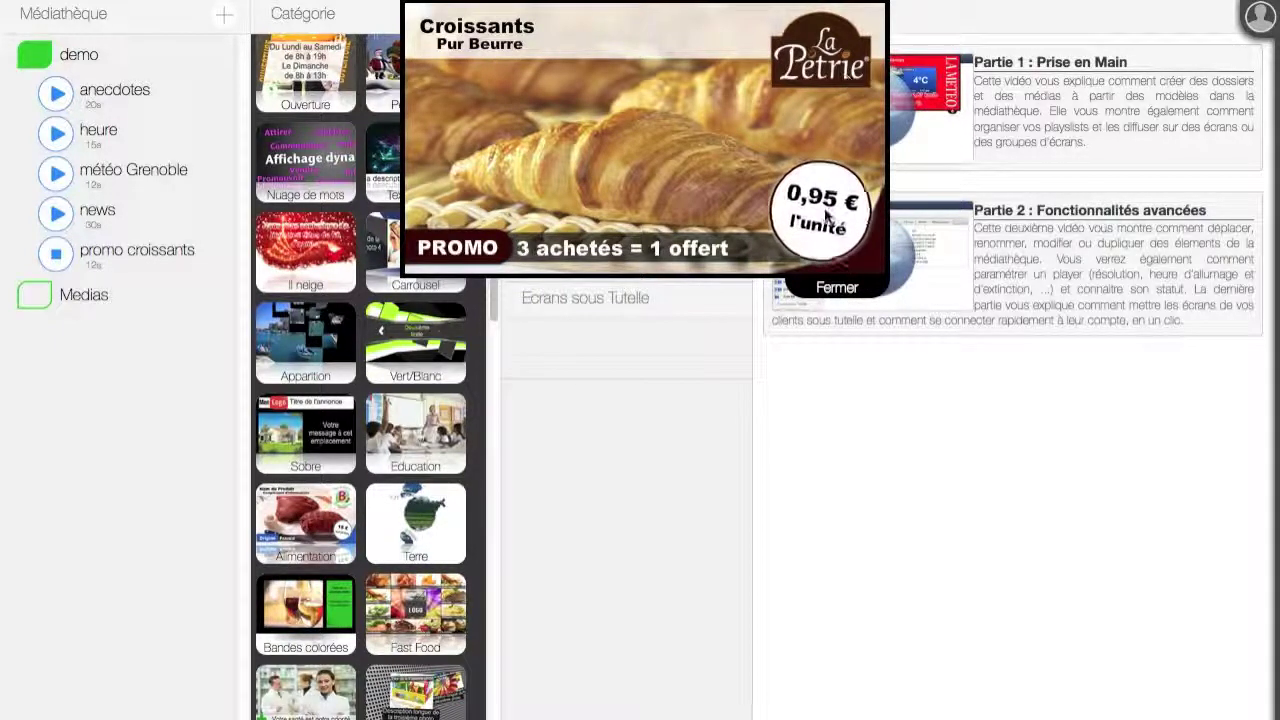
click(835, 289)
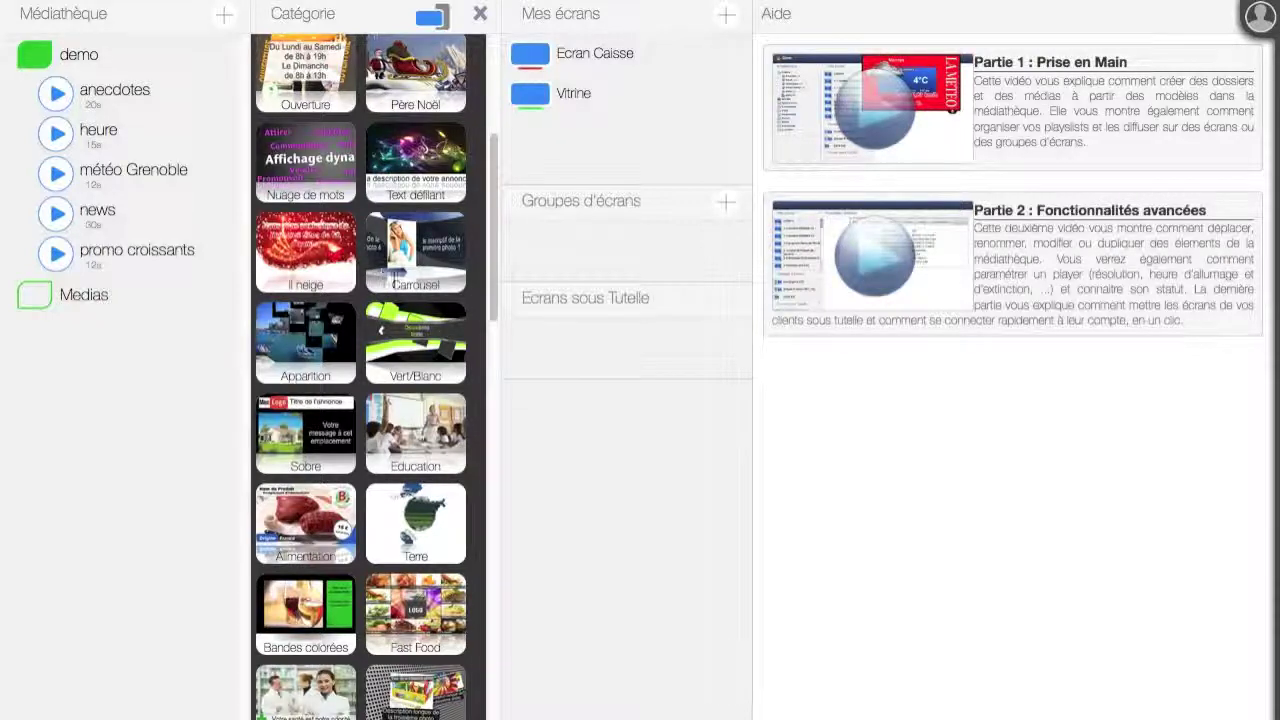
Create and save a media named ouverture from the Ouverture template, keeping its default title and opening hours
scroll(370, 280, up, 3)
click(311, 361)
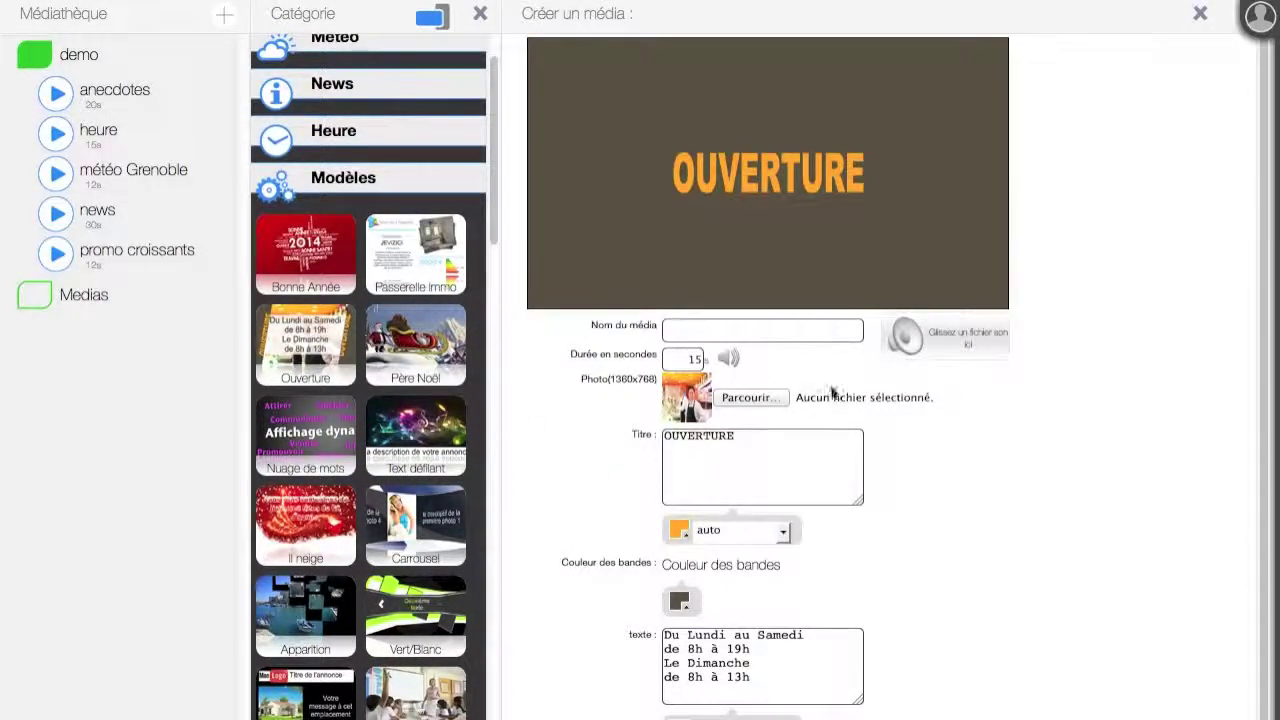
click(698, 327)
text(ouverture)
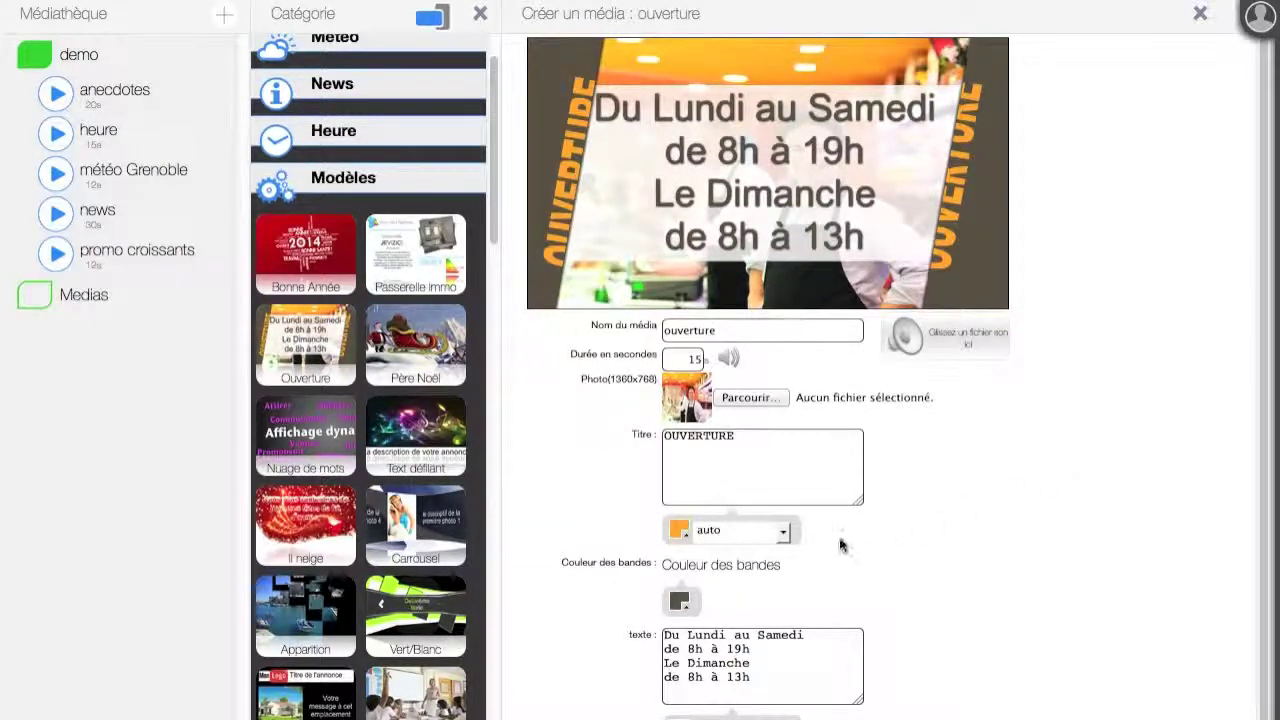
scroll(1073, 431, down, 1)
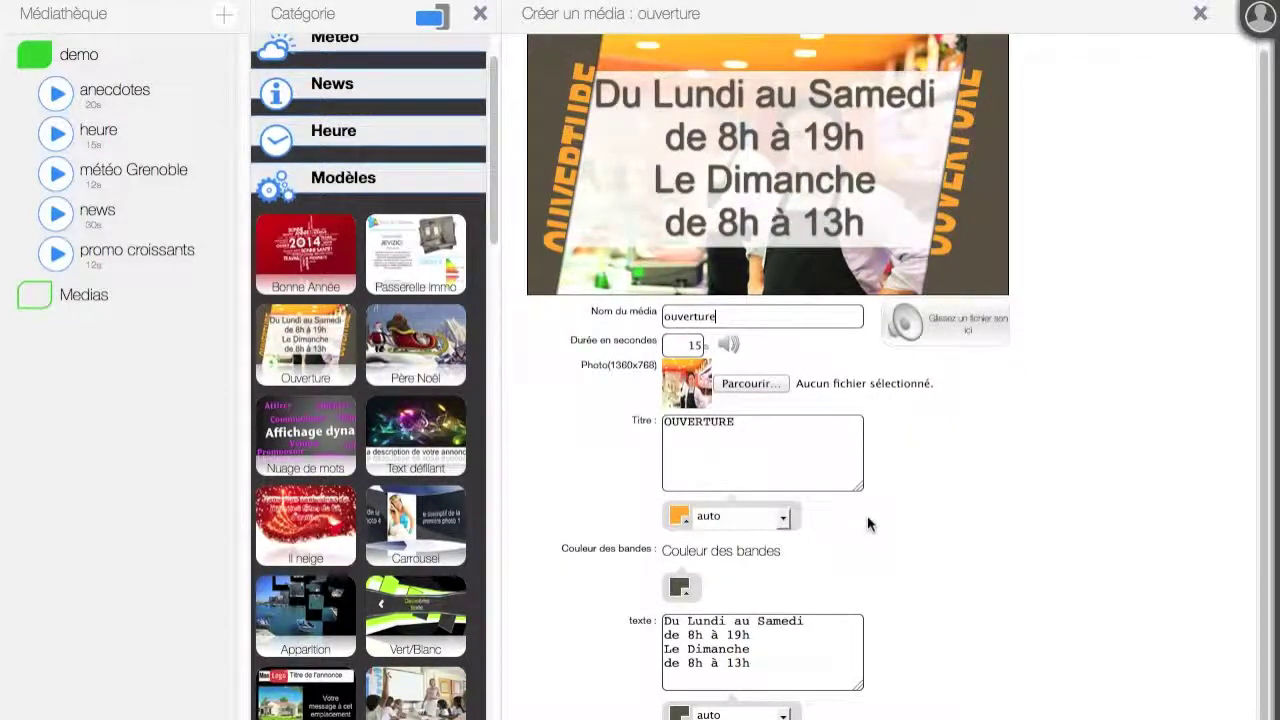
scroll(864, 524, down, 1)
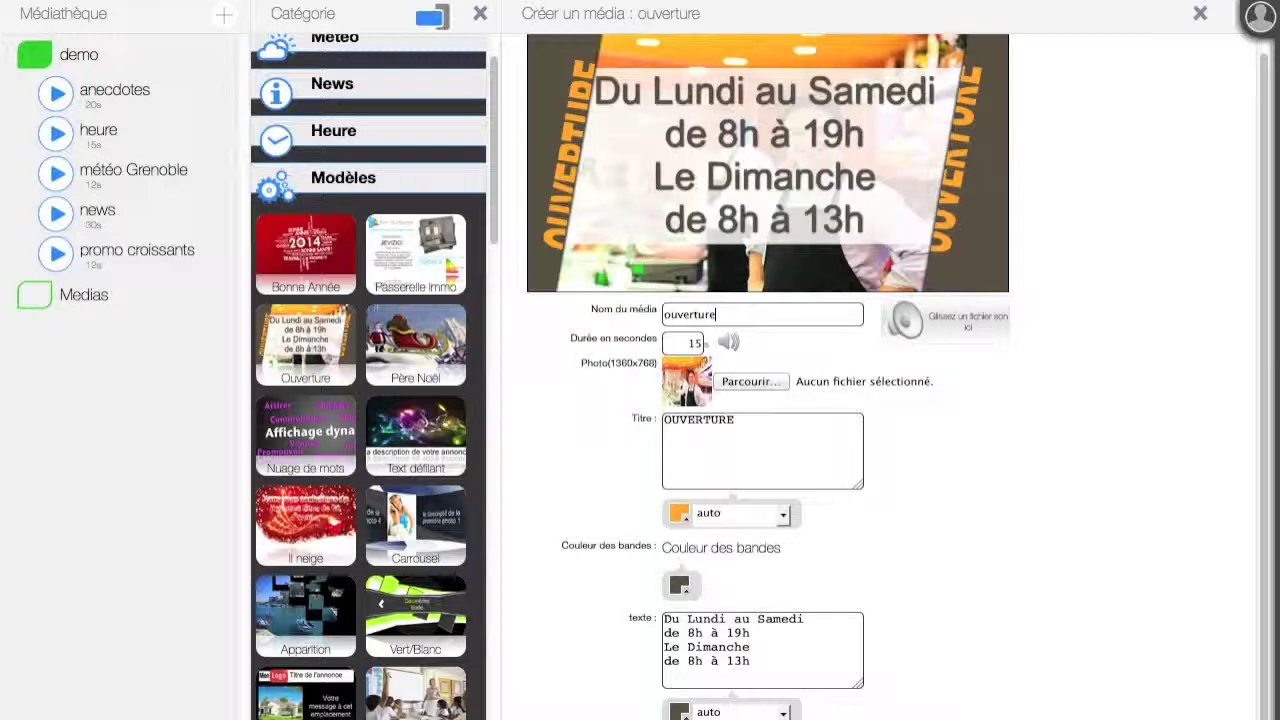
key(Return)
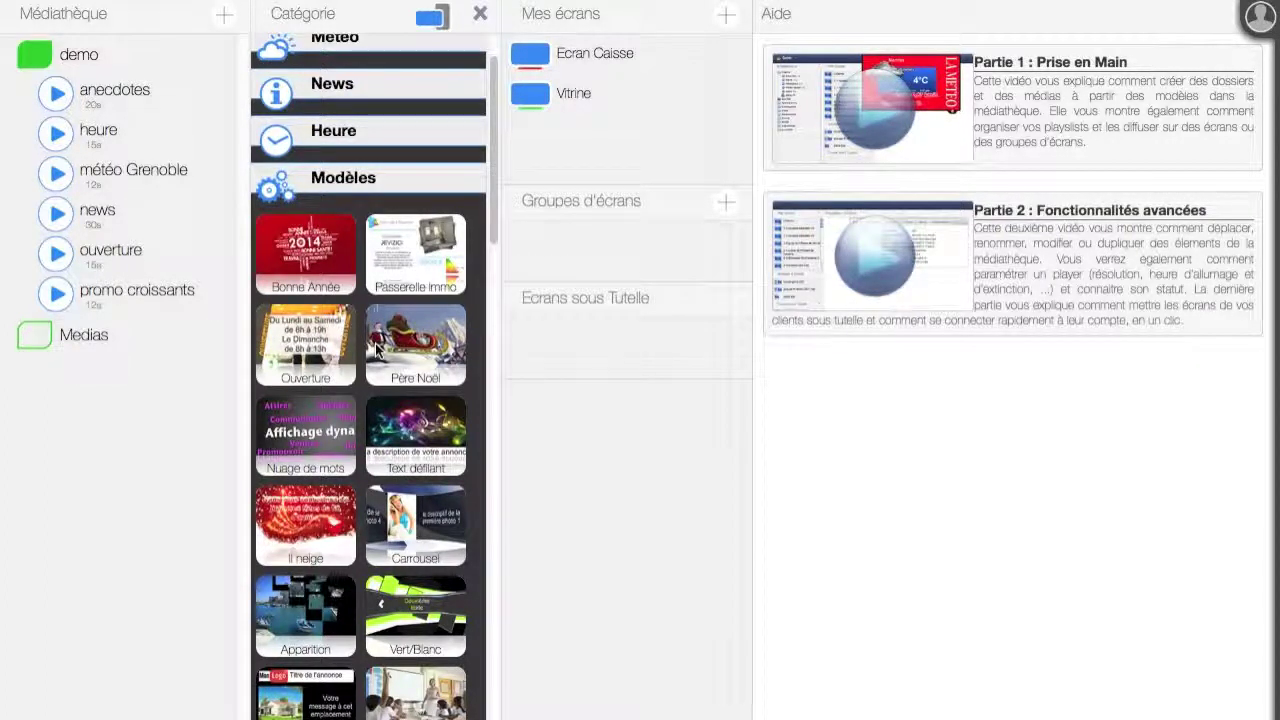
Look through the portrait-format templates and return to the landscape-format ones
click(443, 18)
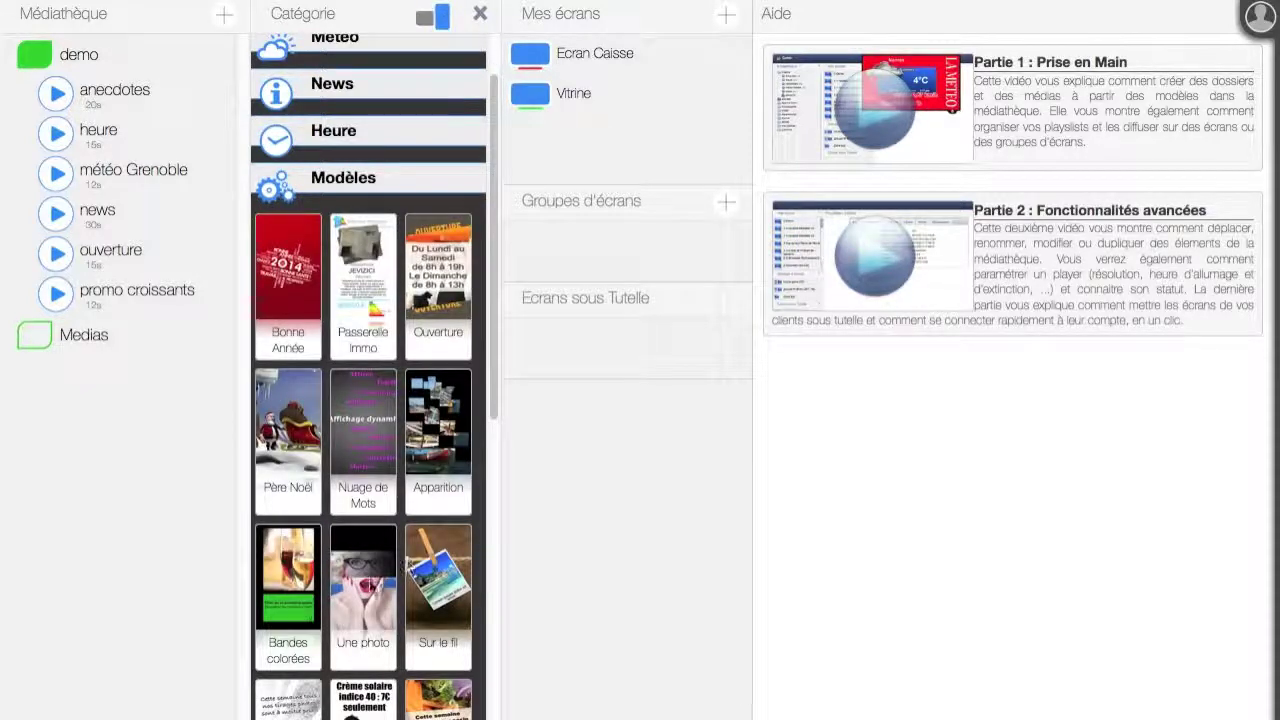
scroll(367, 565, down, 3)
scroll(367, 565, up, 3)
scroll(367, 565, up, 1)
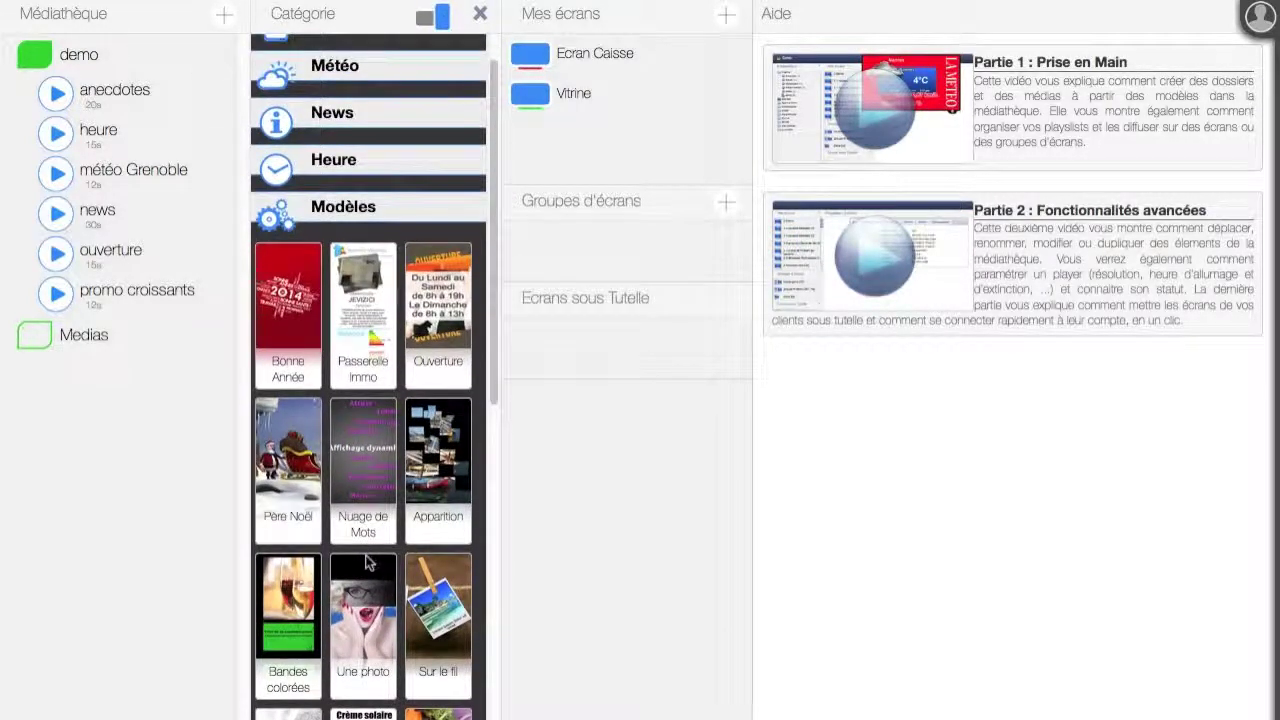
click(426, 18)
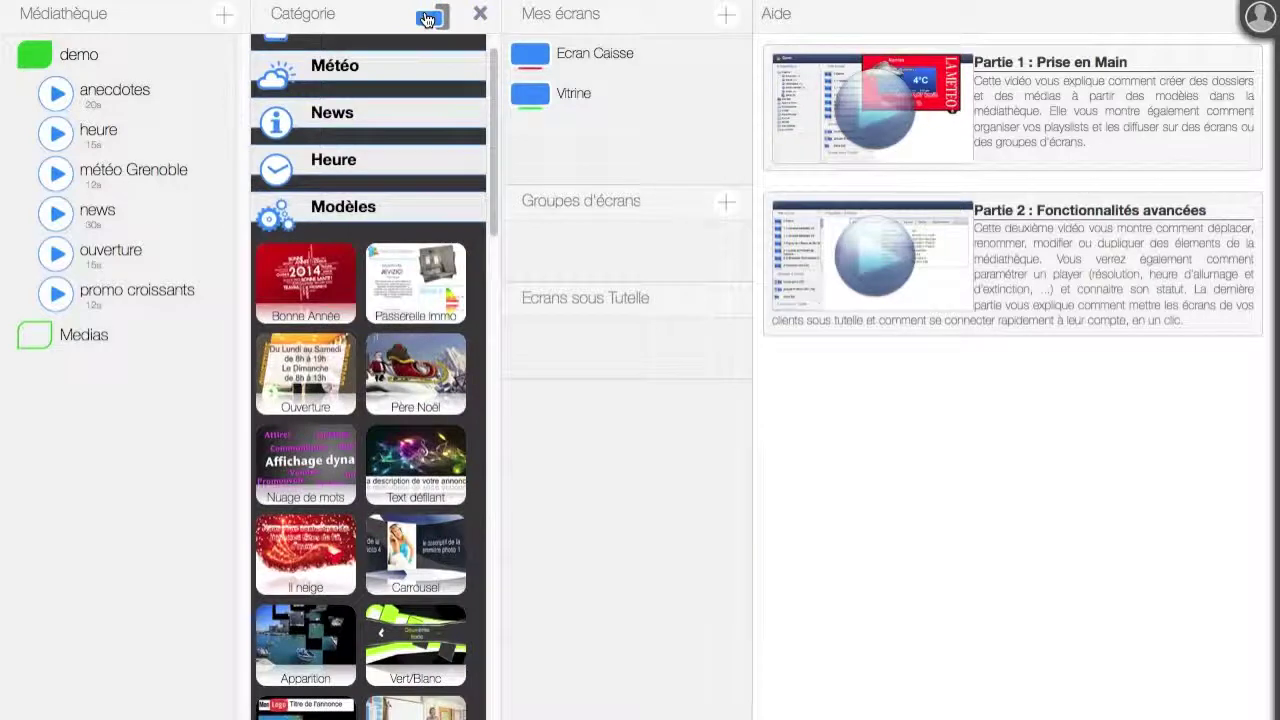
Start a new media from the Texte libre template in the Bandeaux category
click(354, 220)
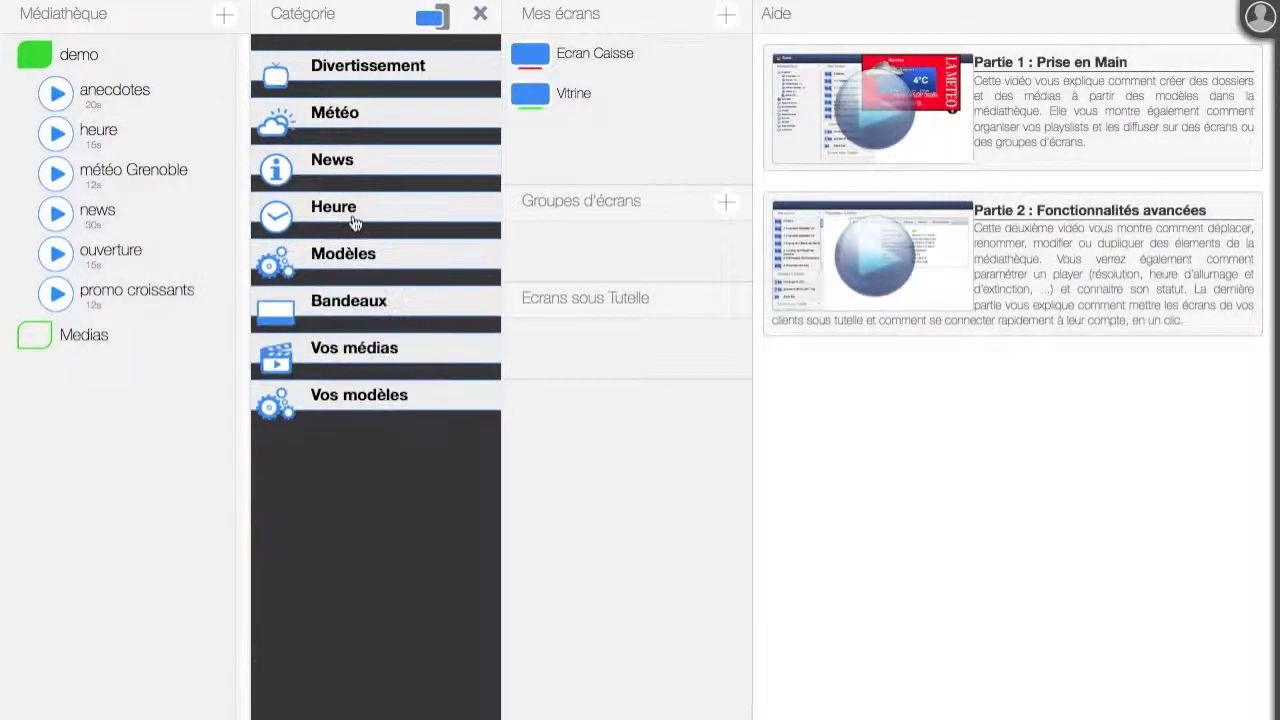
click(340, 312)
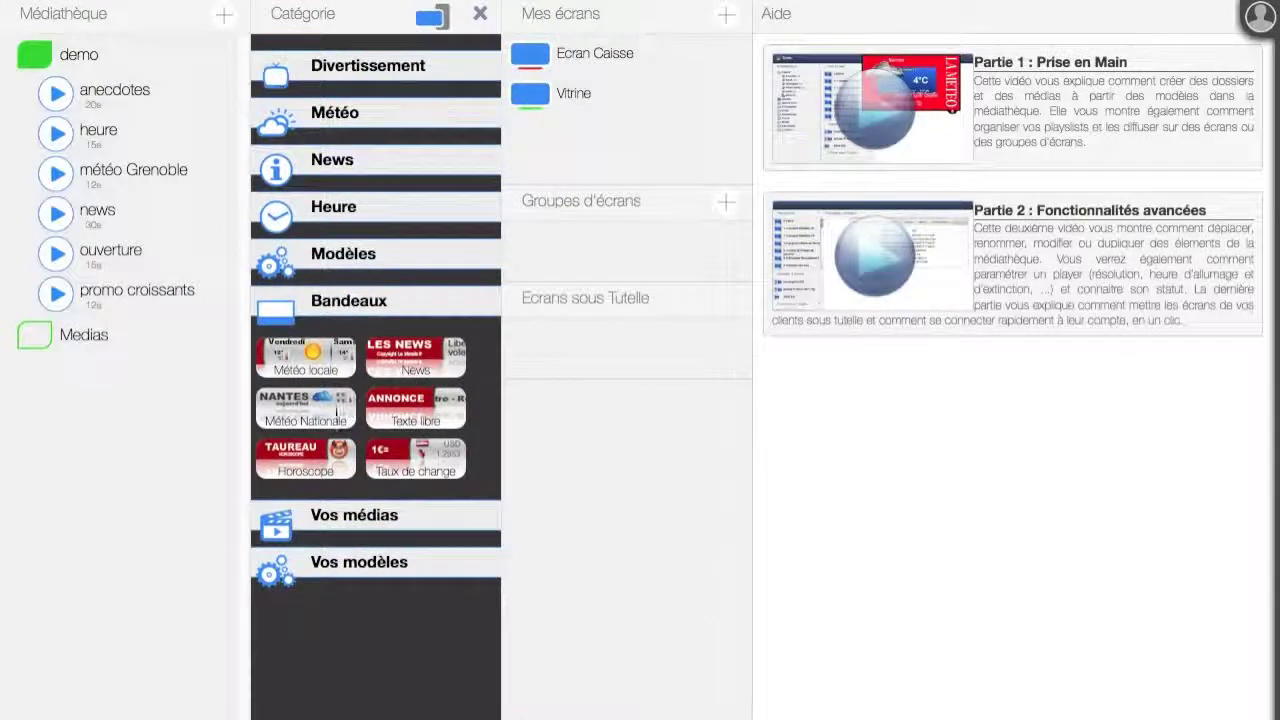
click(416, 410)
Replace the banner text with "Bienvenue dans notre boulangerie, toute l'équipe est heureuse de vous y accueillir." and name the media bienvenue bandeau
triple_click(697, 457)
key(BackSpace)
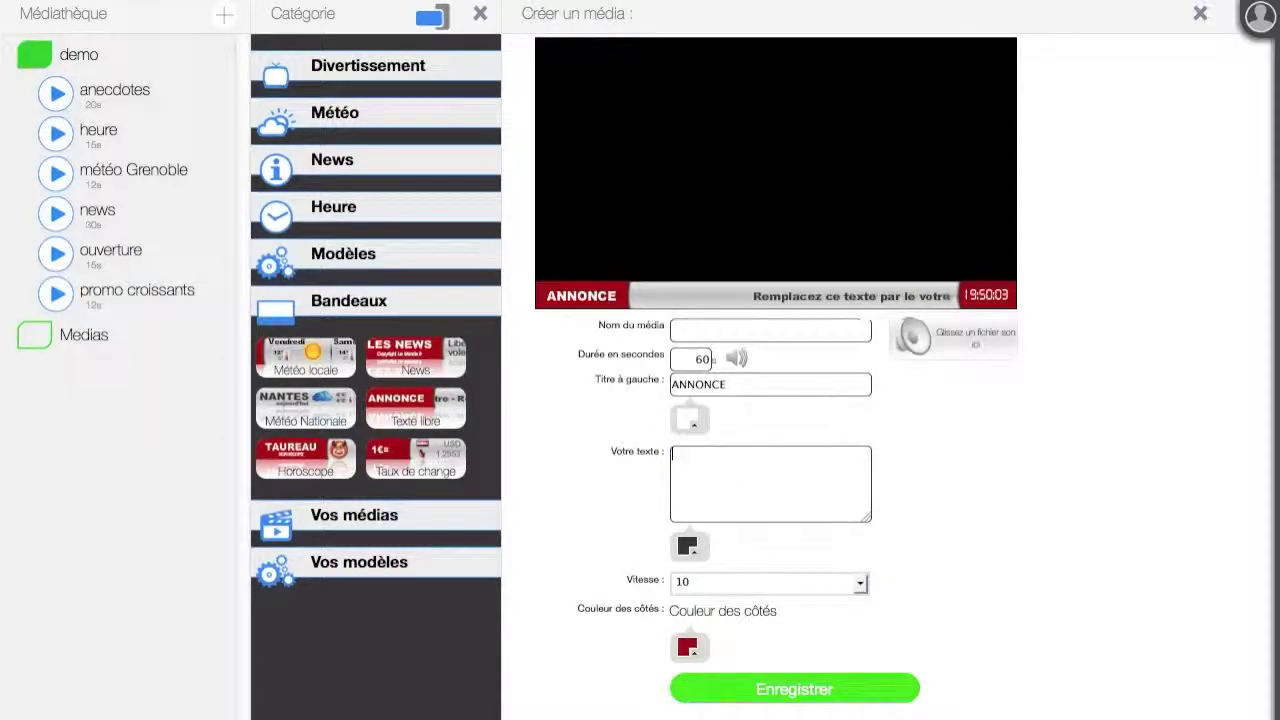
text(Bienvenue dans notre)
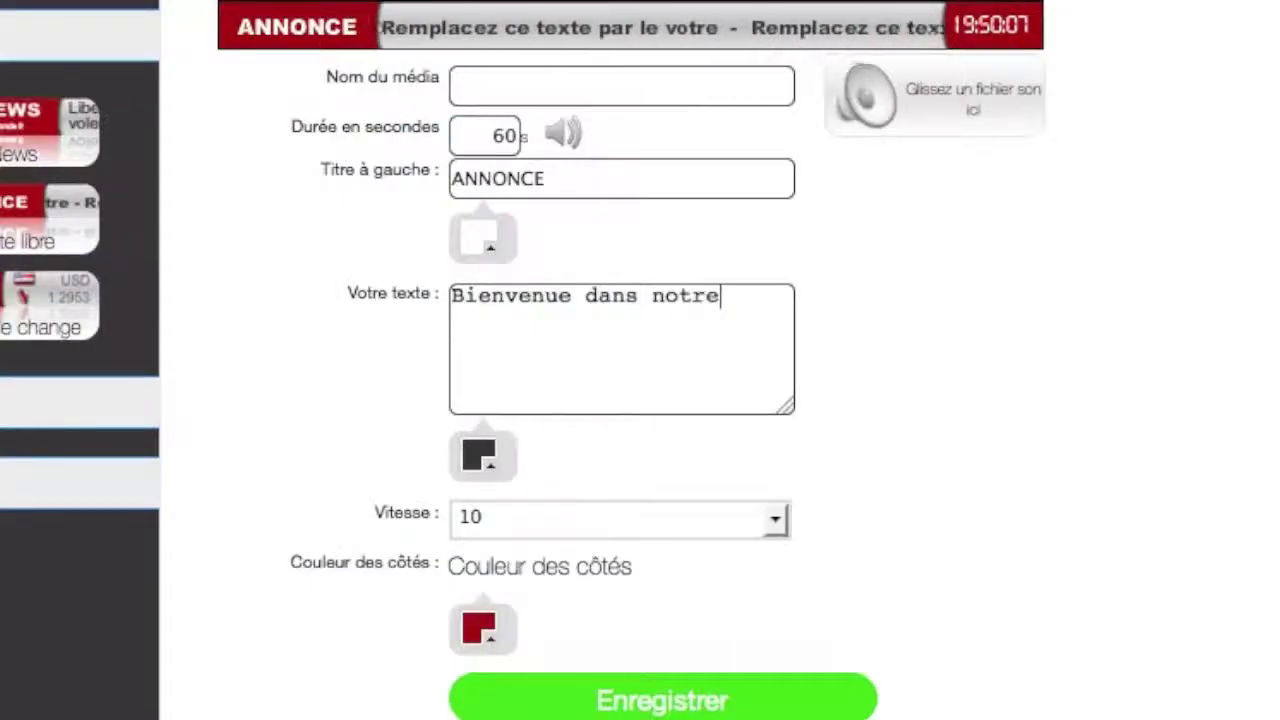
text( boulanger)
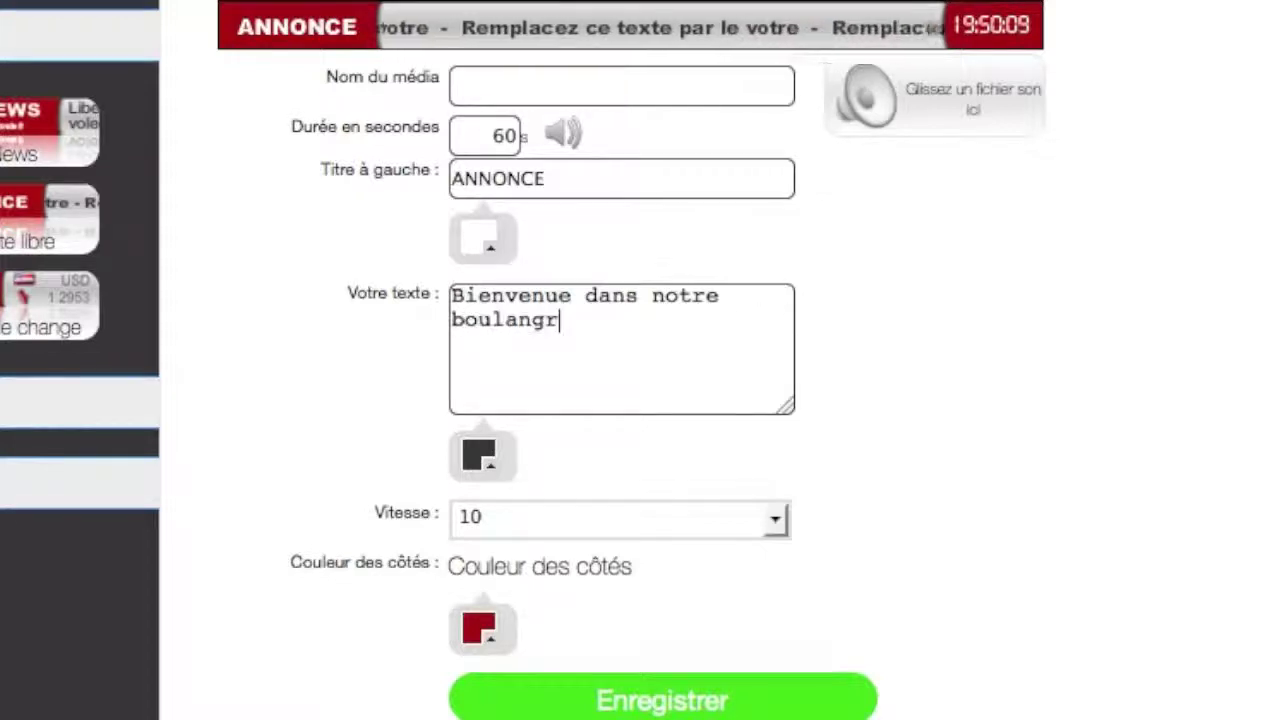
text(ie, )
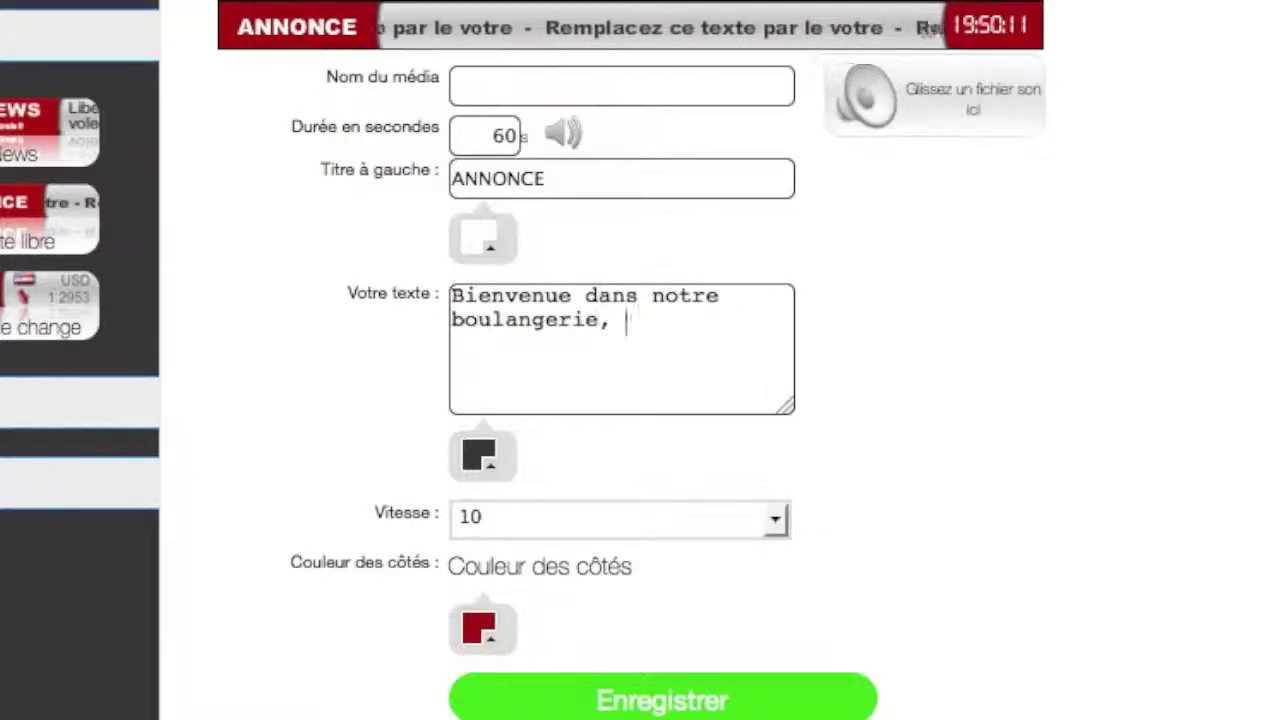
text(toute l'é)
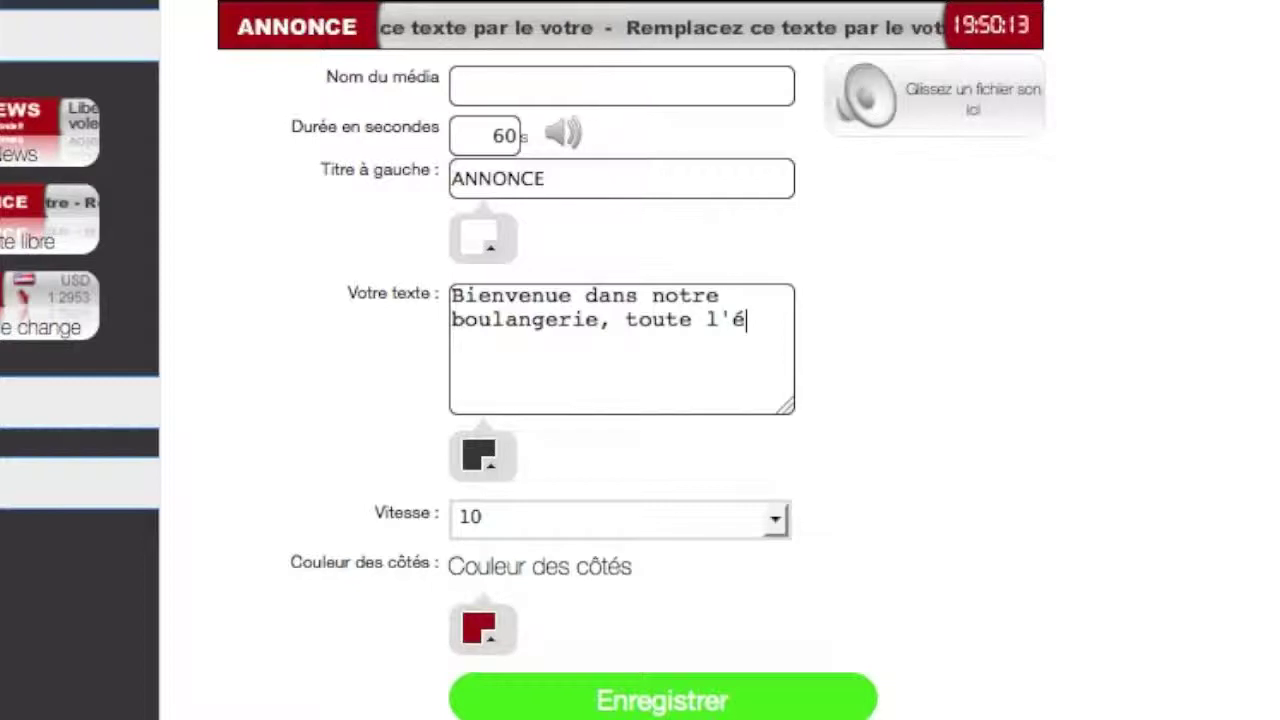
text(quipe est heur)
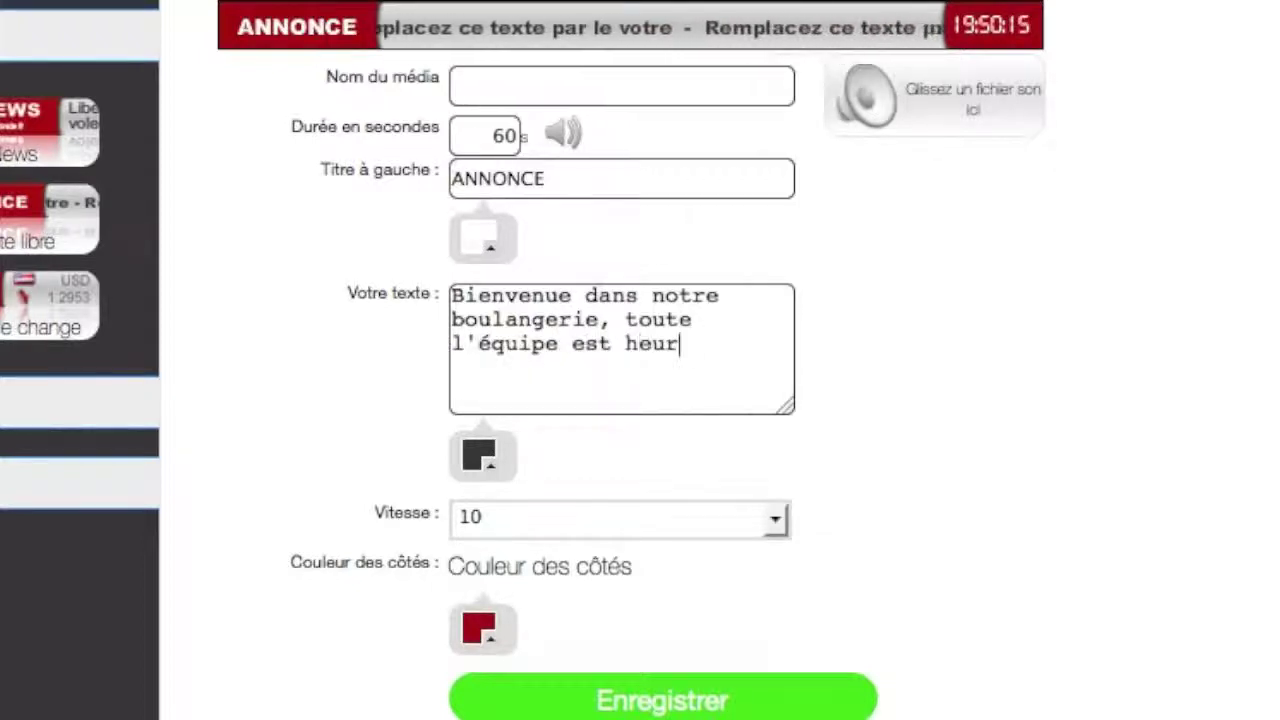
text(euse de voy)
text(s y accueill)
text(ir)
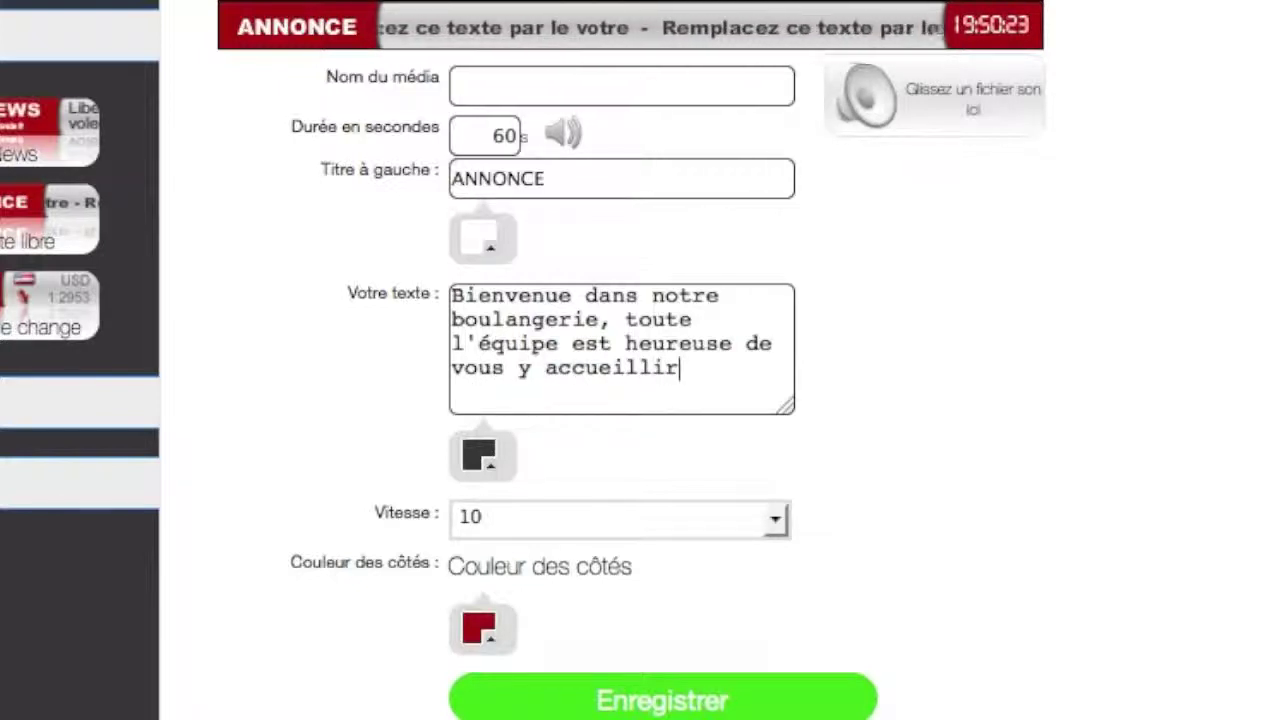
text(.)
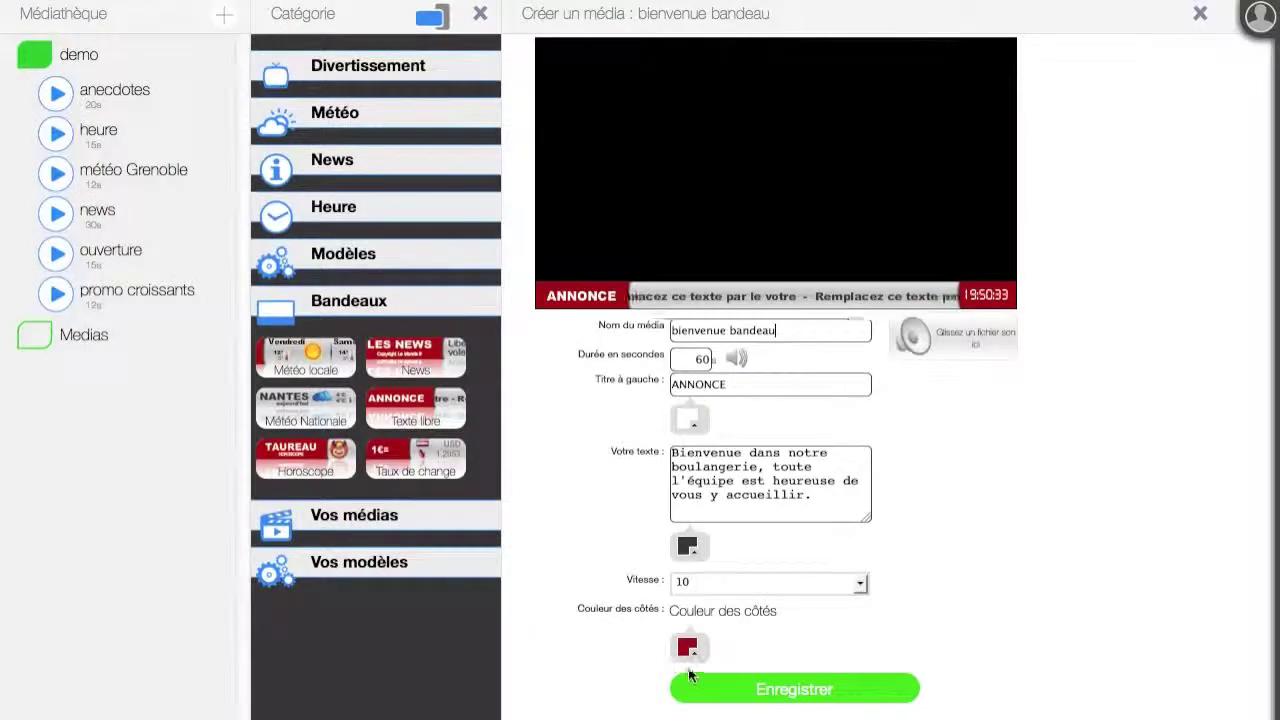
Change the side colour of the bienvenue bandeau banner to a very dark red
click(479, 628)
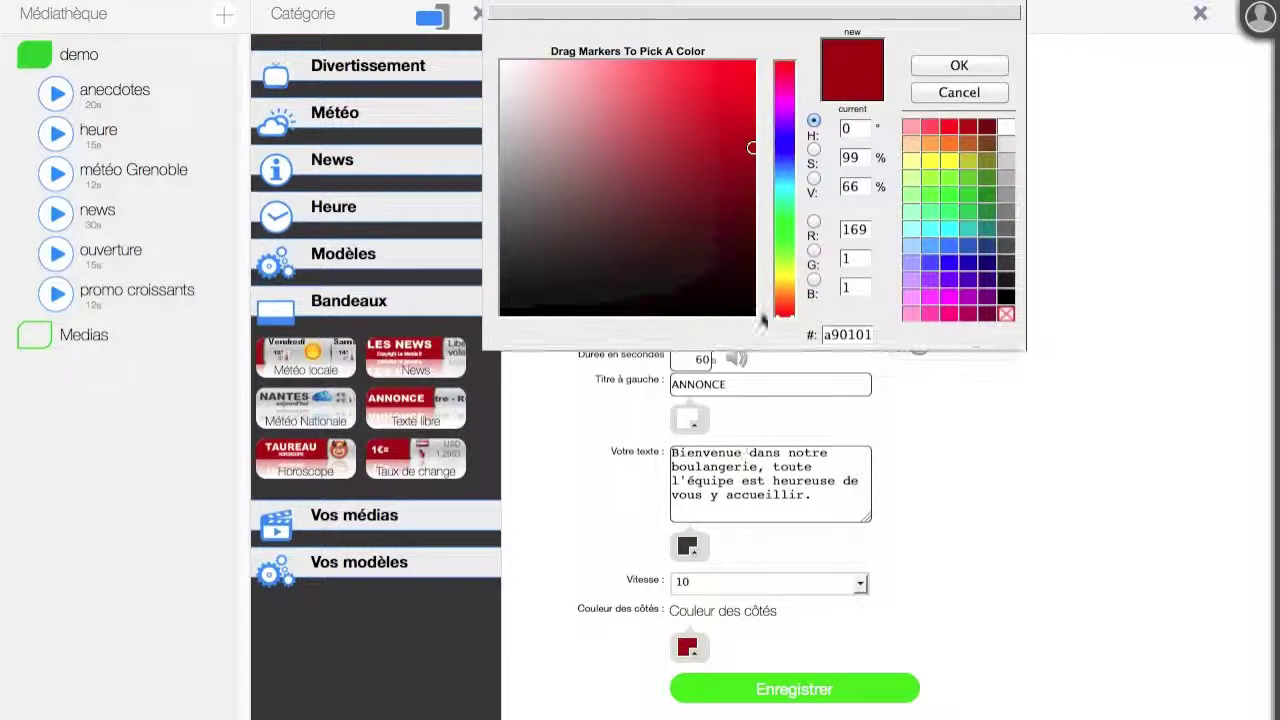
click(750, 242)
click(955, 67)
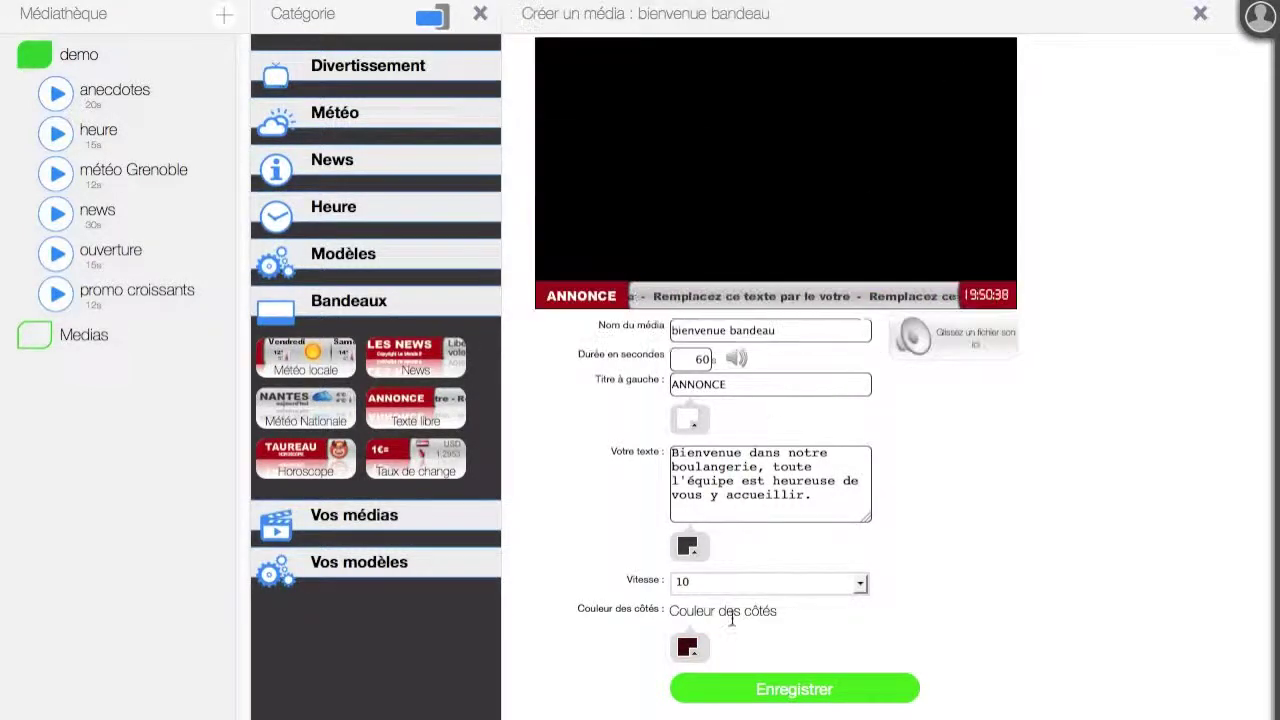
Save the bienvenue bandeau media and preview it from the demo folder
click(818, 688)
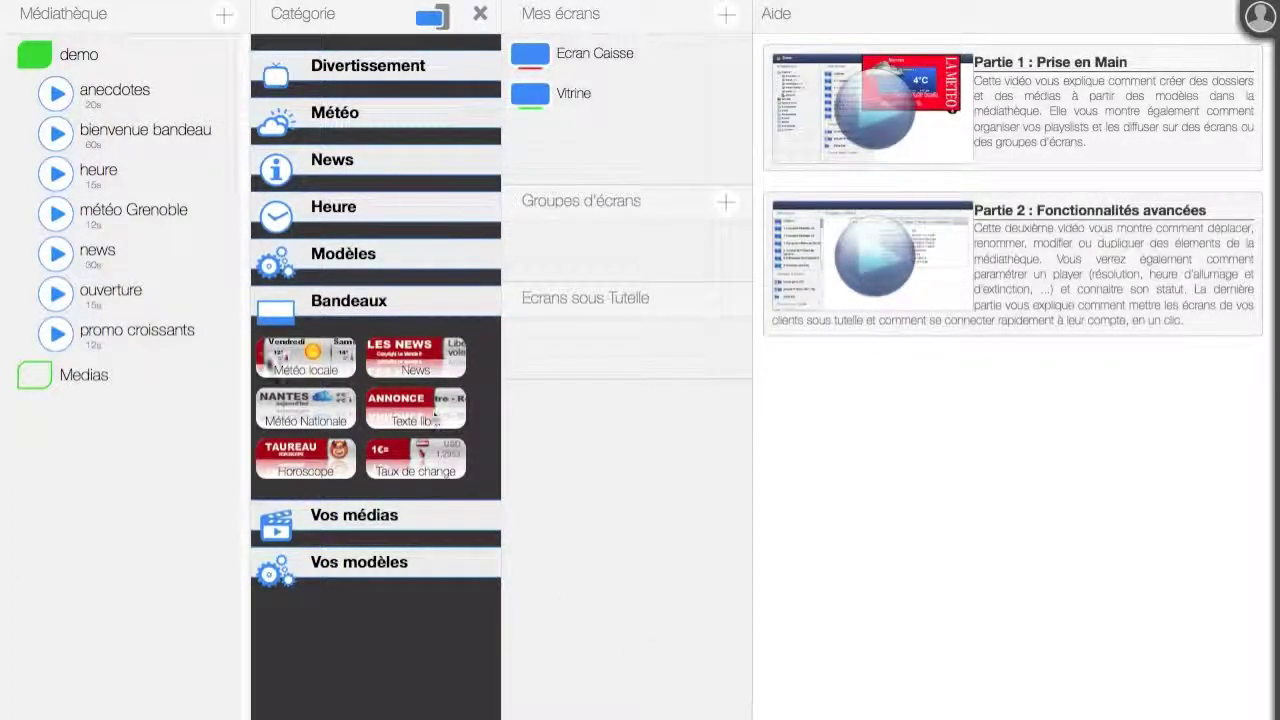
click(55, 135)
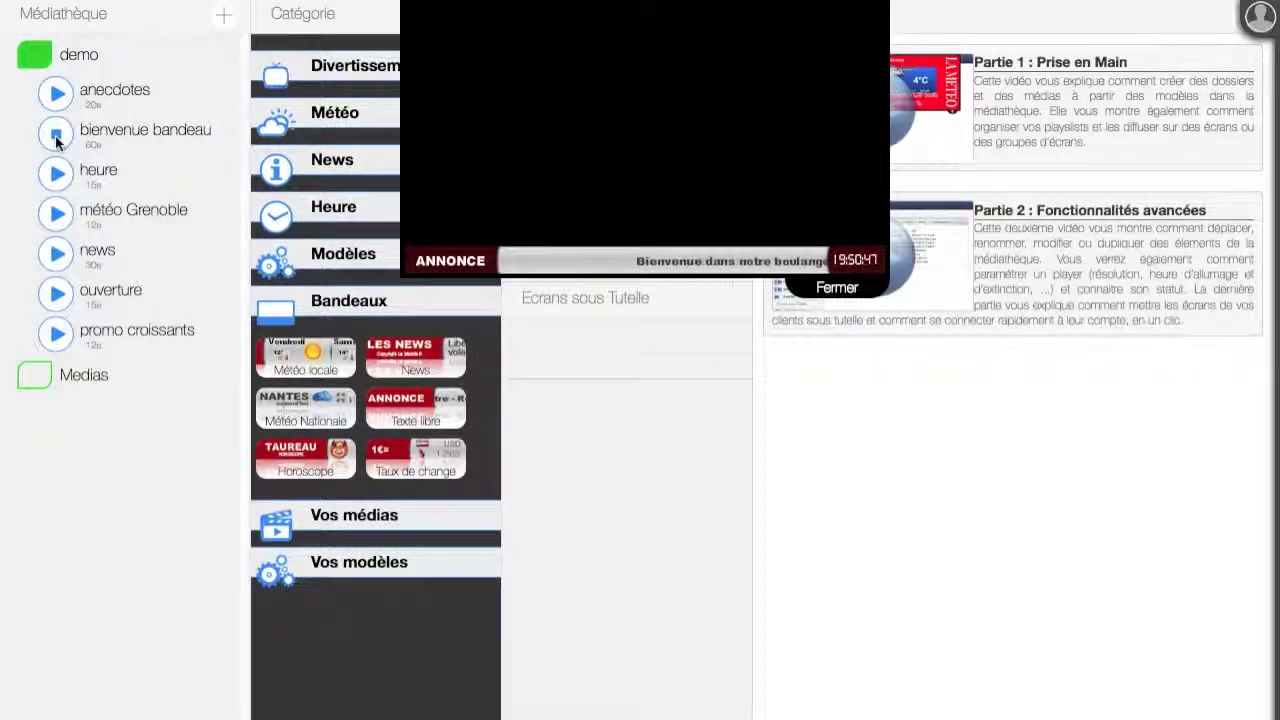
click(838, 288)
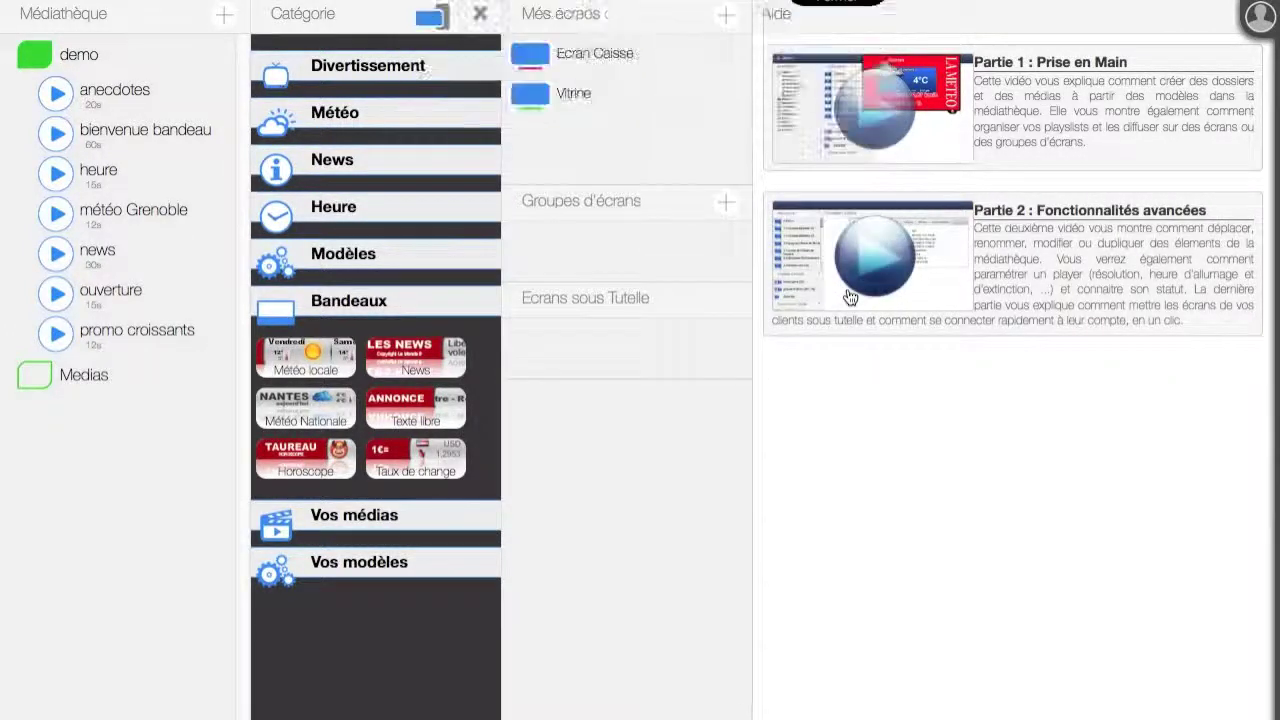
Examine the media types offered in the Vos médias category and collapse the category again
click(436, 515)
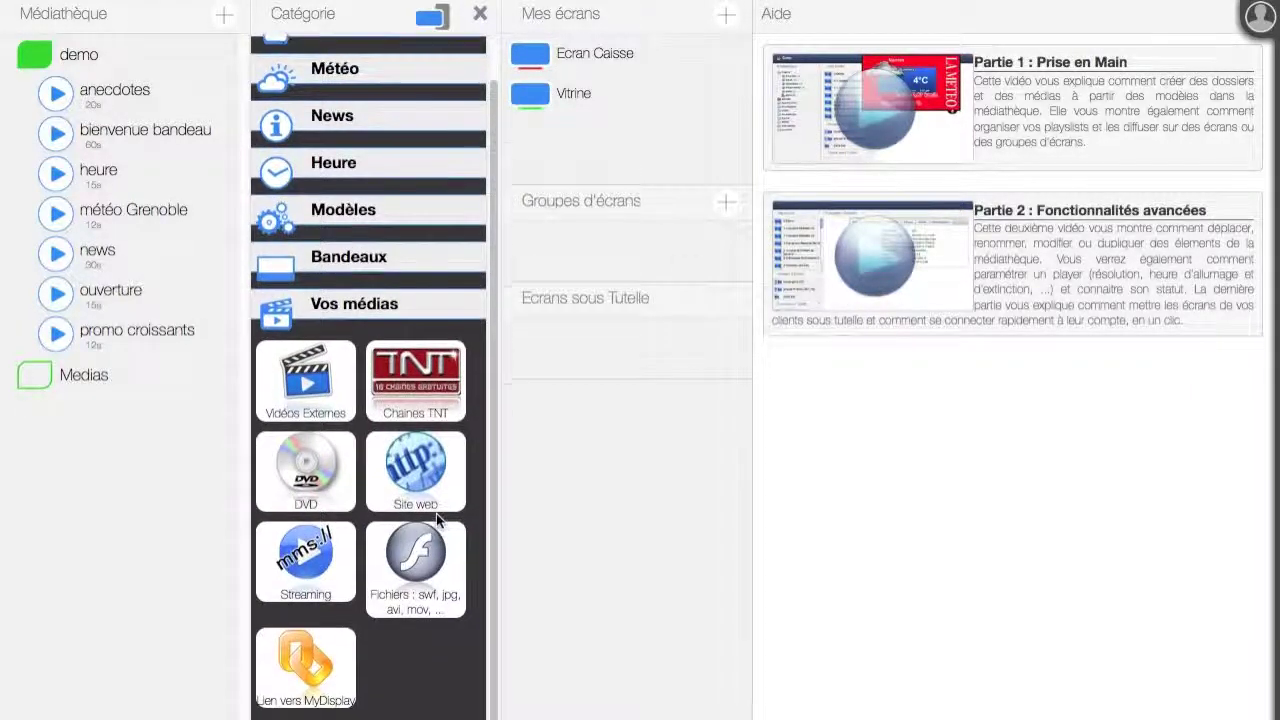
scroll(436, 513, up, 1)
scroll(437, 518, down, 1)
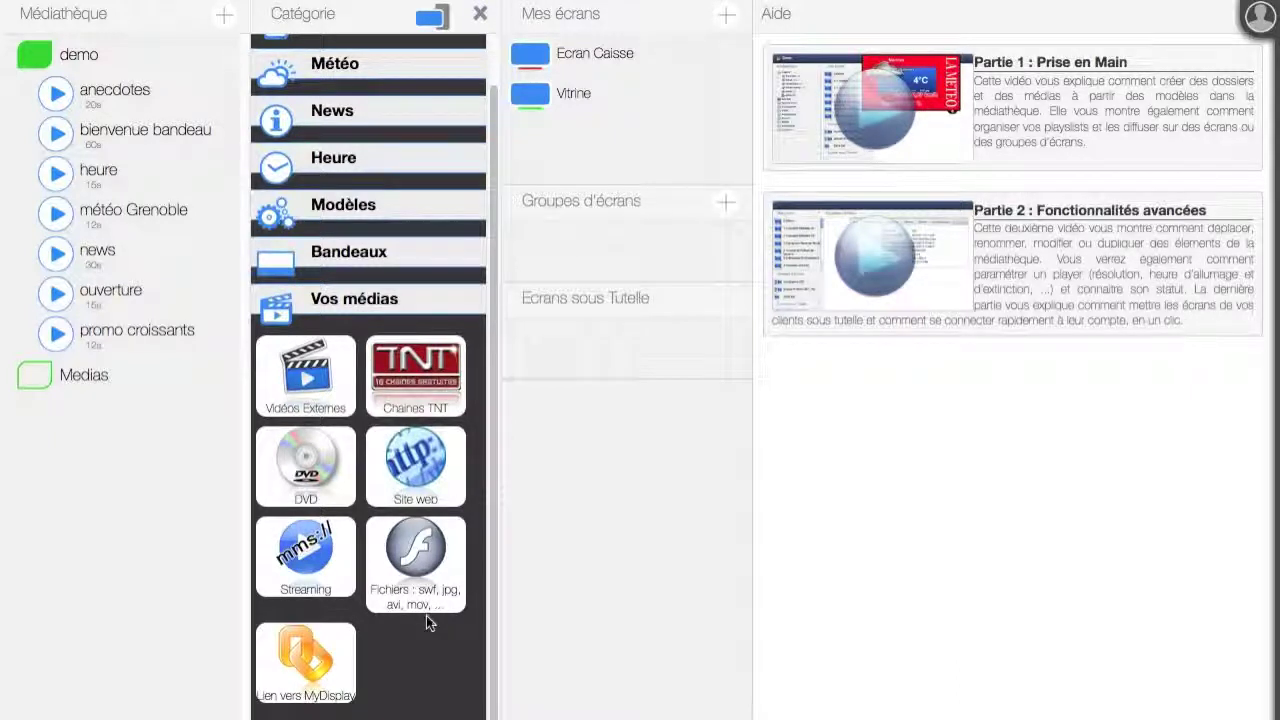
click(410, 300)
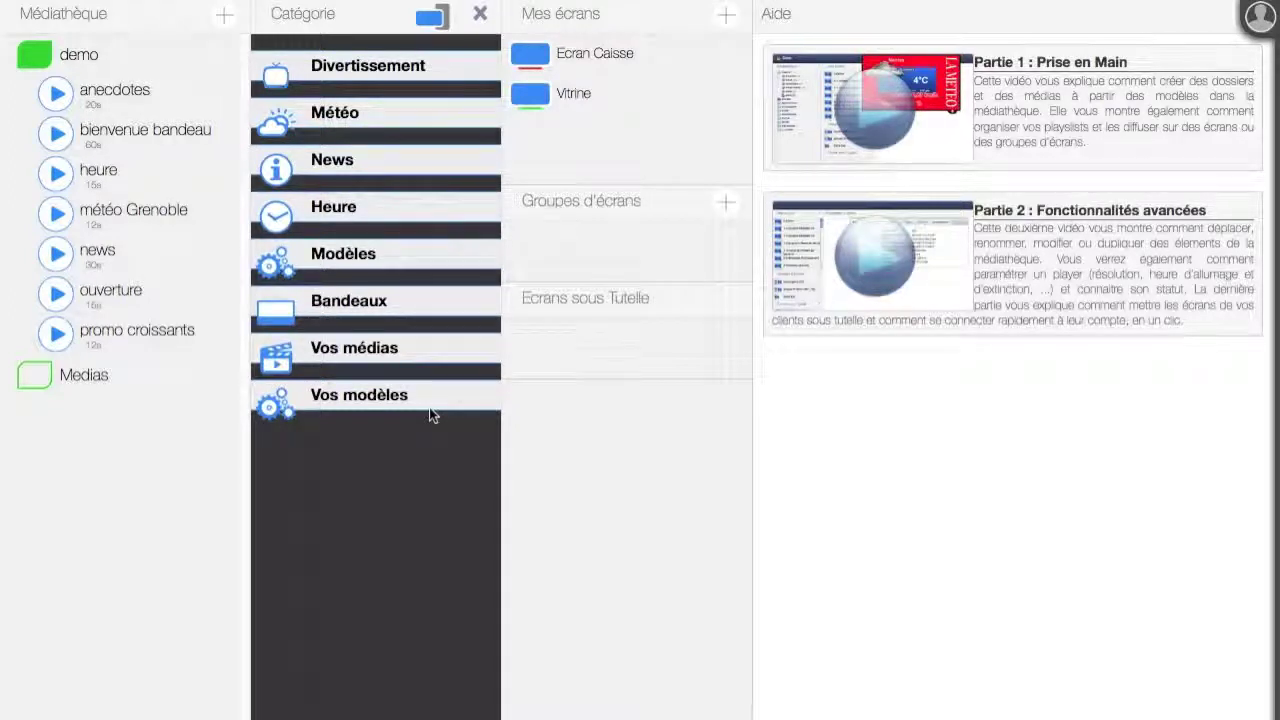
Add a playlist named PL boulangerie to the demo folder
mouse_move(223, 66)
click(220, 58)
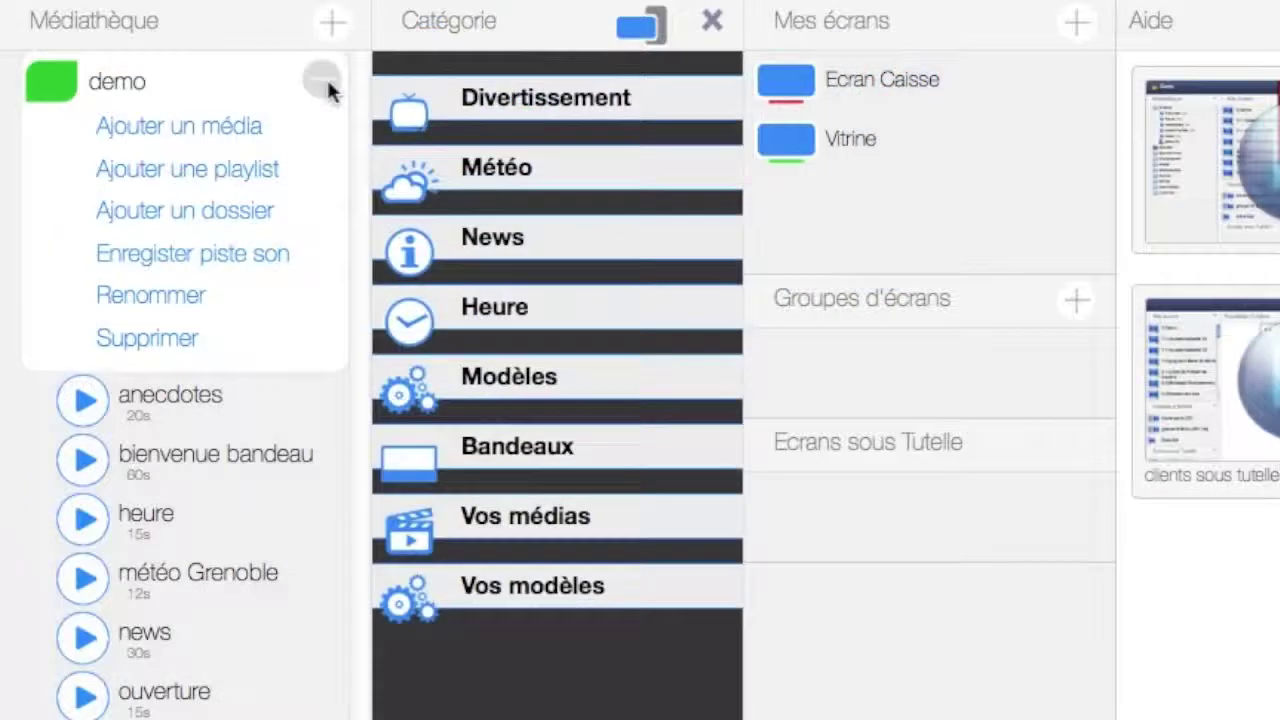
click(206, 176)
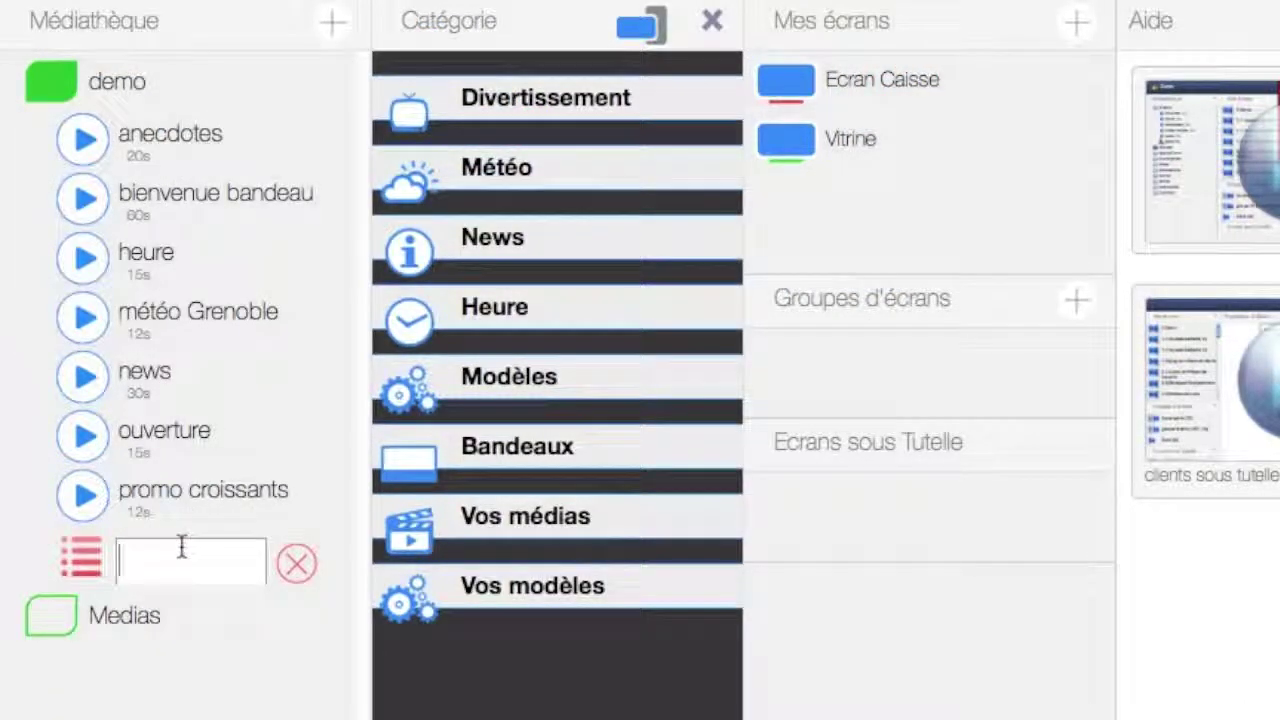
text(PL boulangerie)
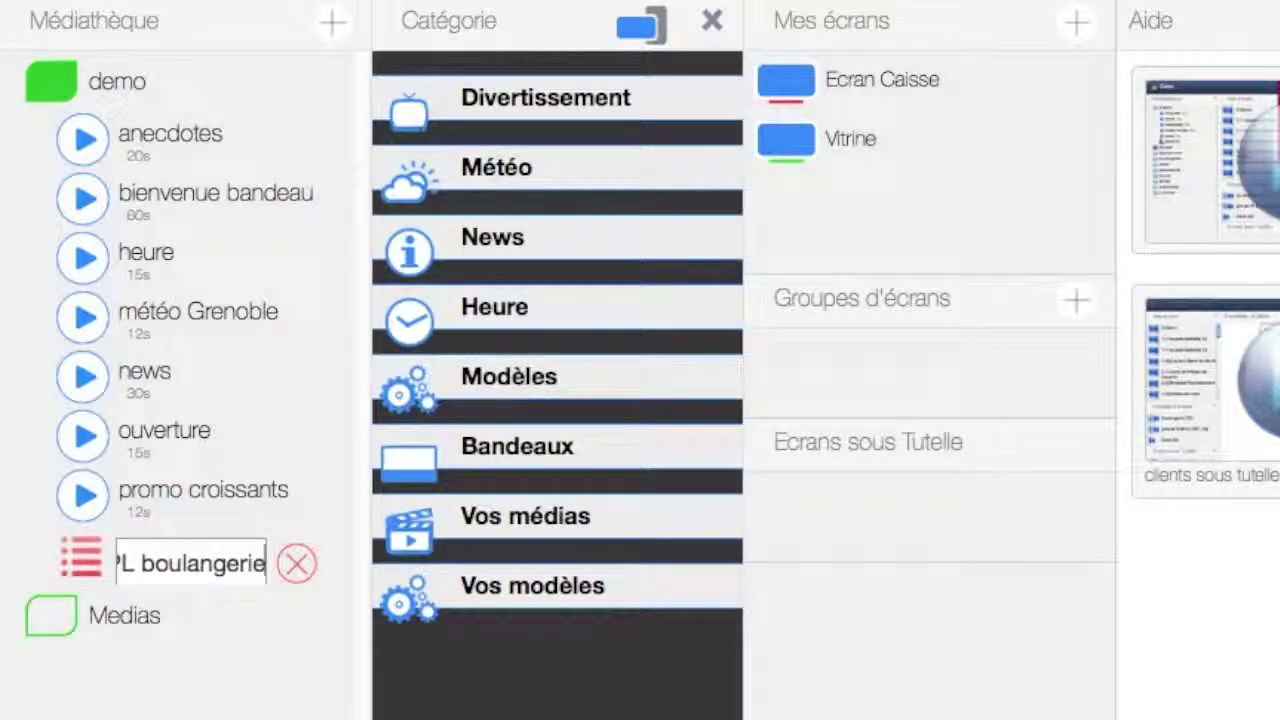
key(Return)
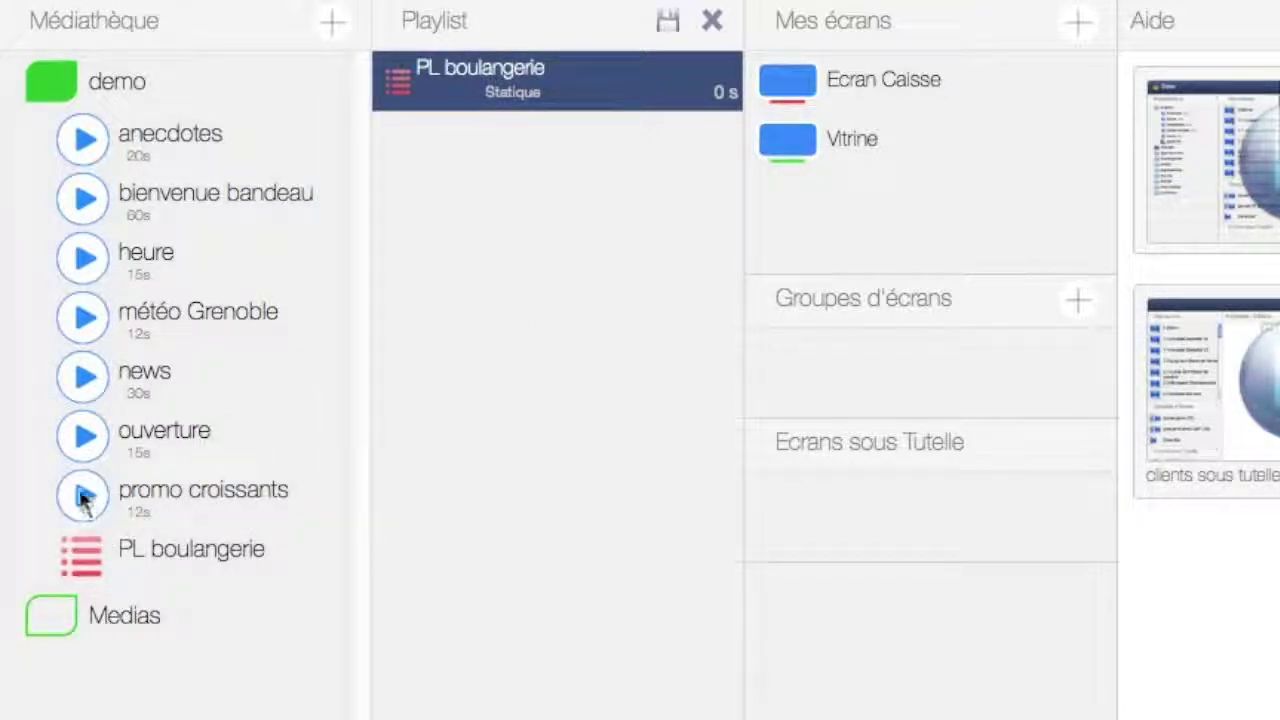
Fill PL boulangerie with anecdotes, heure, news and ouverture in that order, placing promo croissants before each one, and close the playlist
drag(109, 489, 527, 250)
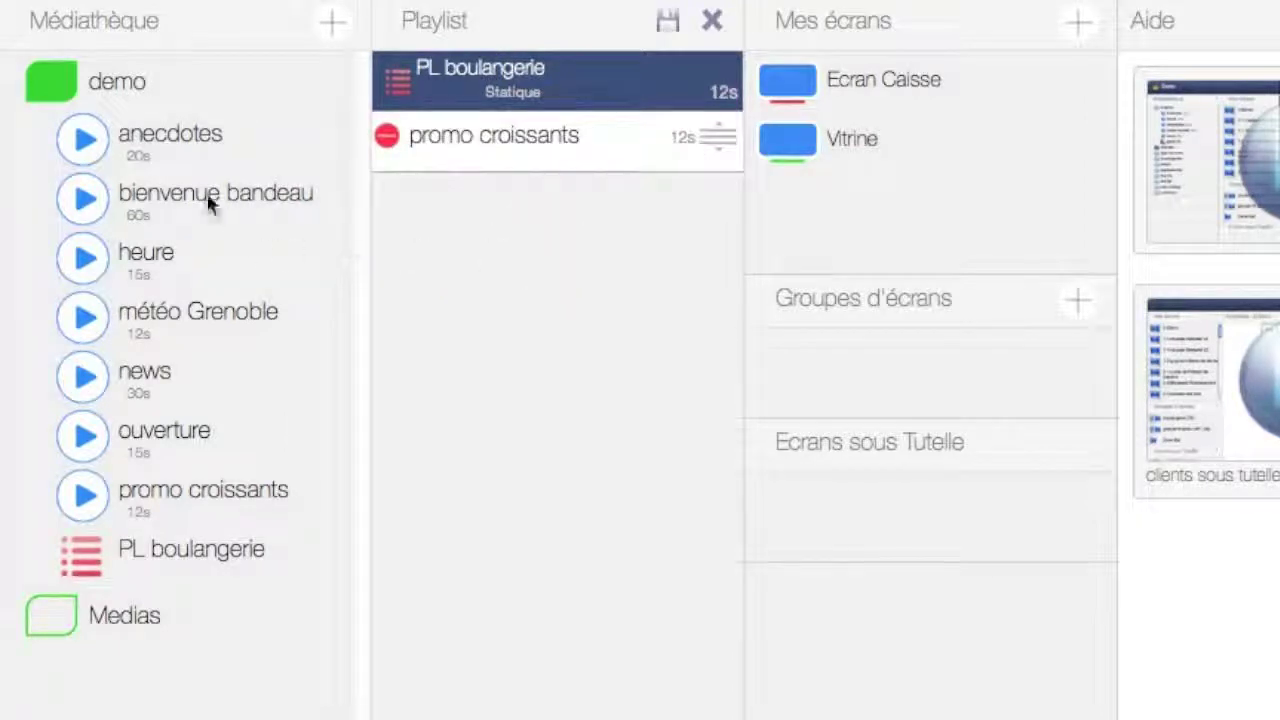
drag(97, 145, 457, 229)
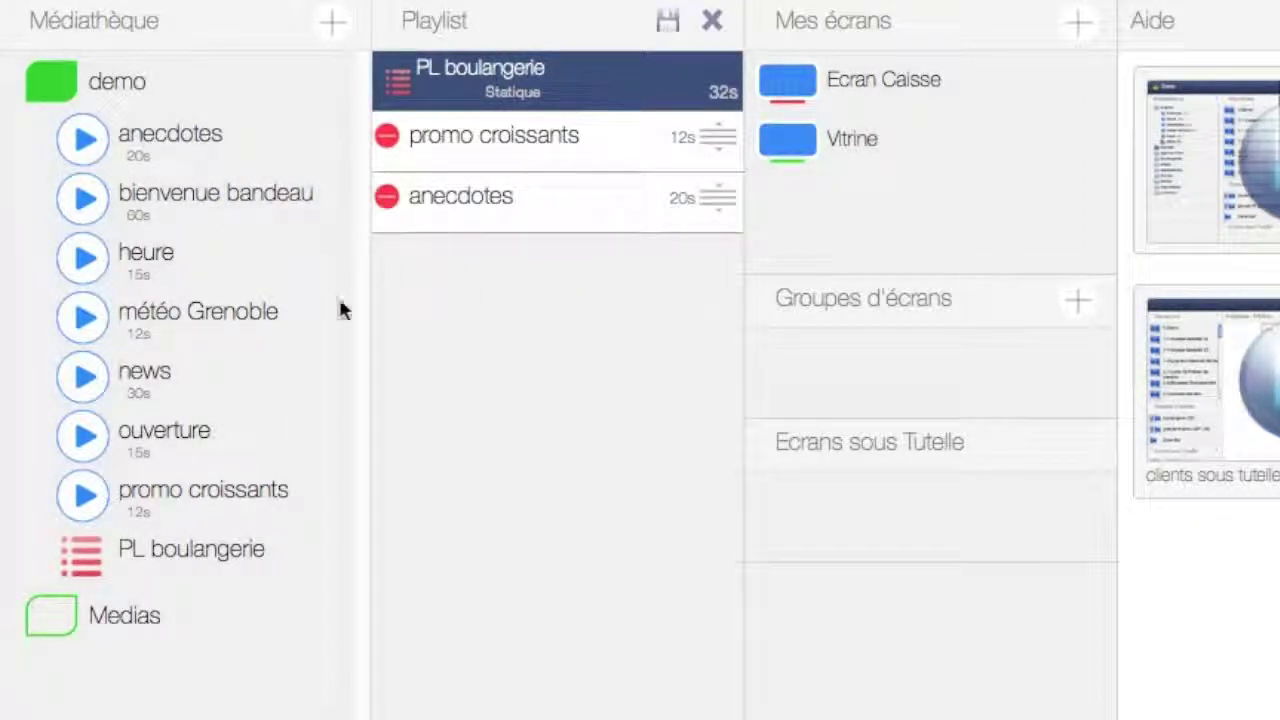
drag(92, 498, 480, 328)
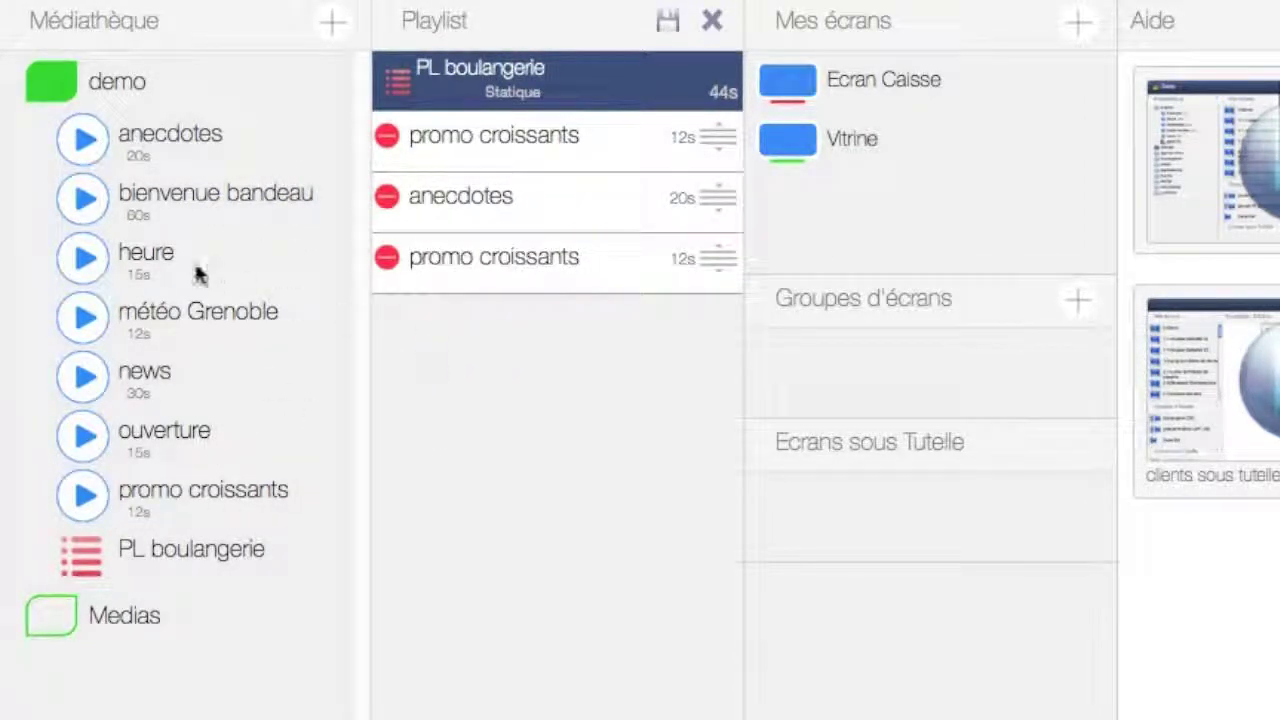
drag(92, 280, 471, 354)
drag(88, 505, 503, 434)
drag(103, 374, 476, 462)
drag(95, 489, 474, 540)
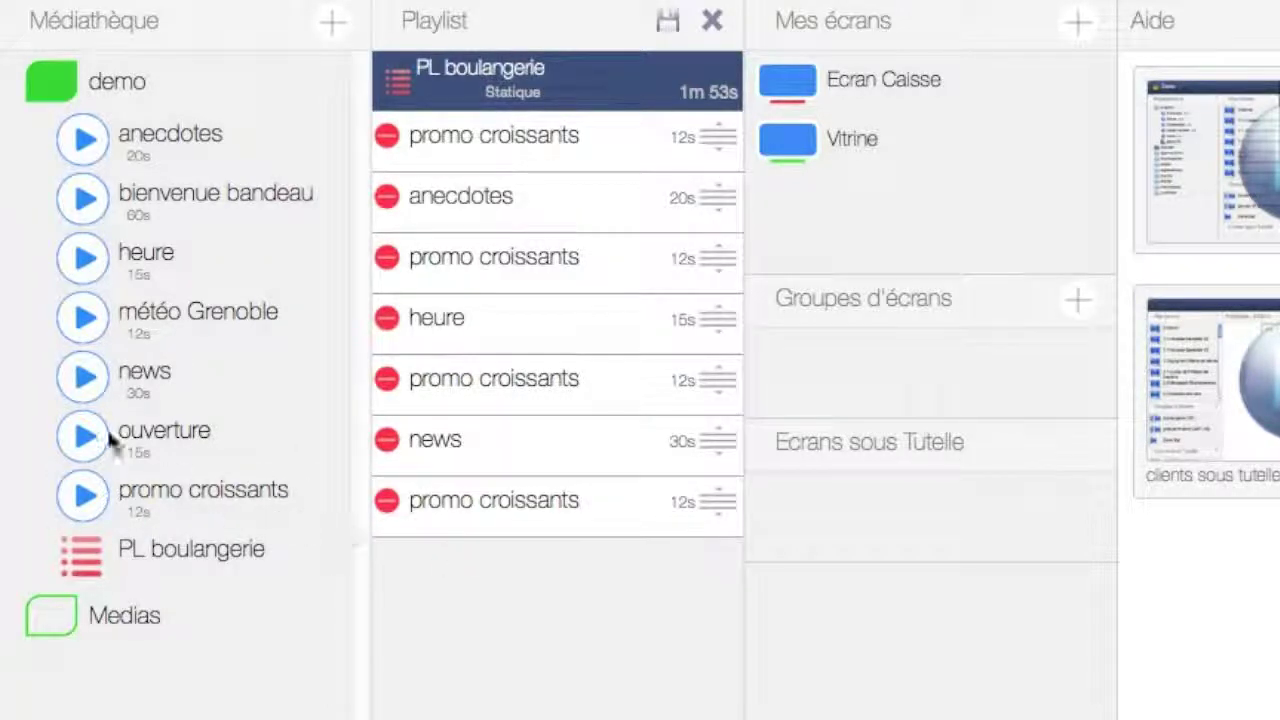
drag(86, 432, 548, 641)
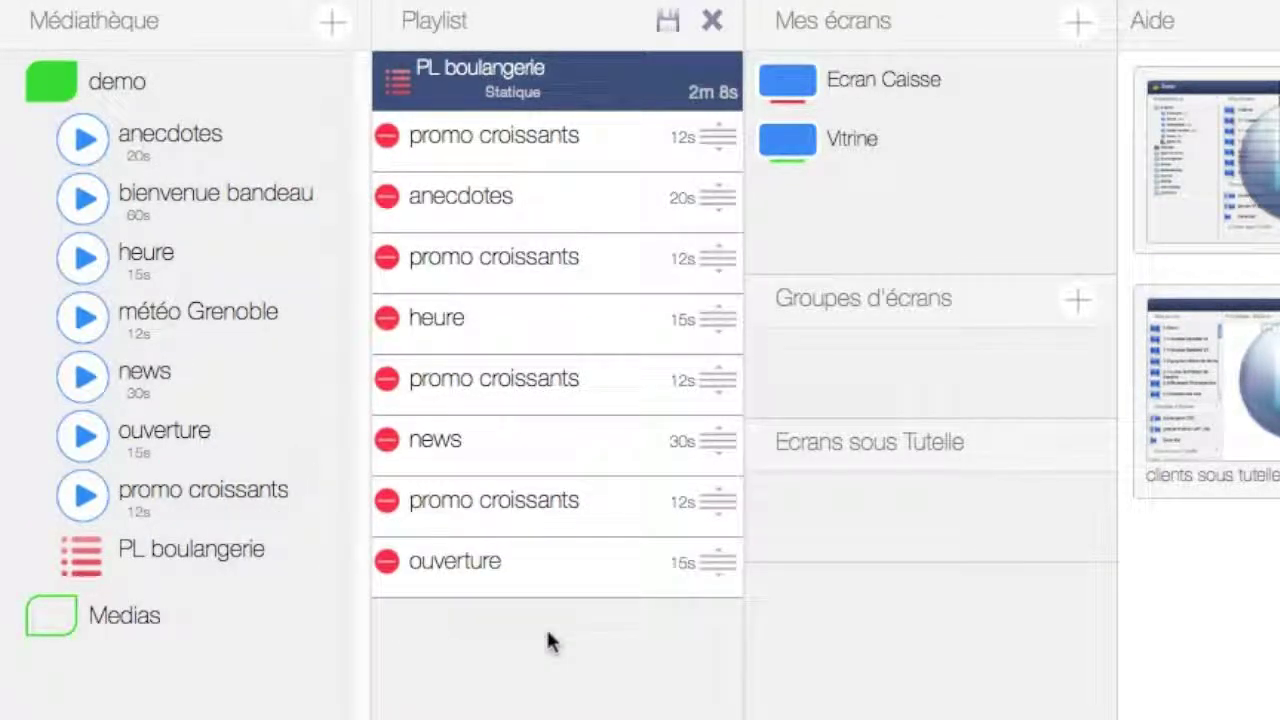
click(709, 24)
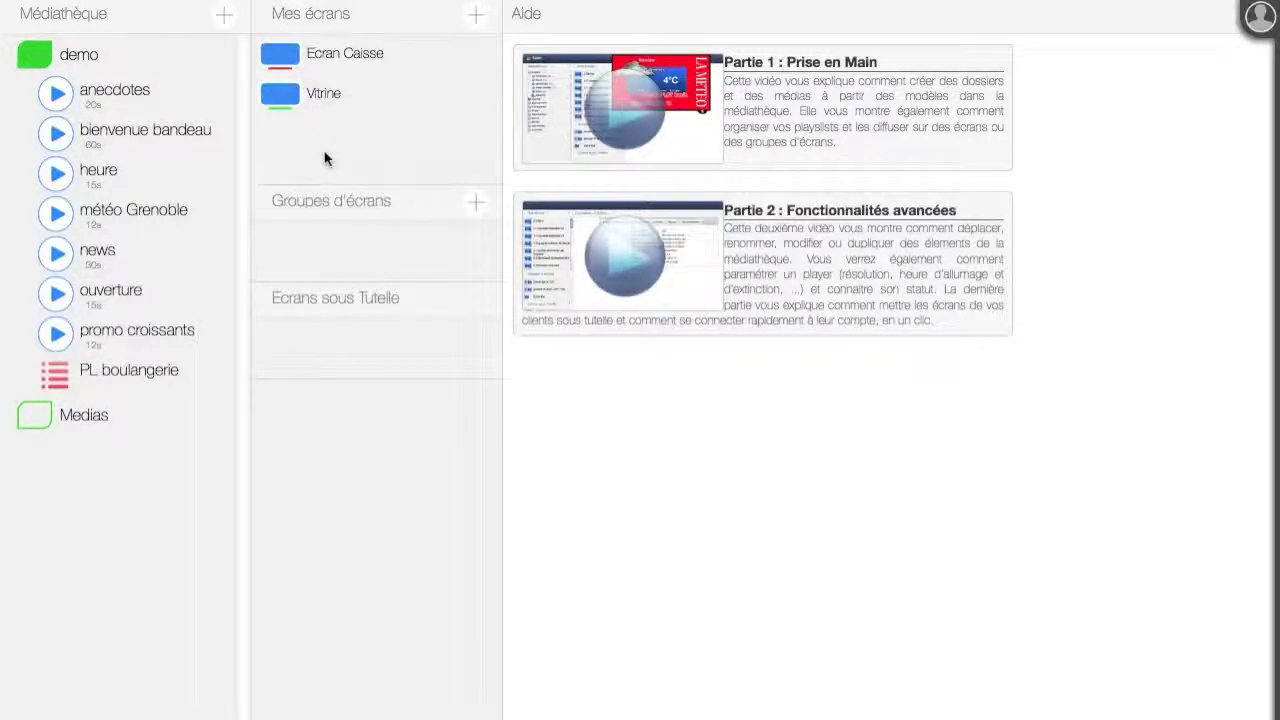
Place PL boulangerie on Monday 20/01 at 18 h in the Vitrine screen's planning and repeat it daily until 2014-01-31
click(288, 104)
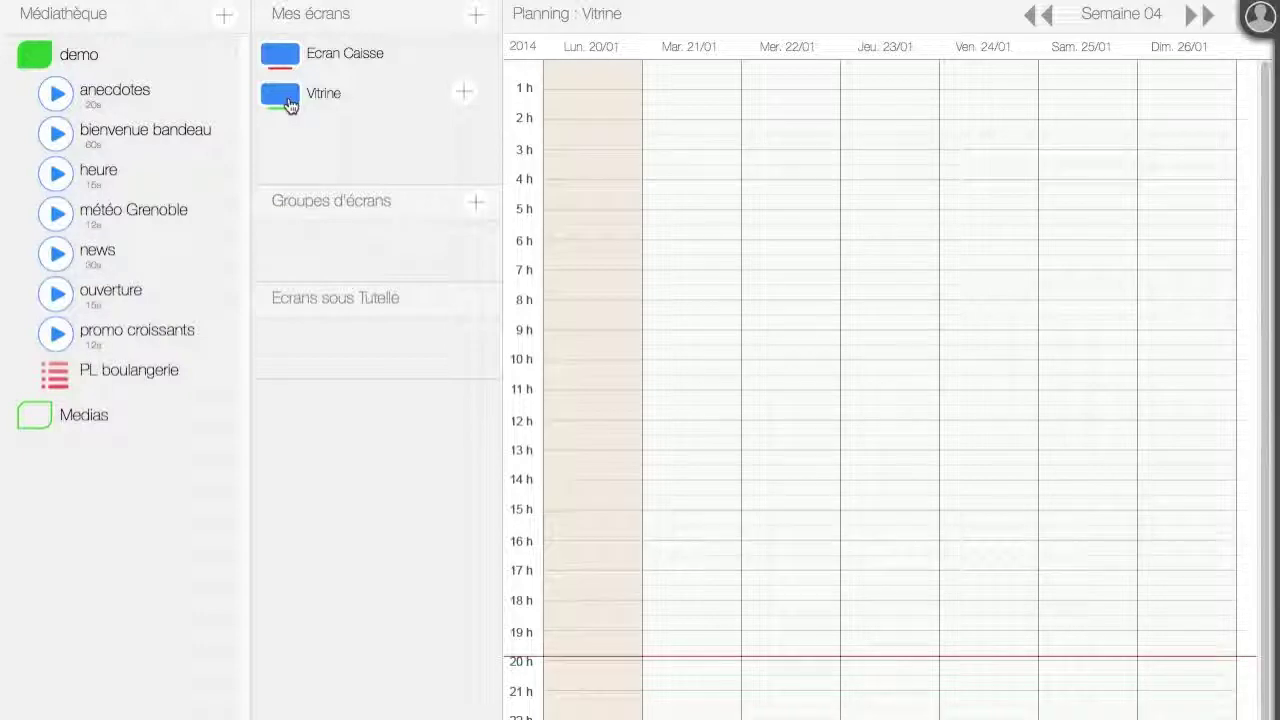
drag(62, 380, 570, 608)
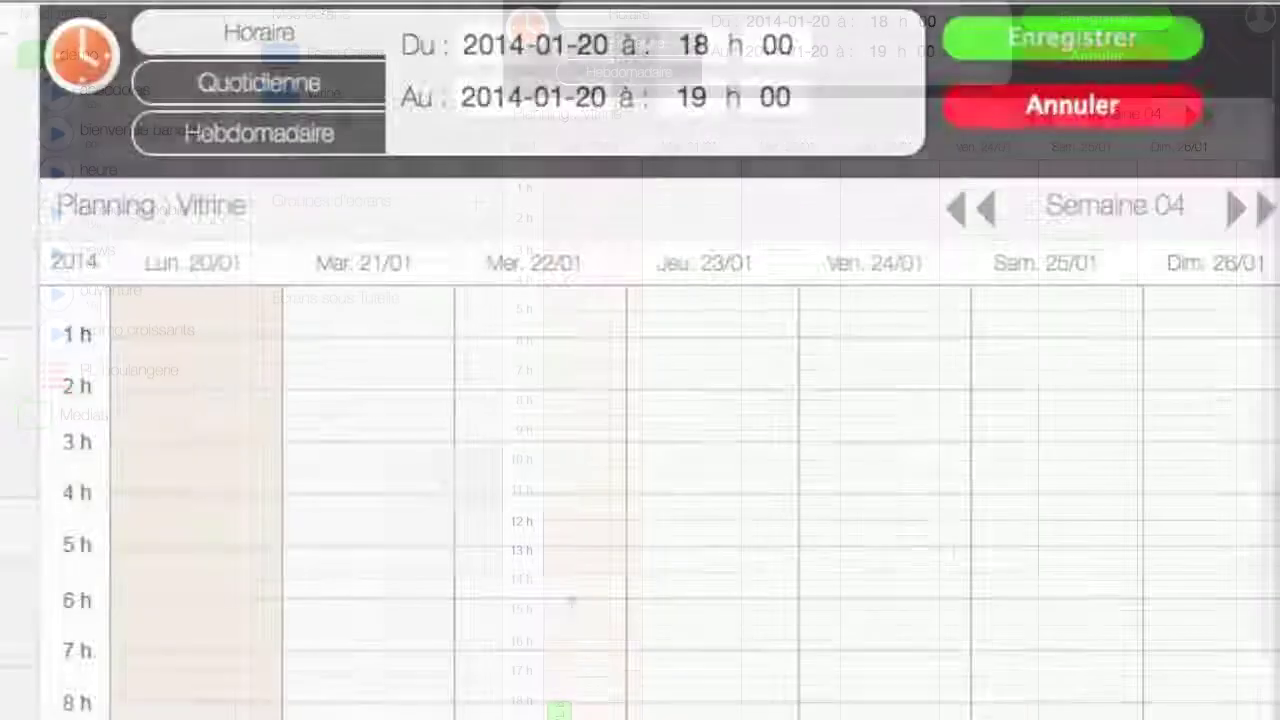
click(638, 46)
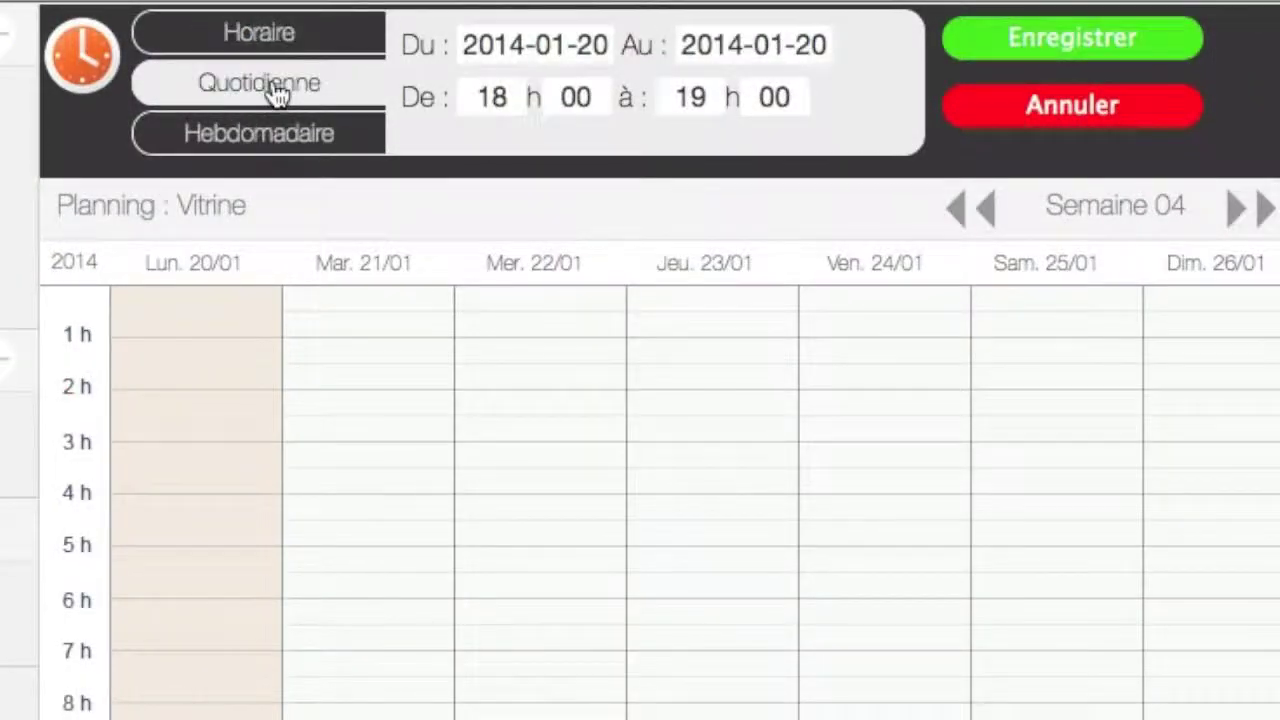
click(740, 50)
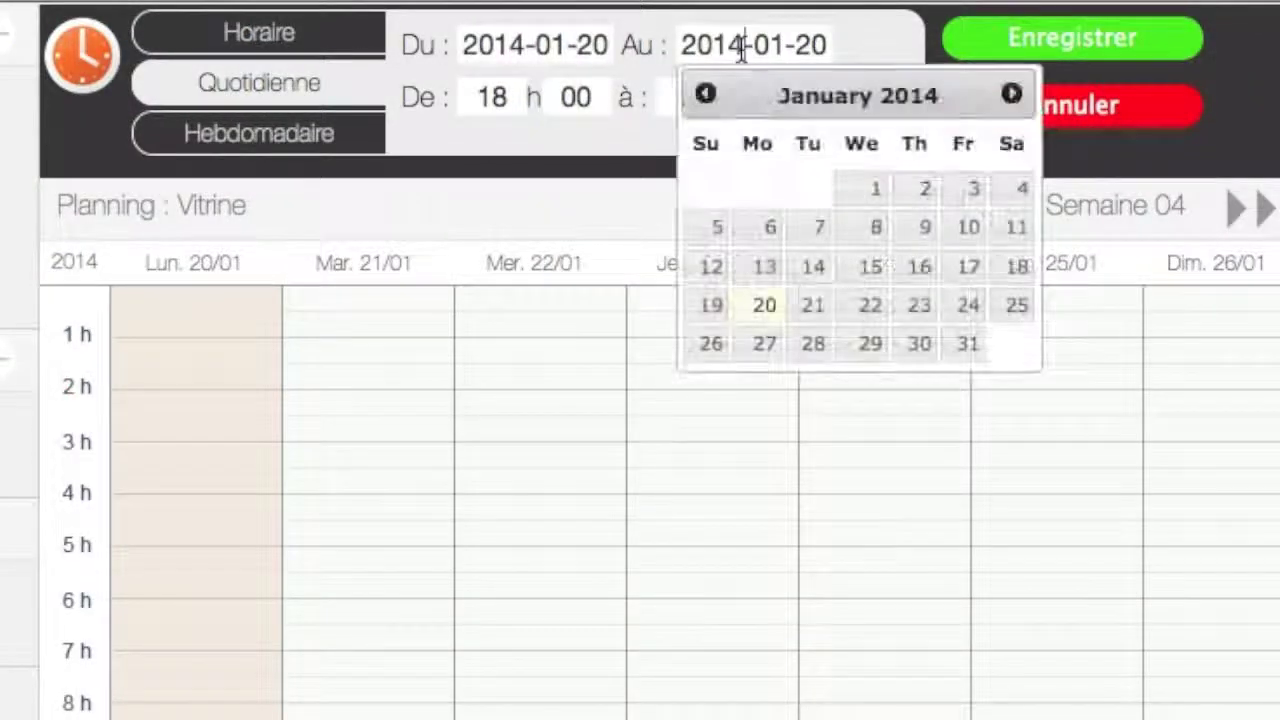
click(968, 350)
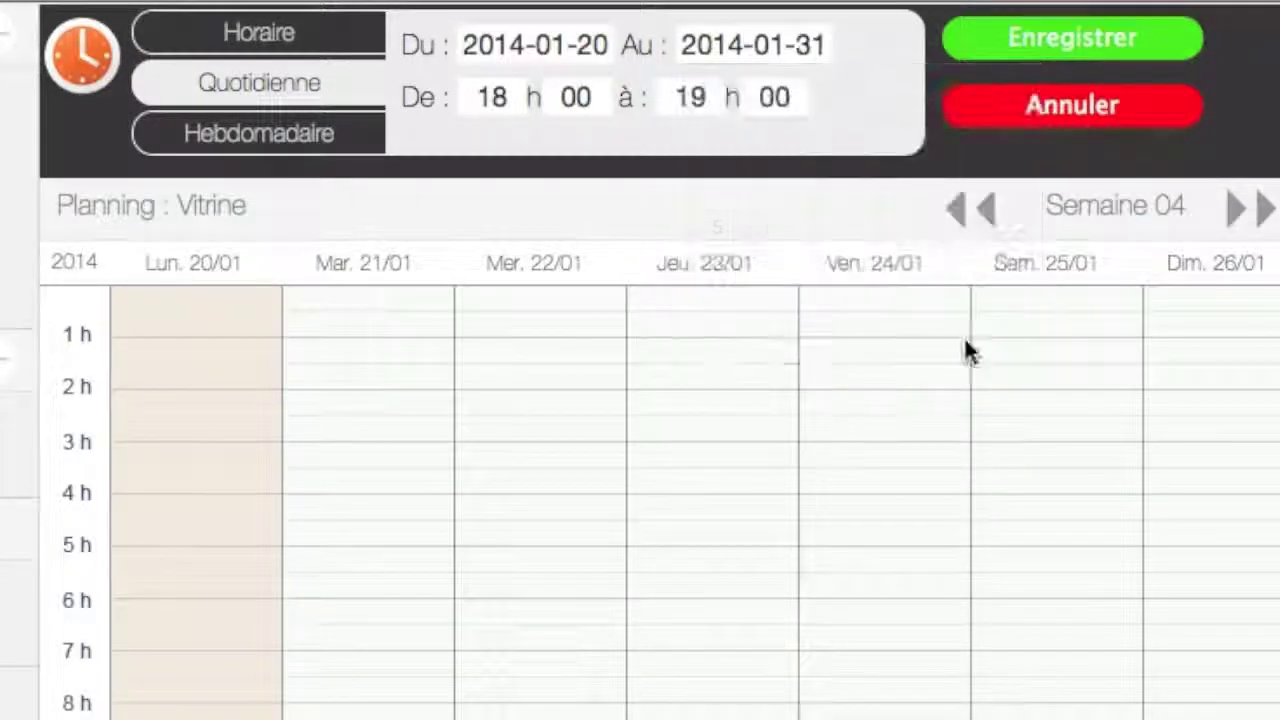
Set the daily broadcast's start hour to 08 h and save the schedule
drag(505, 95, 414, 93)
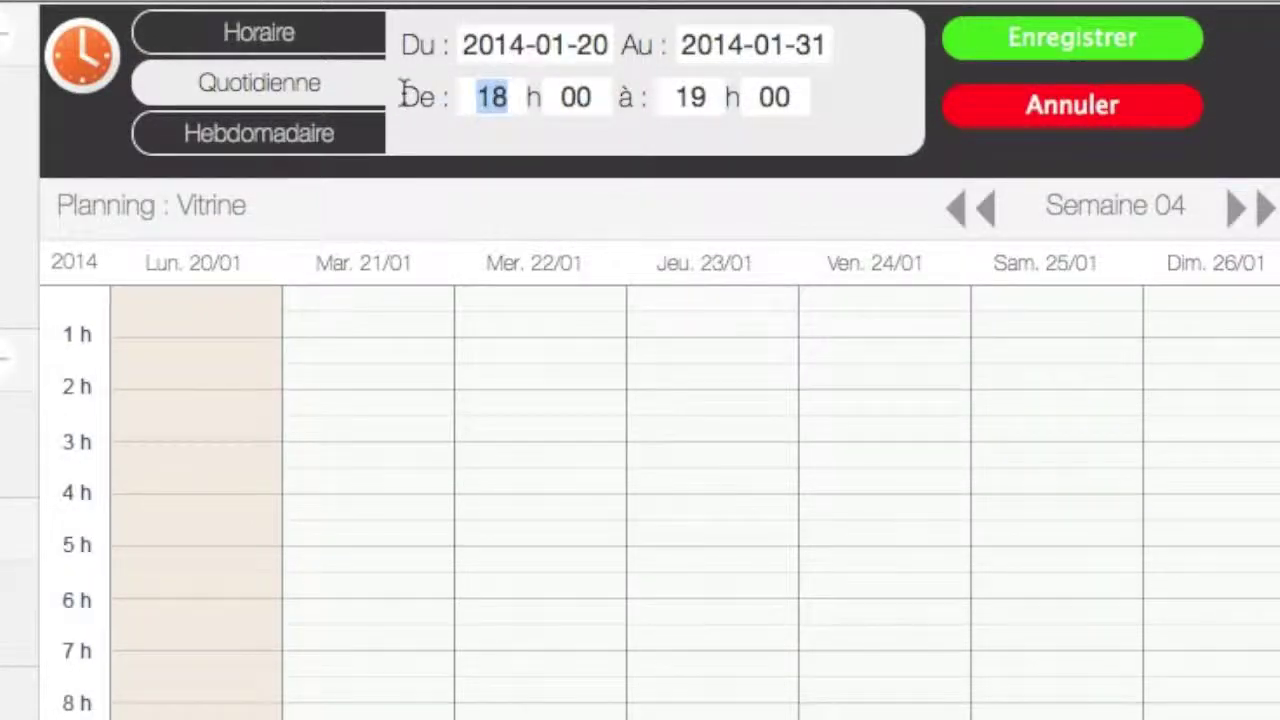
text(8)
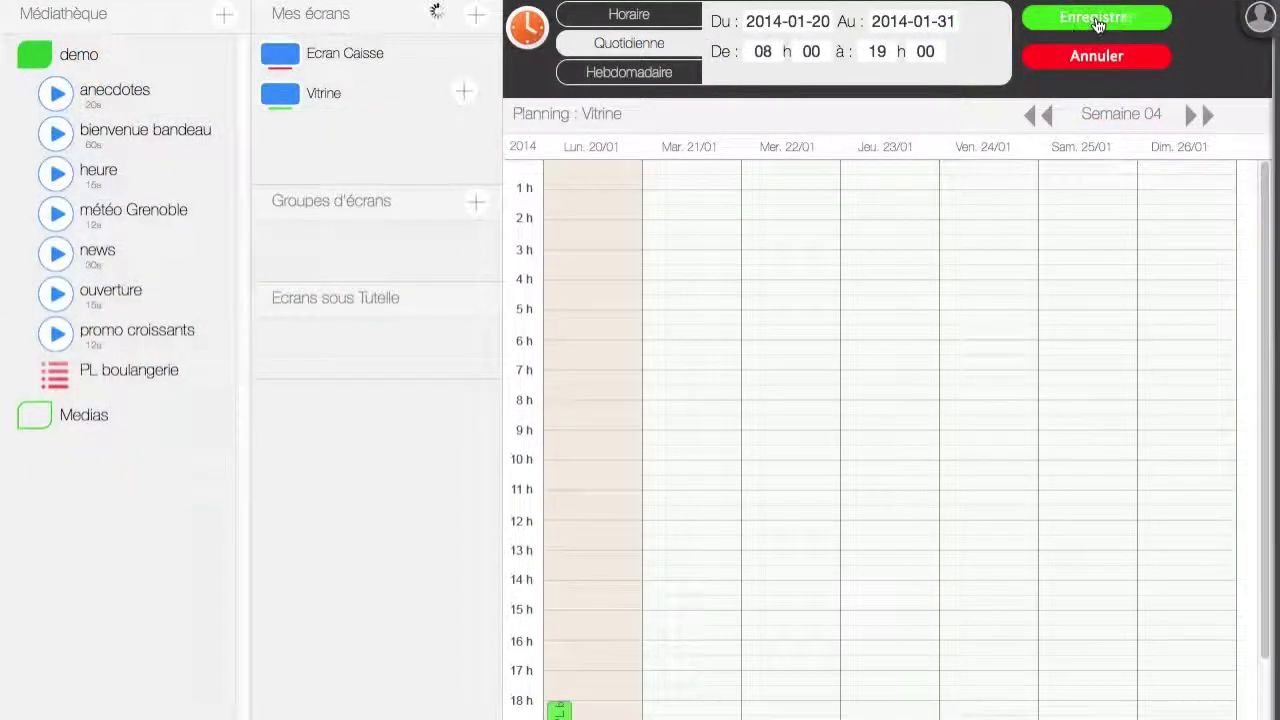
click(1097, 22)
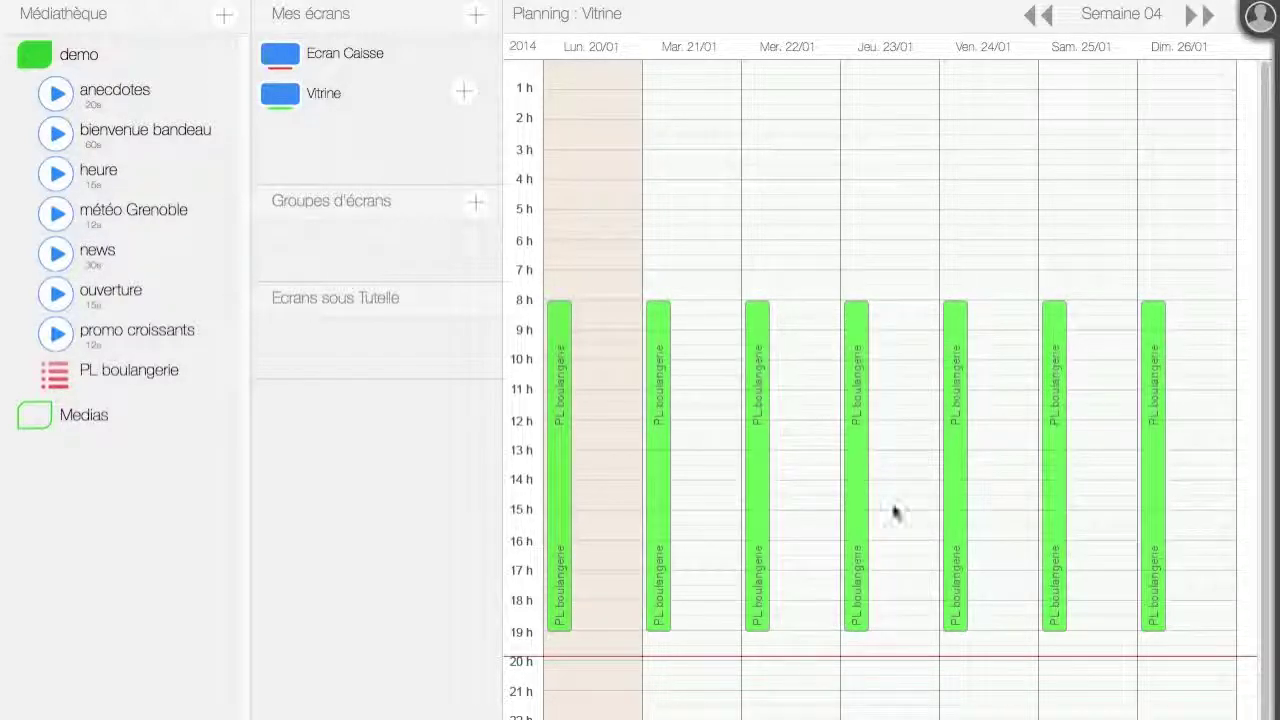
Open the account options to reach the logout command
click(1258, 18)
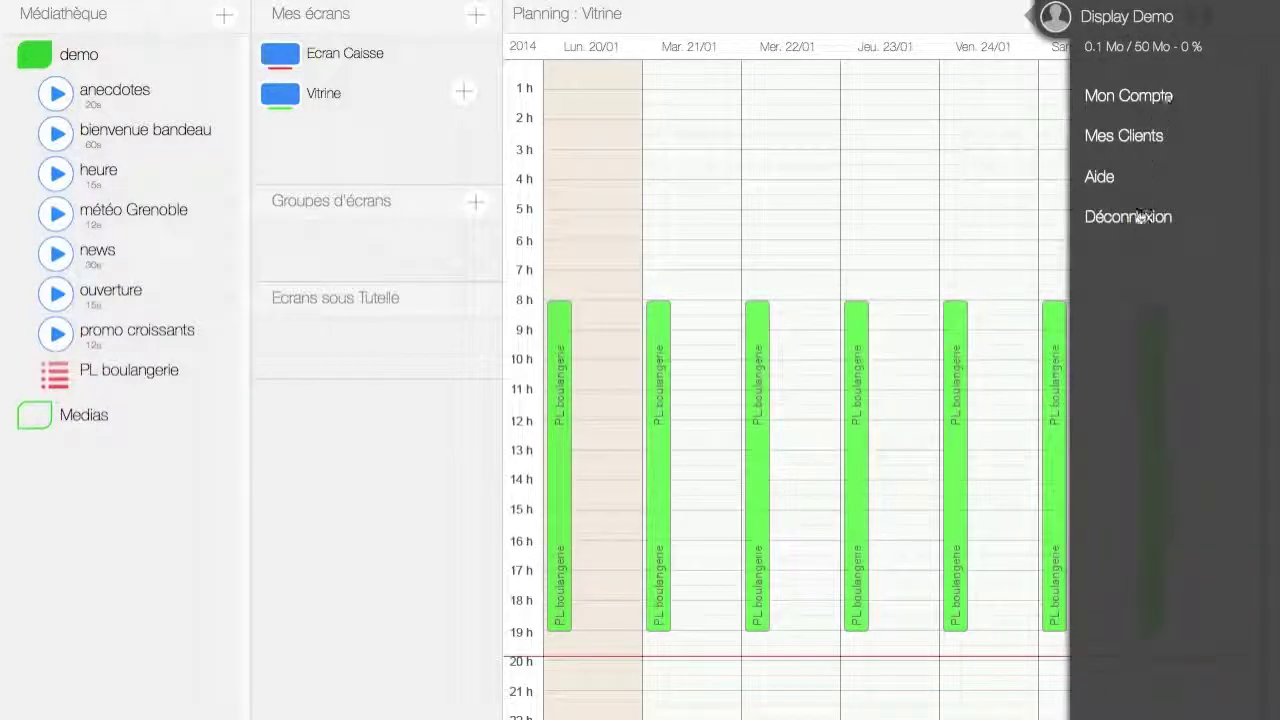